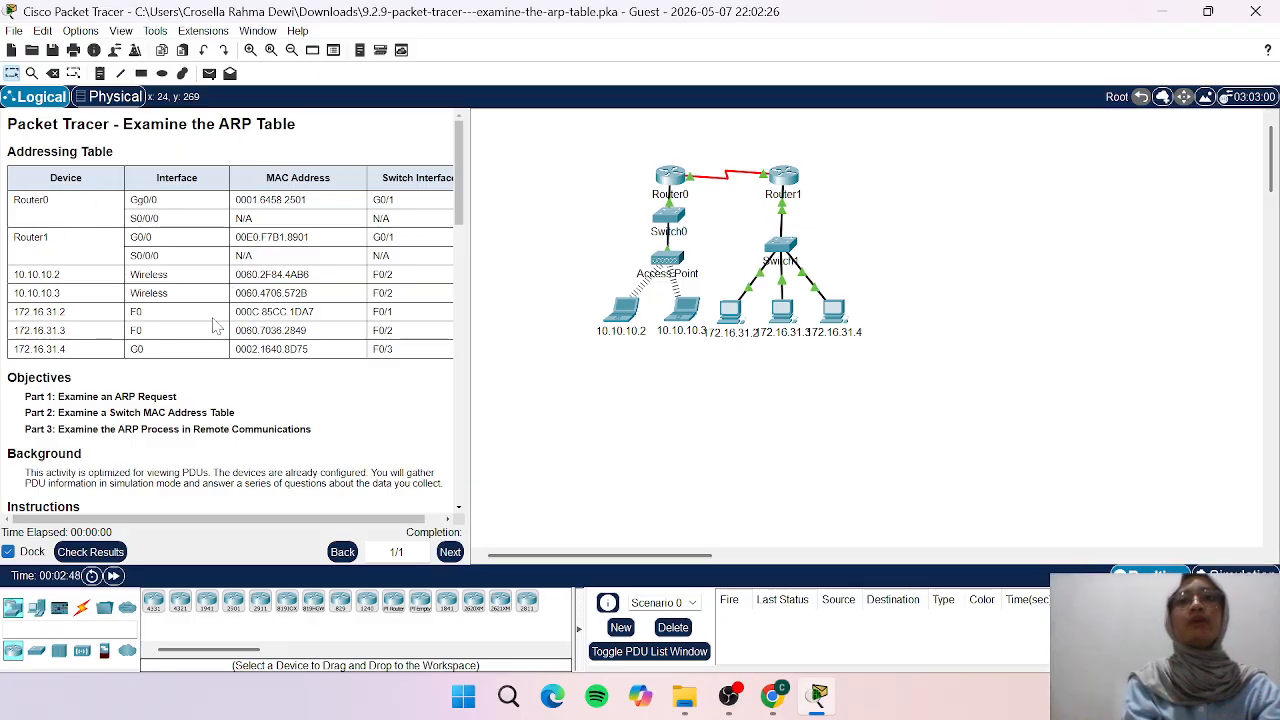
- Open the command prompt on PC 172.16.31.2 and clear its ARP table with arp -d
{"action": "scroll", "coordinate": [213, 323], "scroll_direction": "down", "scroll_amount": 2}
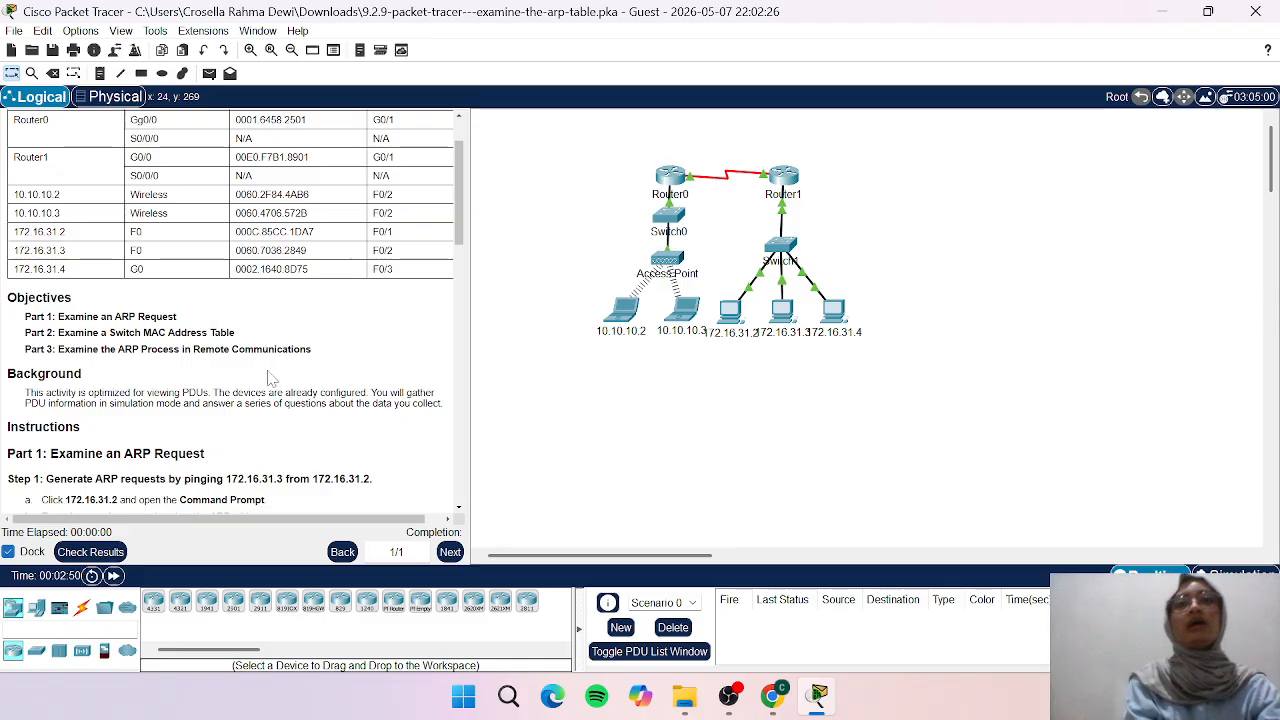
{"action": "scroll", "coordinate": [262, 336], "scroll_direction": "up", "scroll_amount": 2}
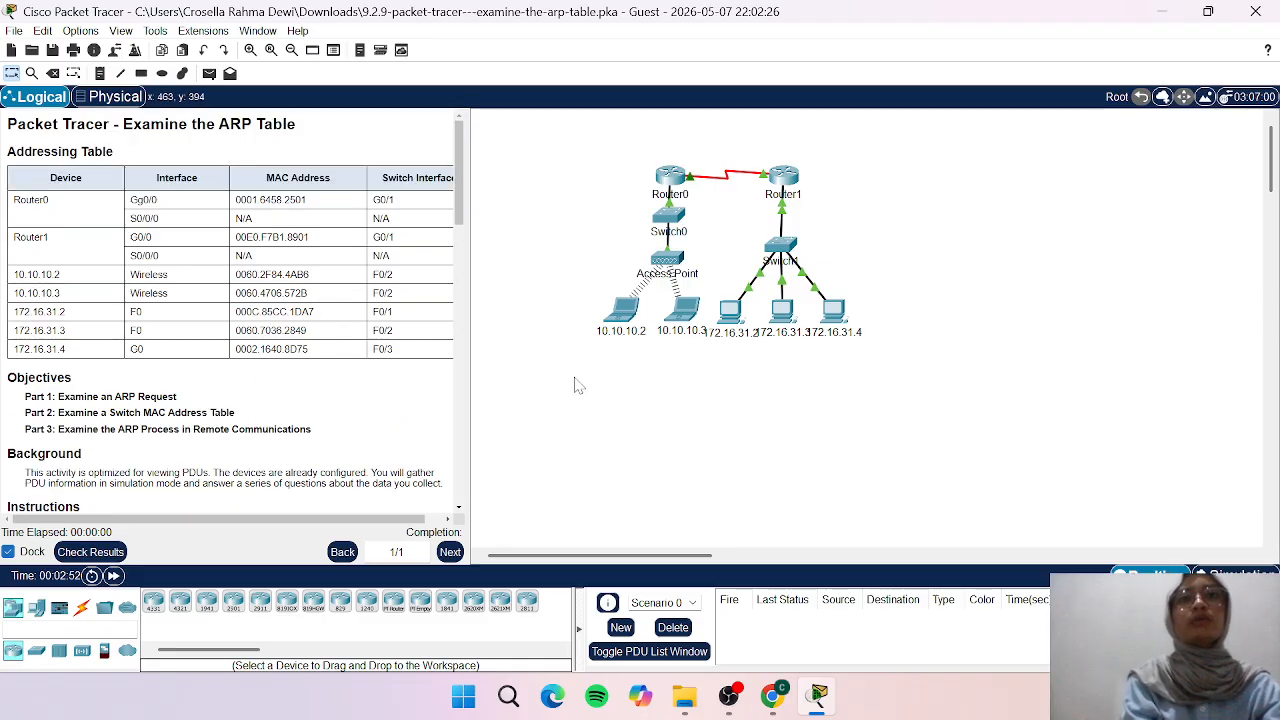
{"action": "scroll", "coordinate": [197, 320], "scroll_direction": "down", "scroll_amount": 3}
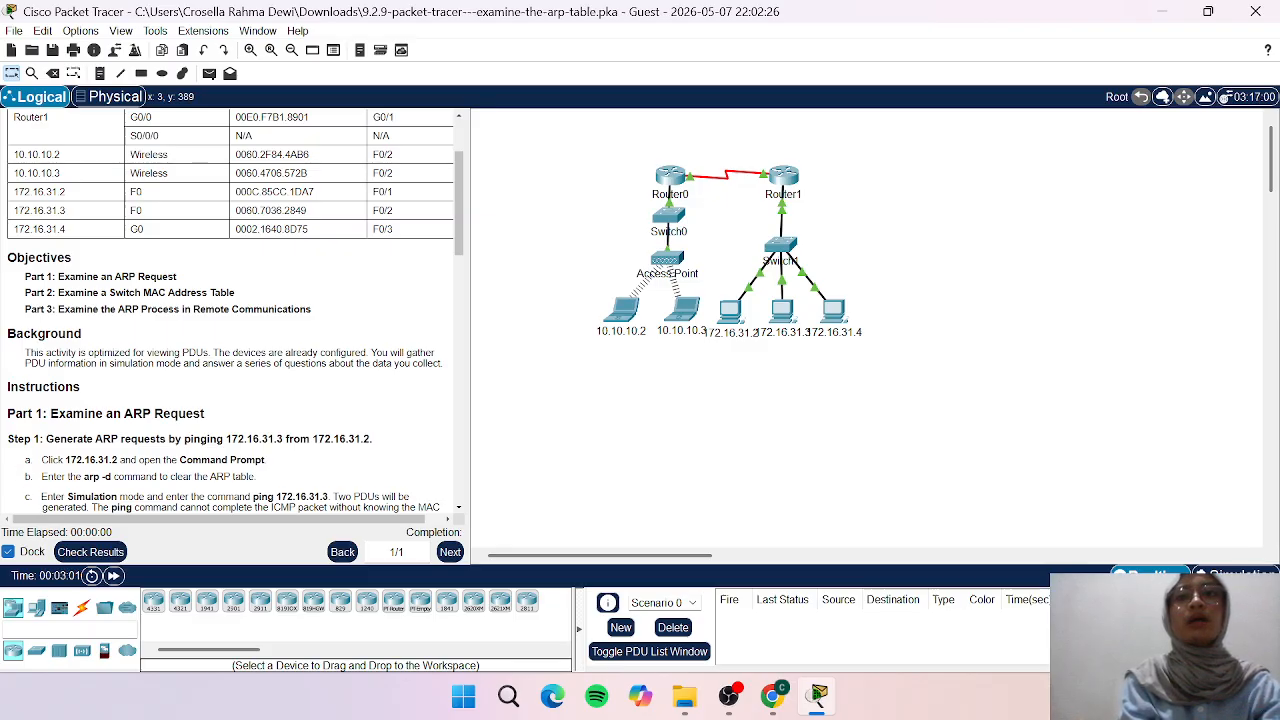
{"action": "scroll", "coordinate": [230, 320], "scroll_direction": "down", "scroll_amount": 2}
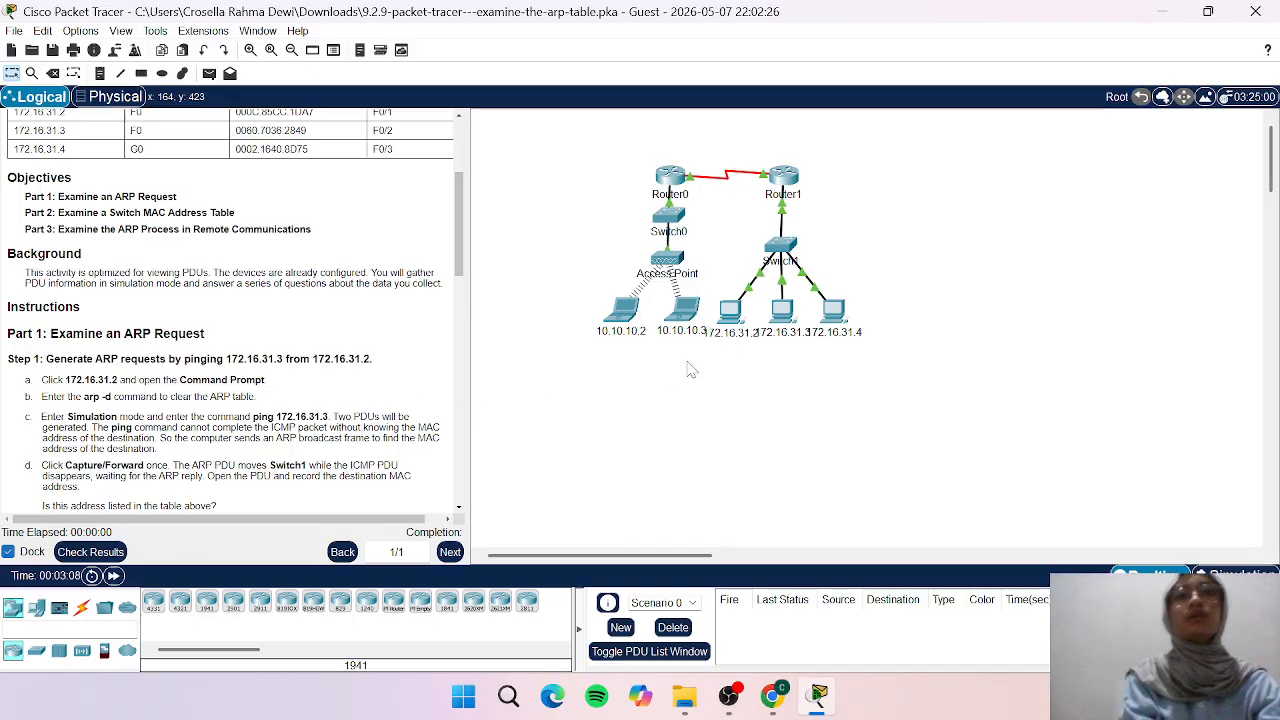
{"action": "left_click", "coordinate": [739, 318]}
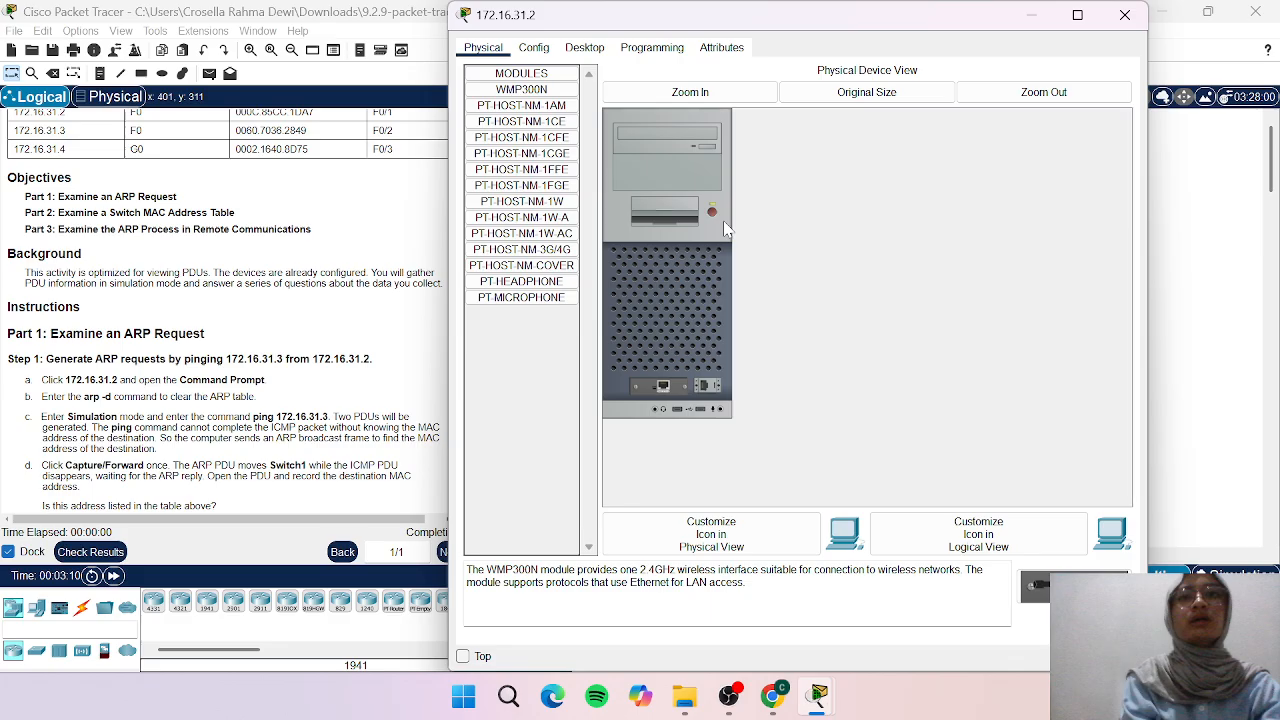
{"action": "left_click", "coordinate": [583, 47]}
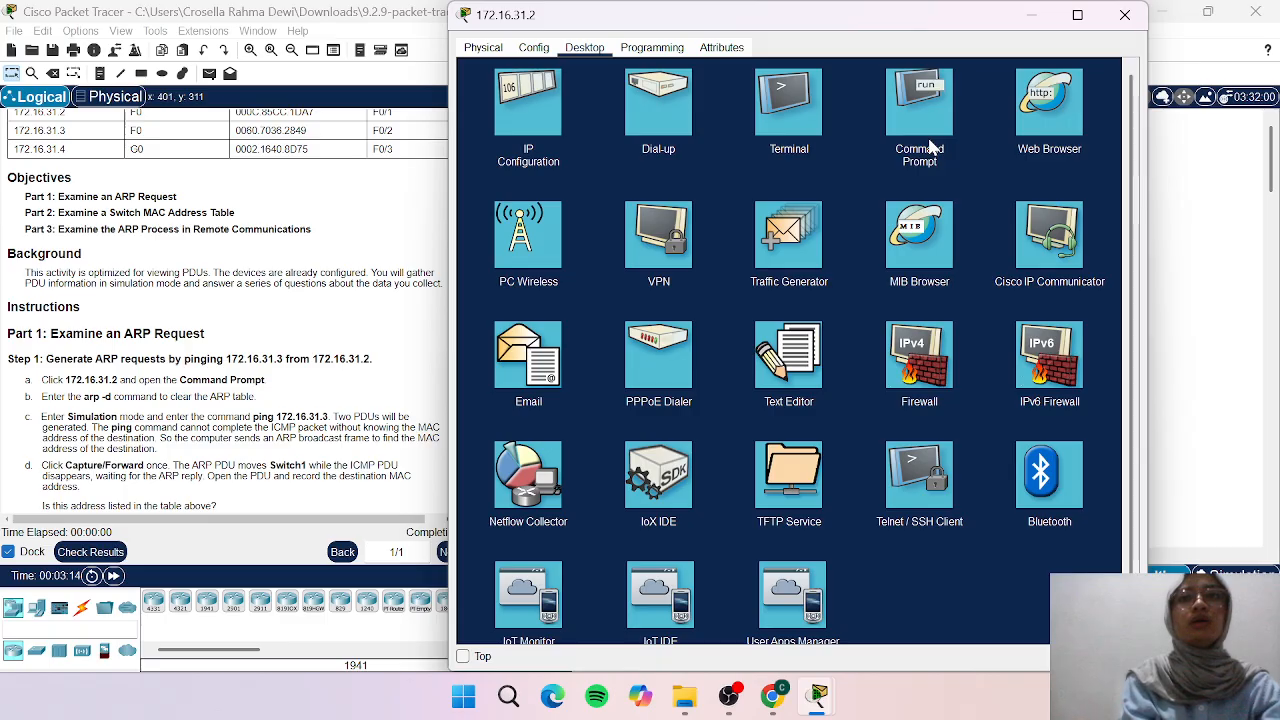
{"action": "left_click", "coordinate": [925, 128]}
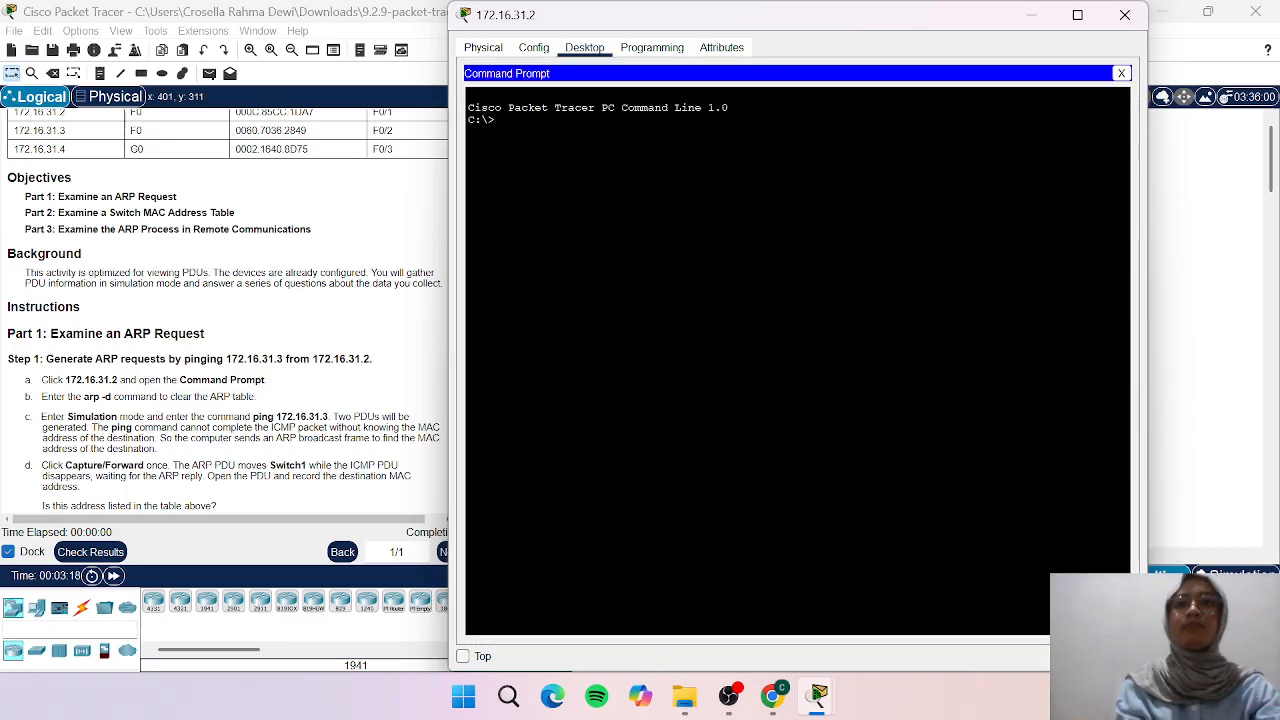
{"action": "type", "text": "arp -d"}
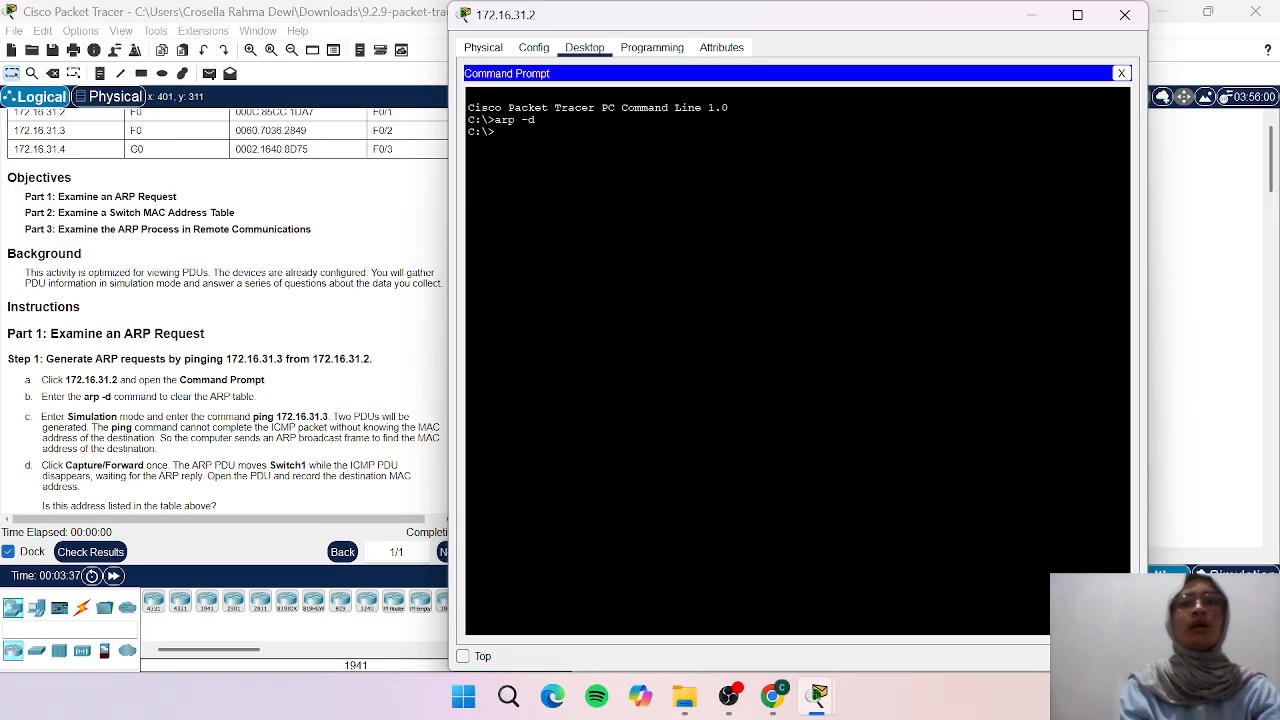
- Switch to Simulation mode and run ping 172.16.31.3 from the command prompt of PC 172.16.31.2
{"action": "scroll", "coordinate": [33, 432], "scroll_direction": "down", "scroll_amount": 1}
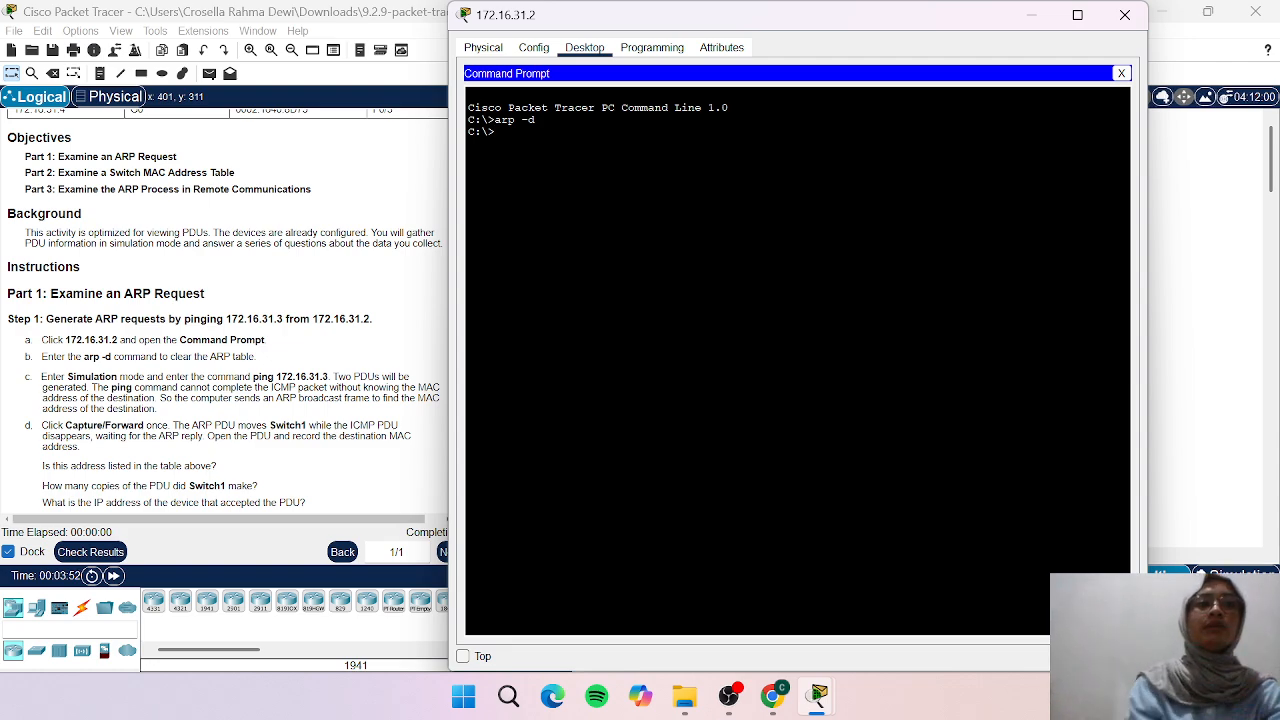
{"action": "left_click", "coordinate": [1197, 570]}
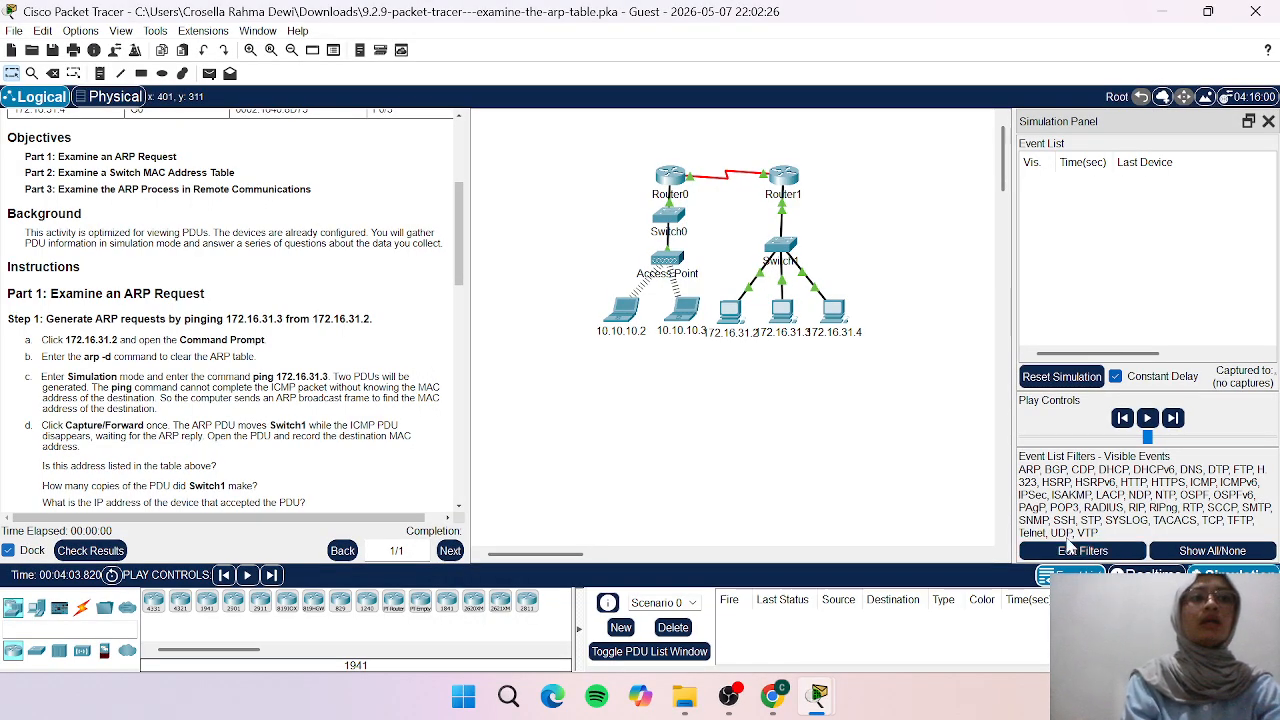
{"action": "left_click", "coordinate": [735, 318]}
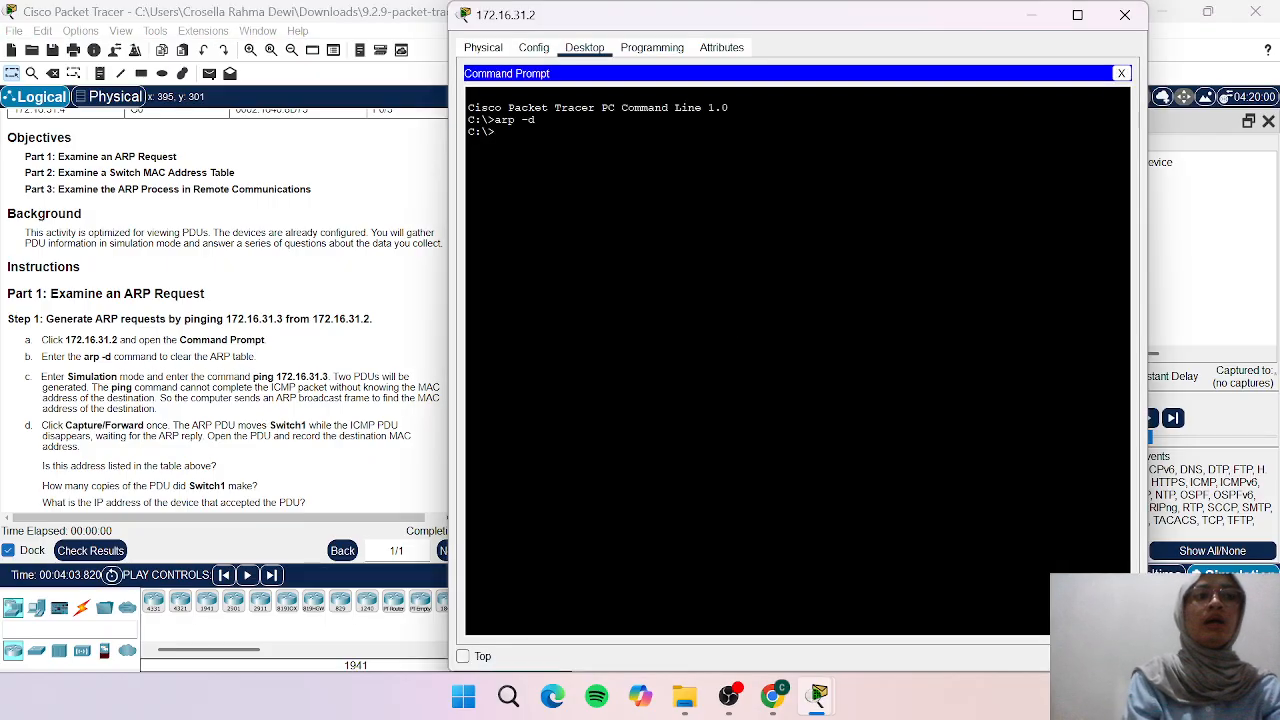
{"action": "type", "text": "pin"}
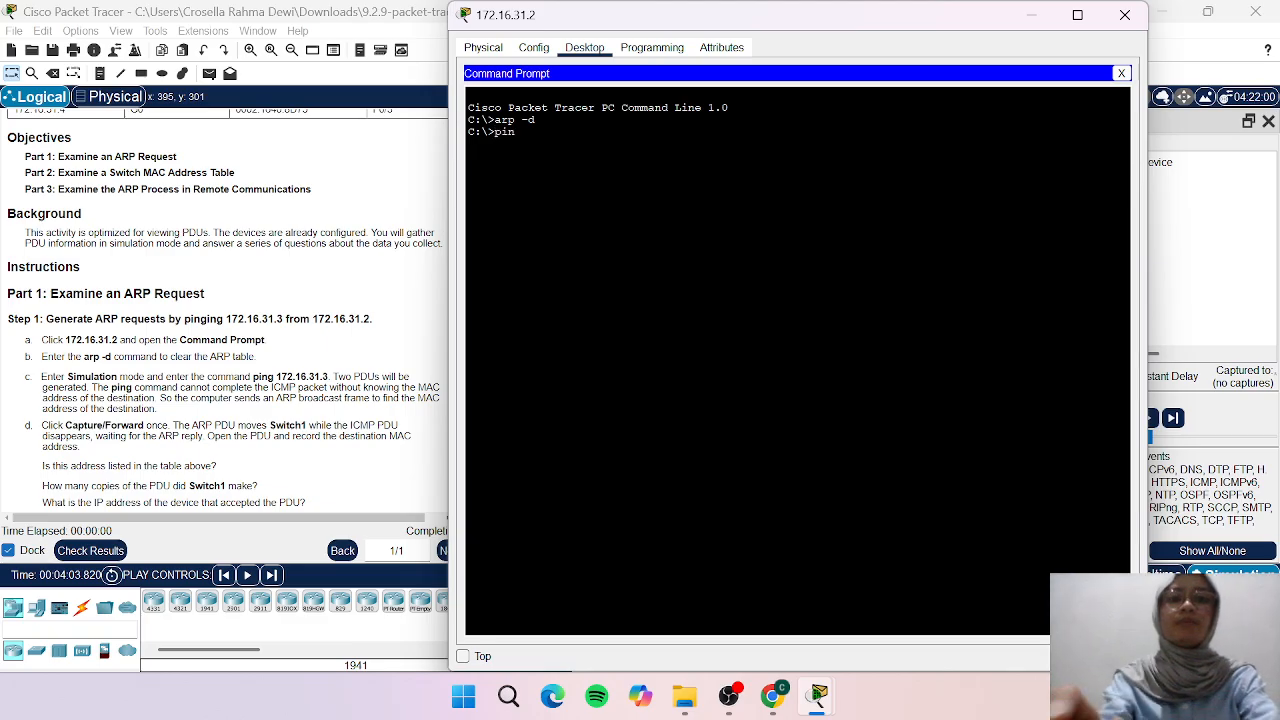
{"action": "type", "text": "g 172.1"}
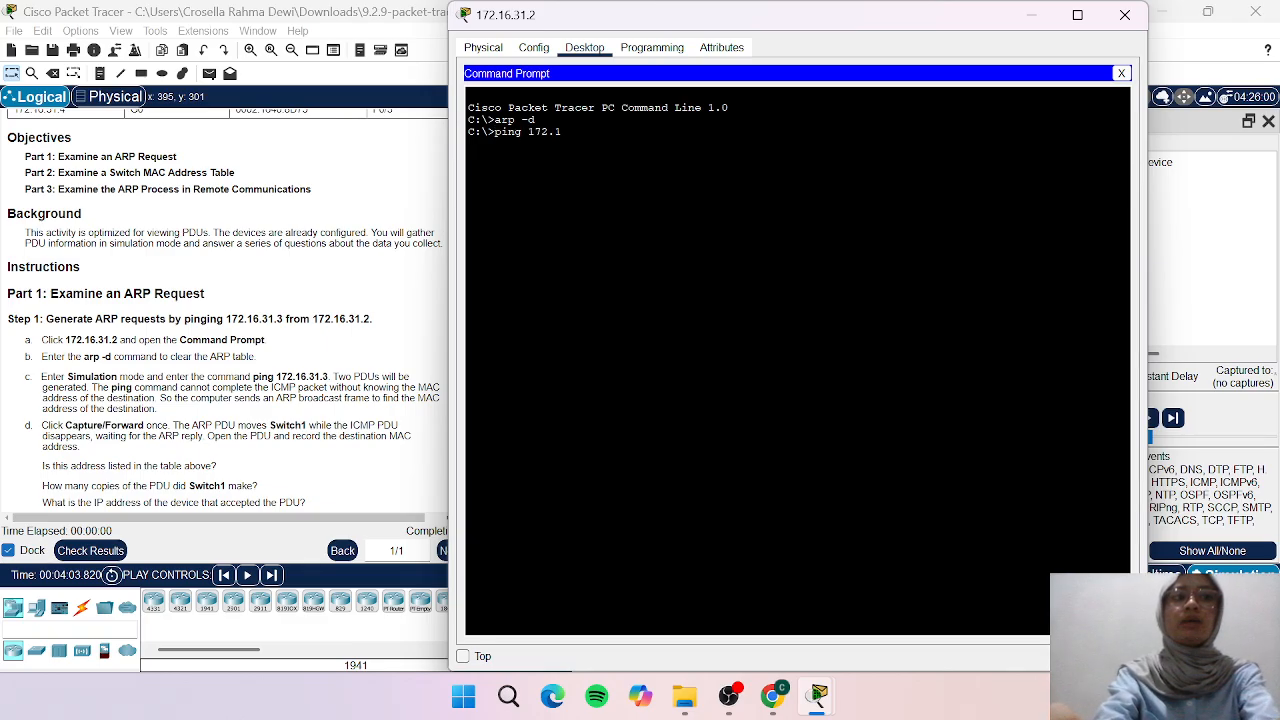
{"action": "type", "text": "6.31.3"}
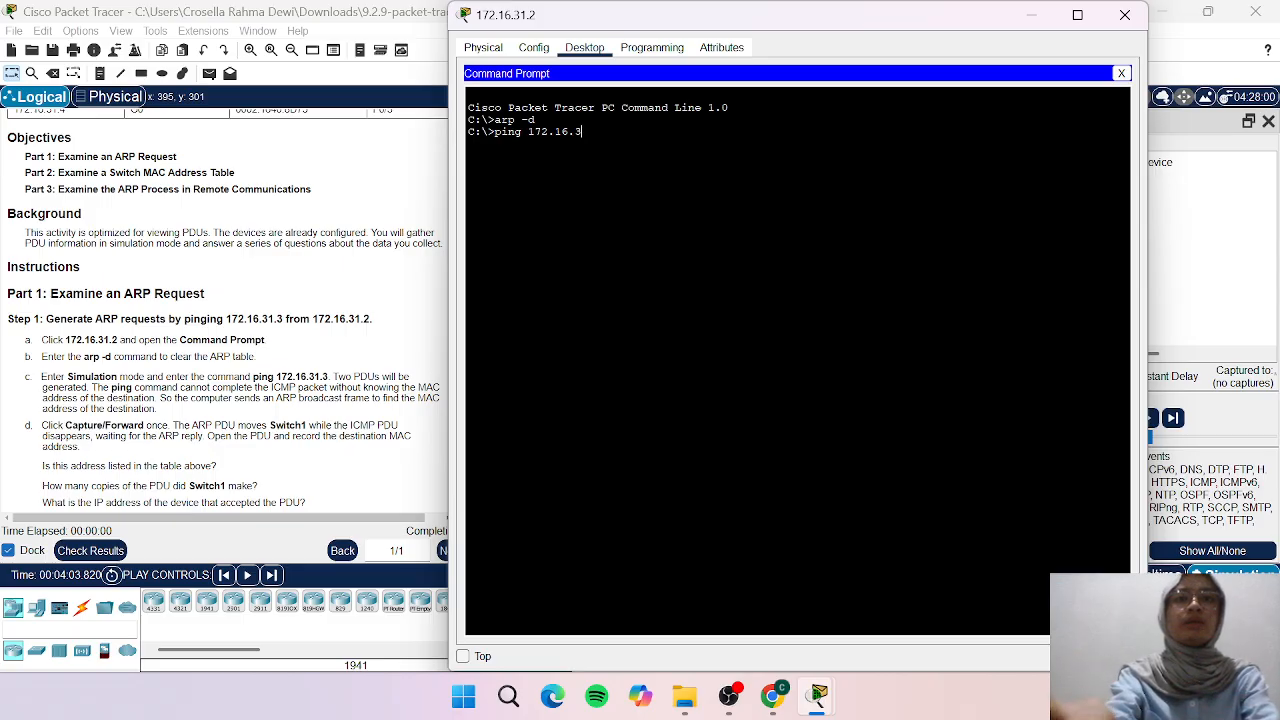
{"action": "key", "text": "Return"}
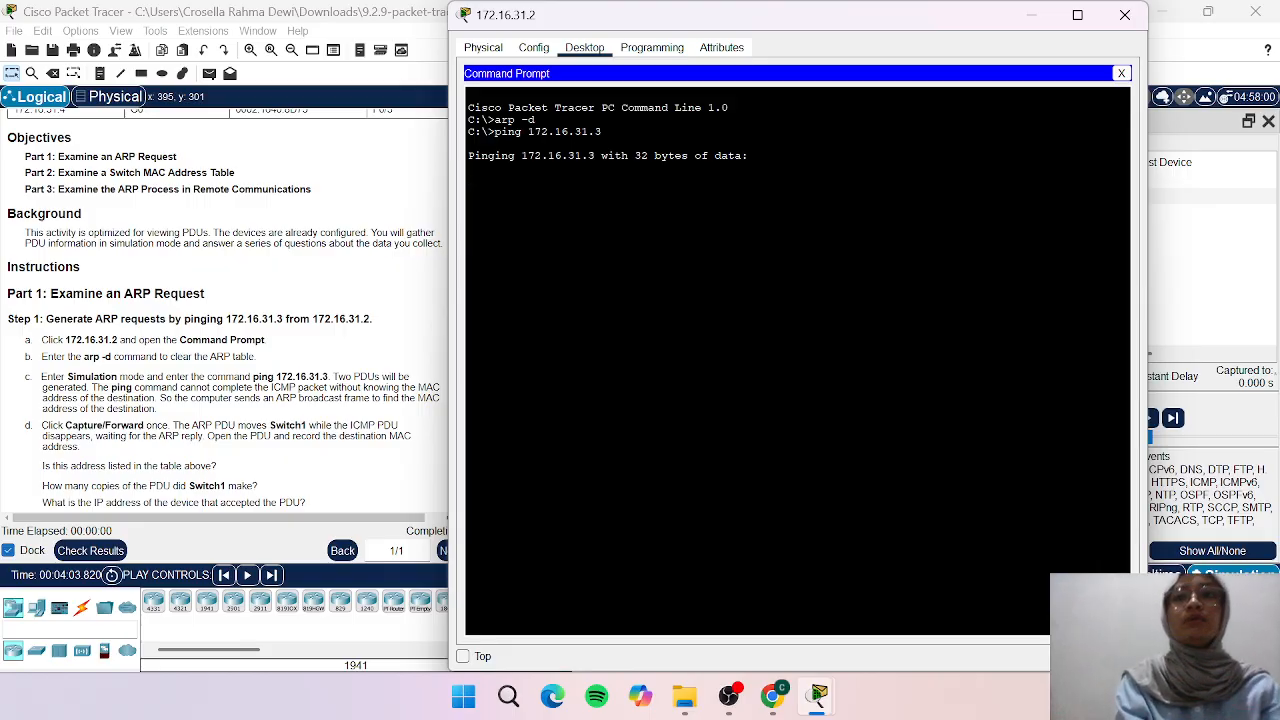
- Close the PC's window and advance the simulation two steps to forward the ARP request through Switch1 to its connected devices
{"action": "scroll", "coordinate": [385, 378], "scroll_direction": "down", "scroll_amount": 2}
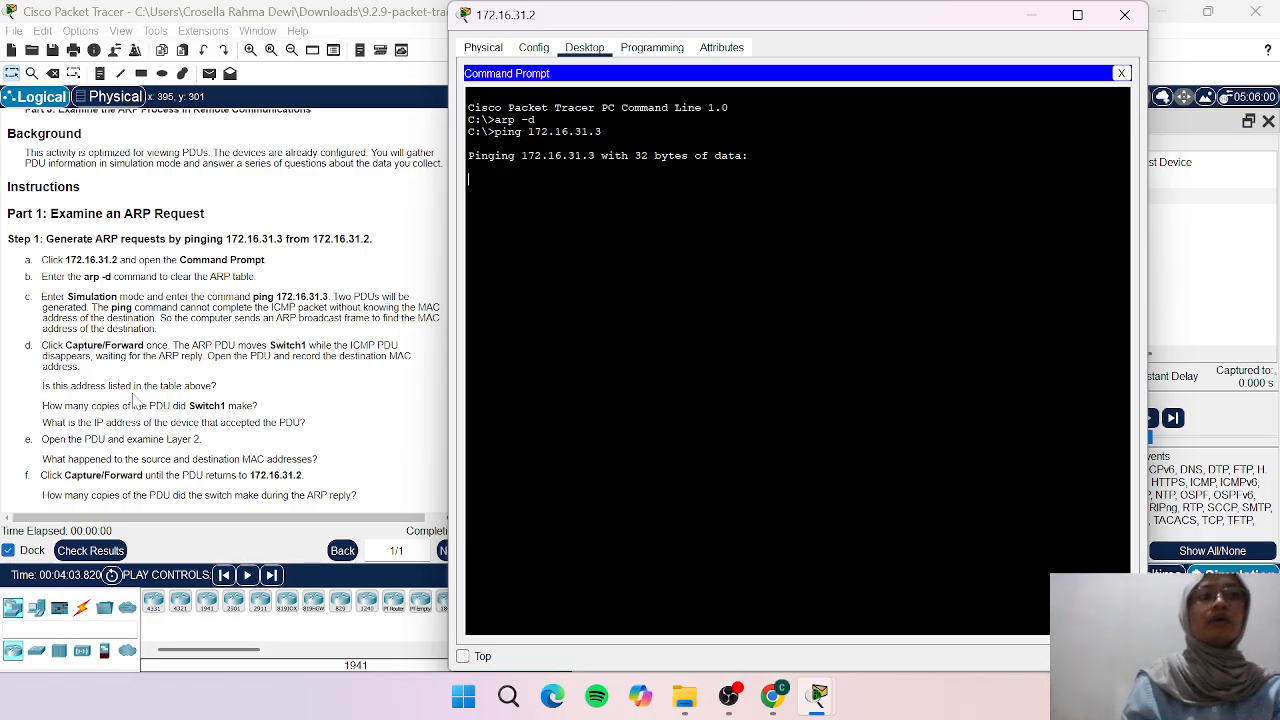
{"action": "left_click", "coordinate": [1124, 15]}
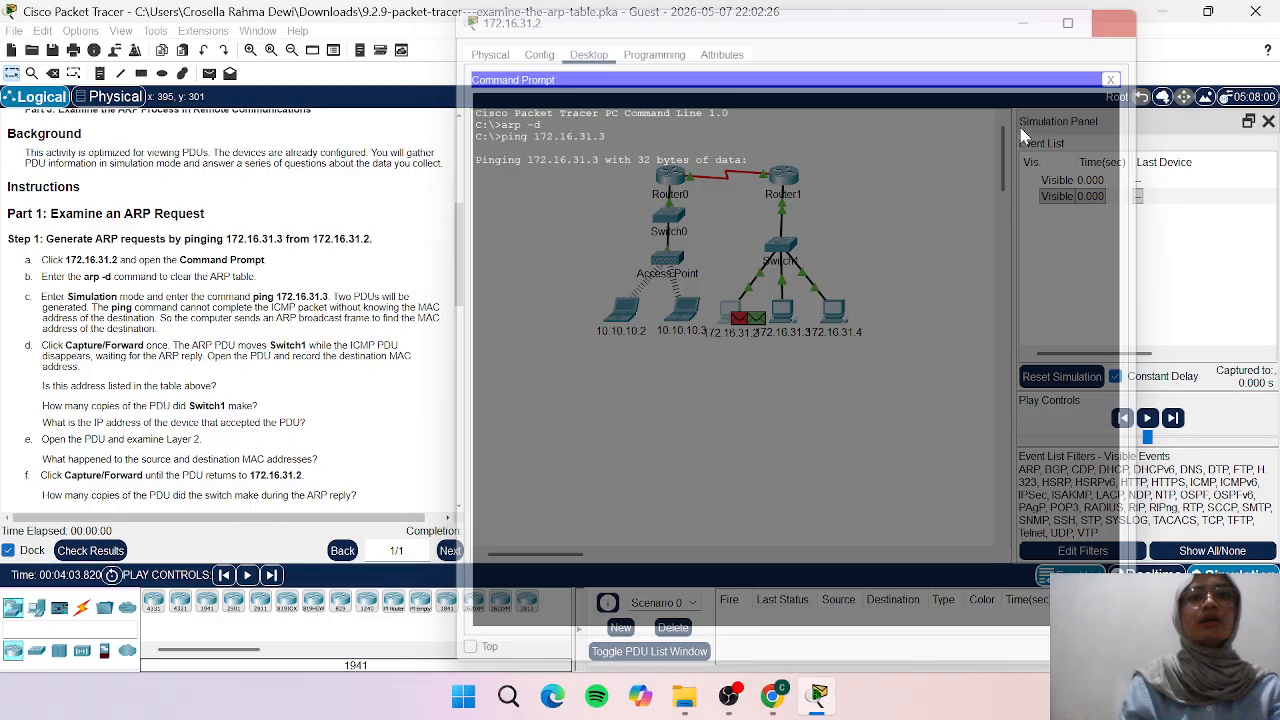
{"action": "left_click", "coordinate": [271, 575]}
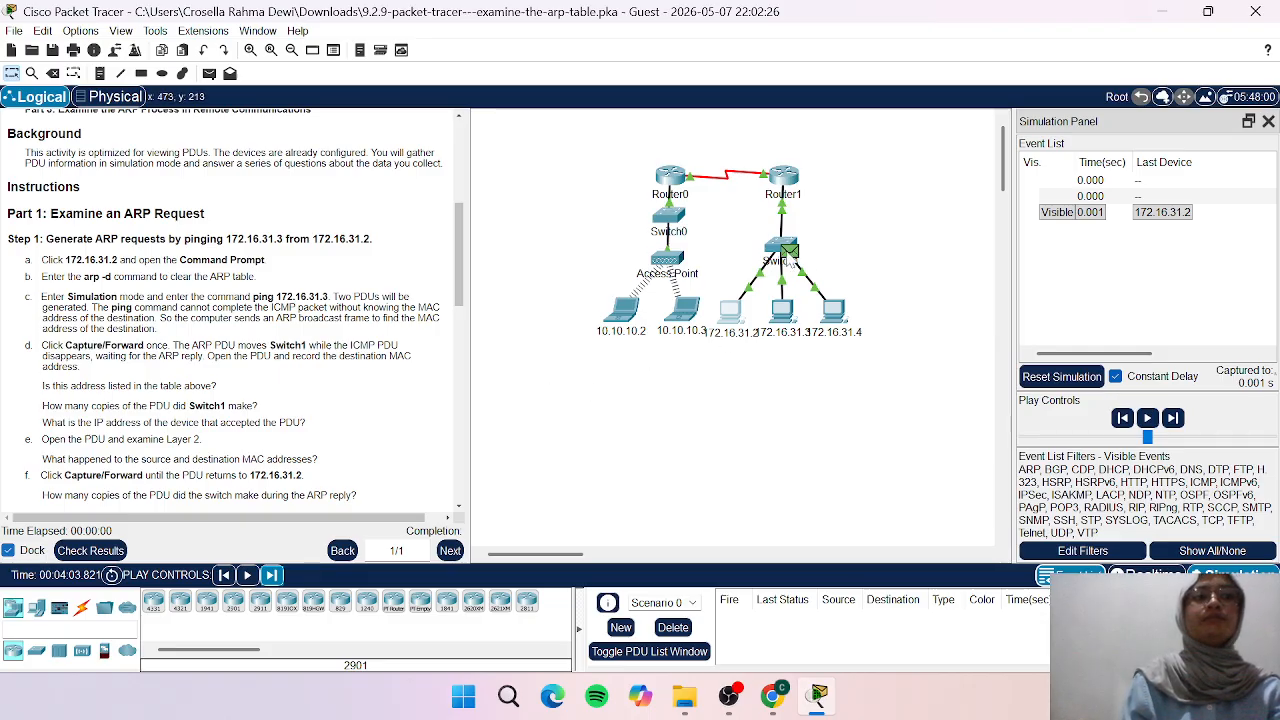
{"action": "mouse_move", "coordinate": [791, 264]}
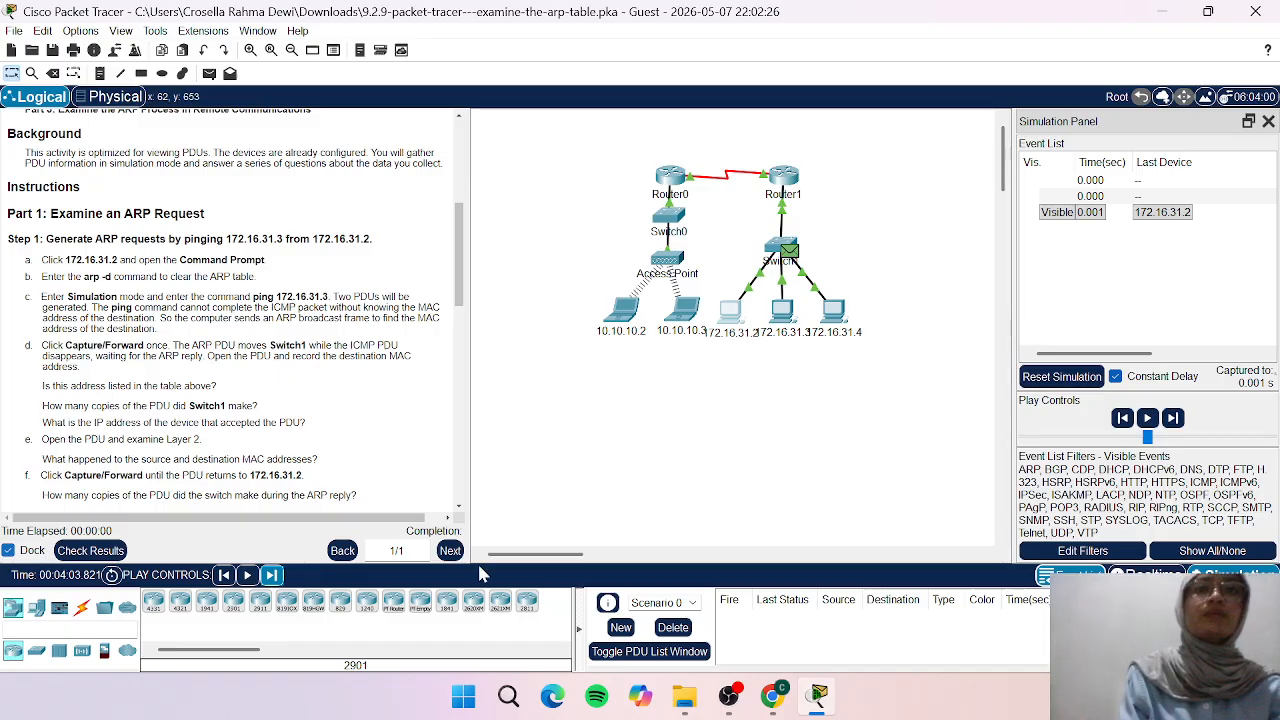
{"action": "left_click", "coordinate": [271, 576]}
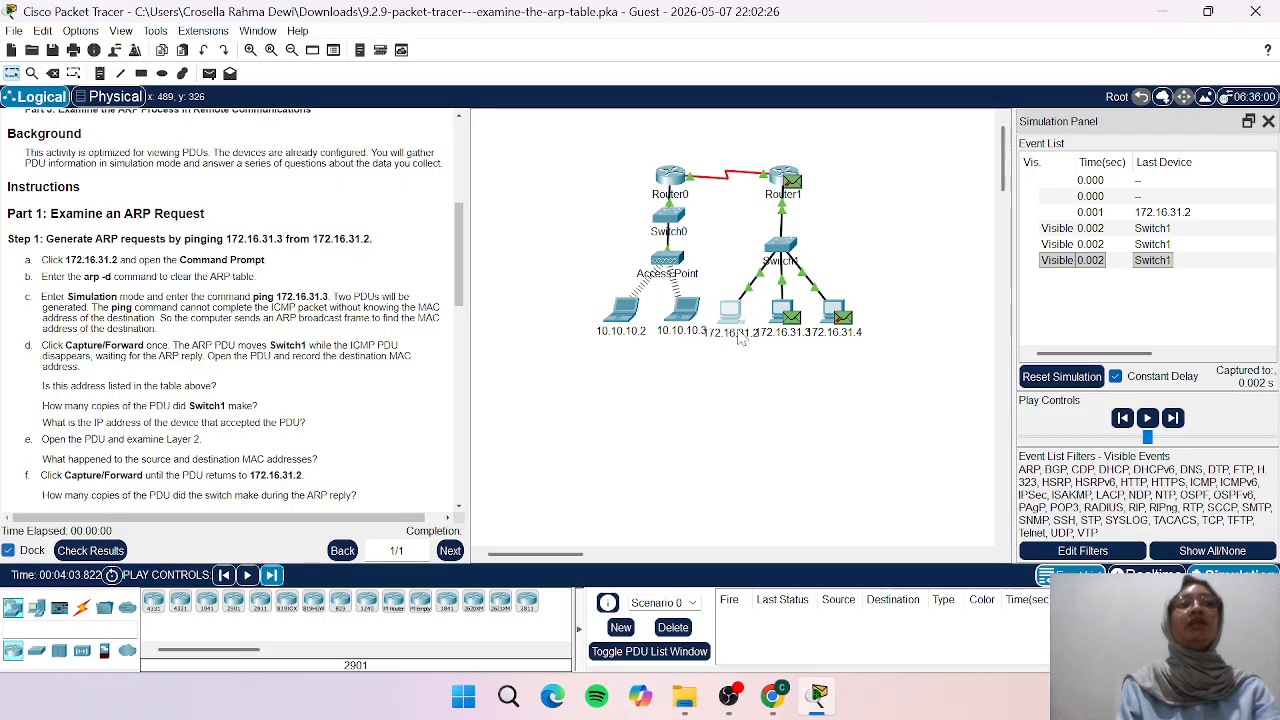
{"action": "mouse_move", "coordinate": [741, 320]}
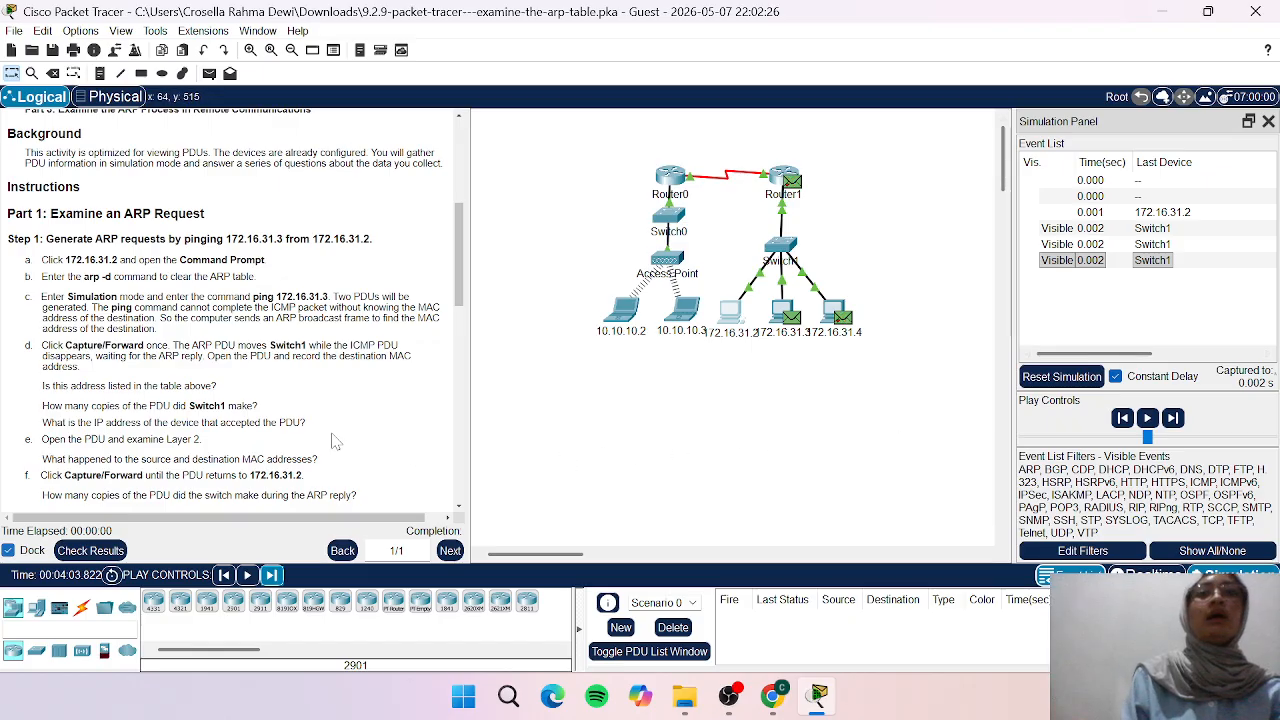
- Inspect the ARP PDU at 172.16.31.3, comparing the source and destination MAC addresses in its inbound and outbound Layer 2 details
{"action": "scroll", "coordinate": [279, 431], "scroll_direction": "down", "scroll_amount": 2}
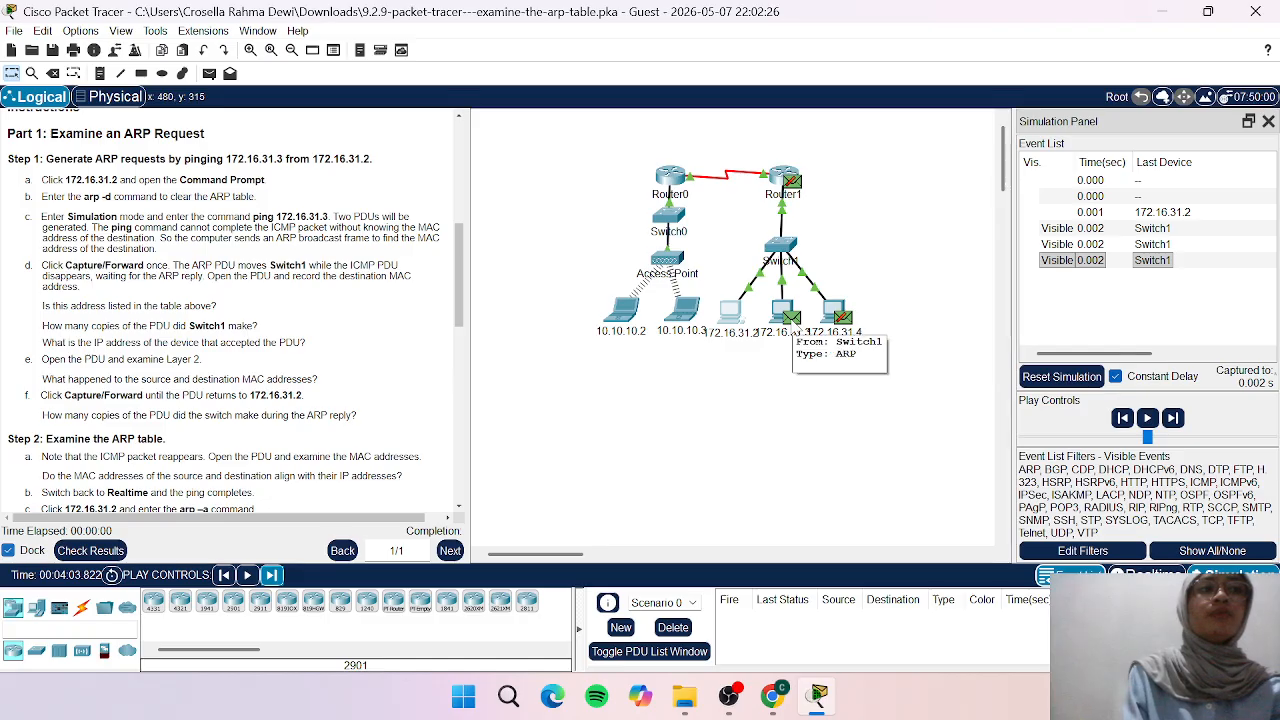
{"action": "left_click", "coordinate": [791, 318]}
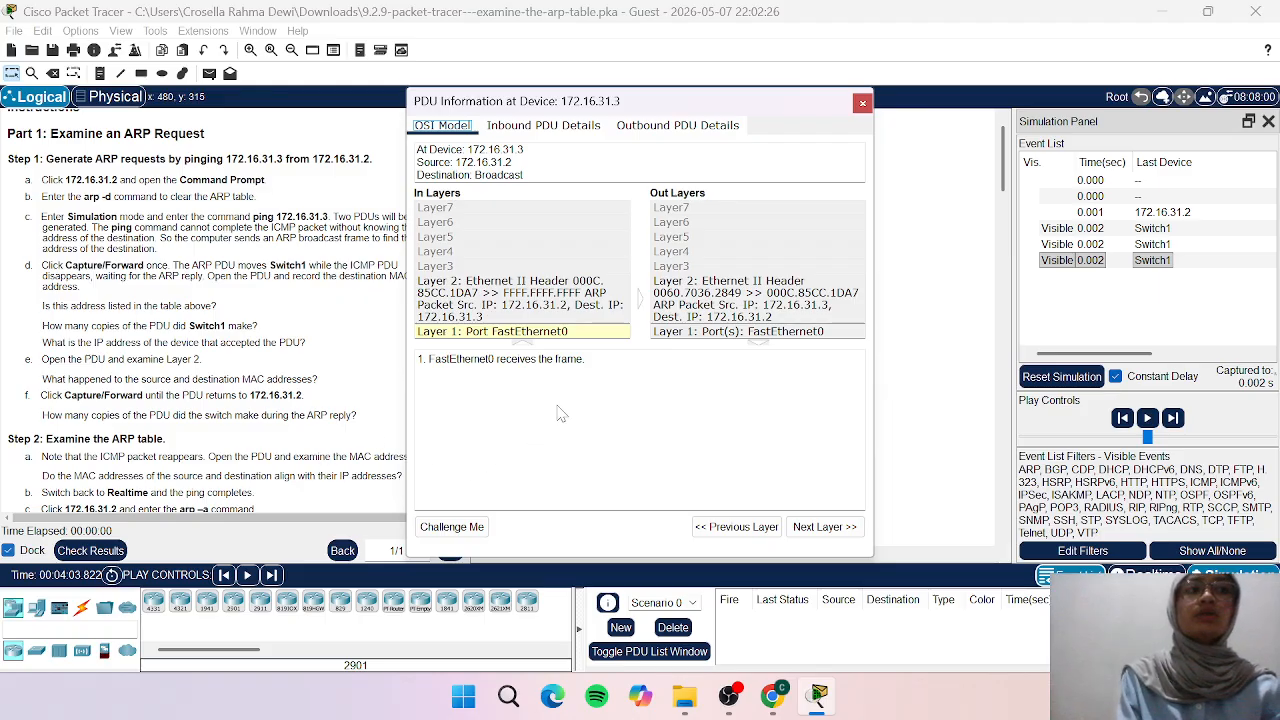
{"action": "left_click", "coordinate": [731, 316]}
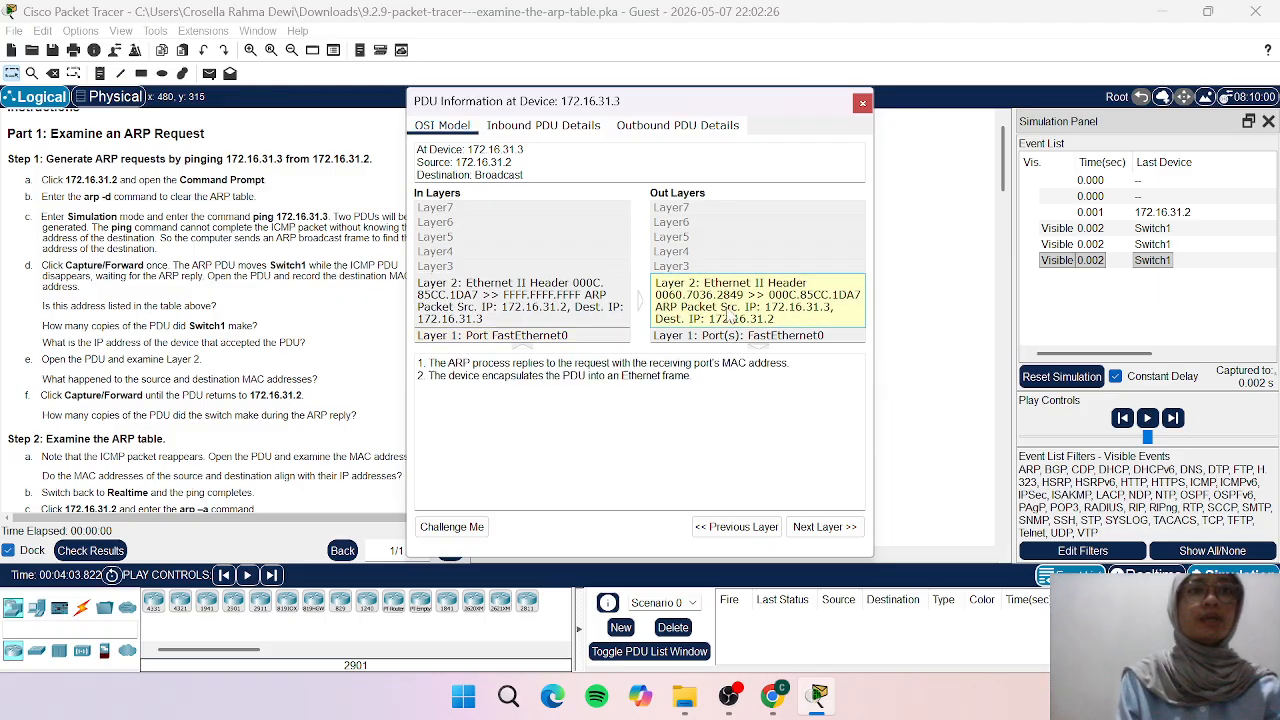
{"action": "left_click", "coordinate": [610, 318]}
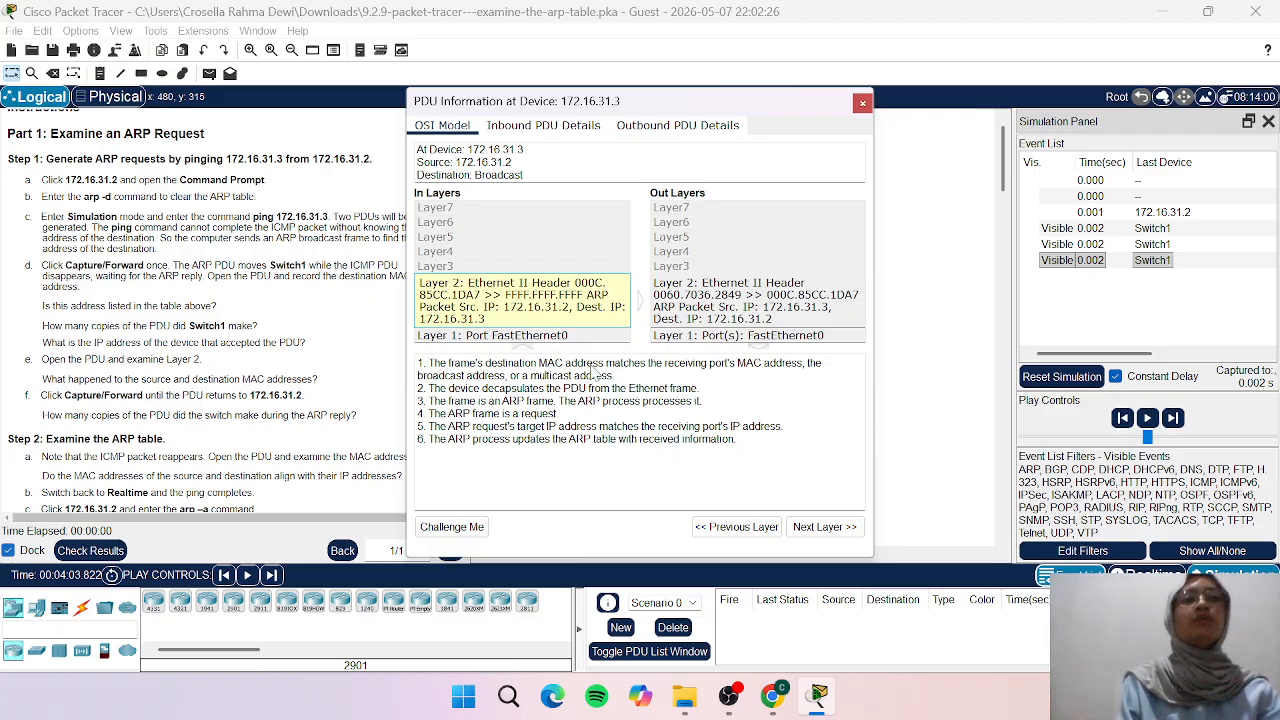
{"action": "left_click", "coordinate": [698, 295]}
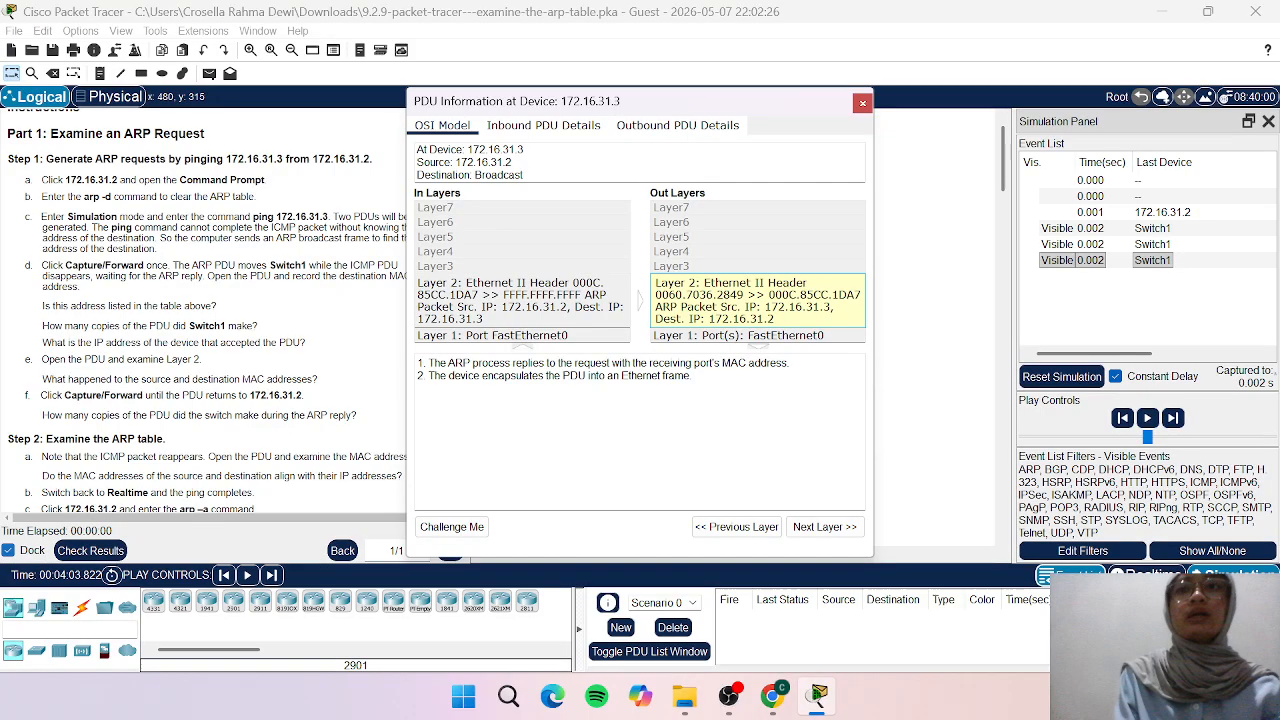
{"action": "scroll", "coordinate": [200, 320], "scroll_direction": "down", "scroll_amount": 2}
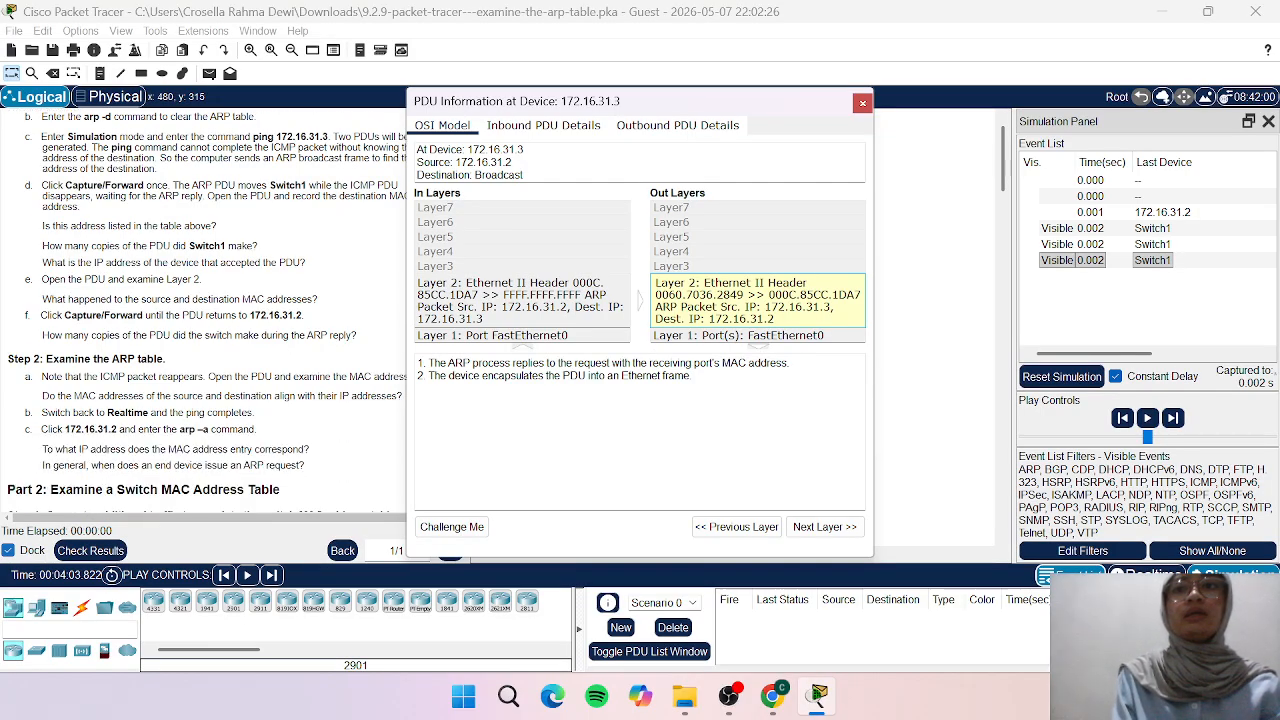
{"action": "scroll", "coordinate": [170, 375], "scroll_direction": "up", "scroll_amount": 1}
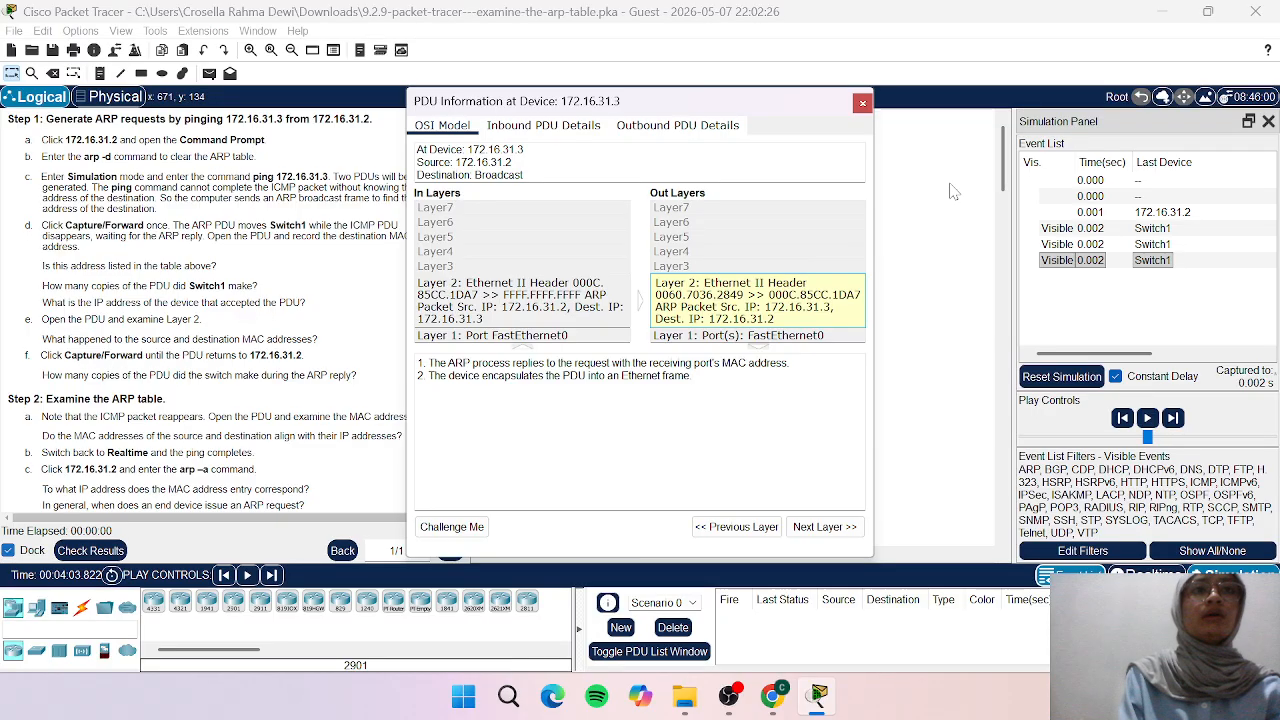
{"action": "left_click", "coordinate": [862, 103]}
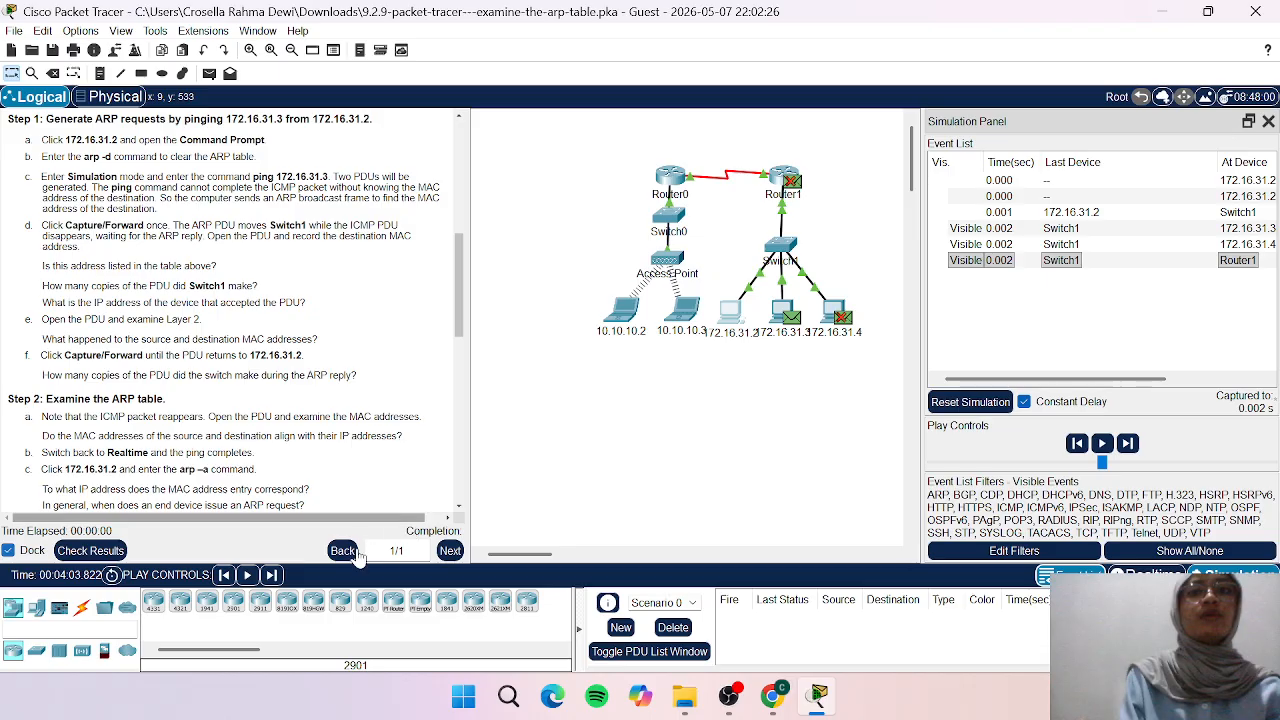
- Advance the simulation two more steps until the ARP reply returns to 172.16.31.2, and read on to the ARP table instructions
{"action": "left_click", "coordinate": [270, 580]}
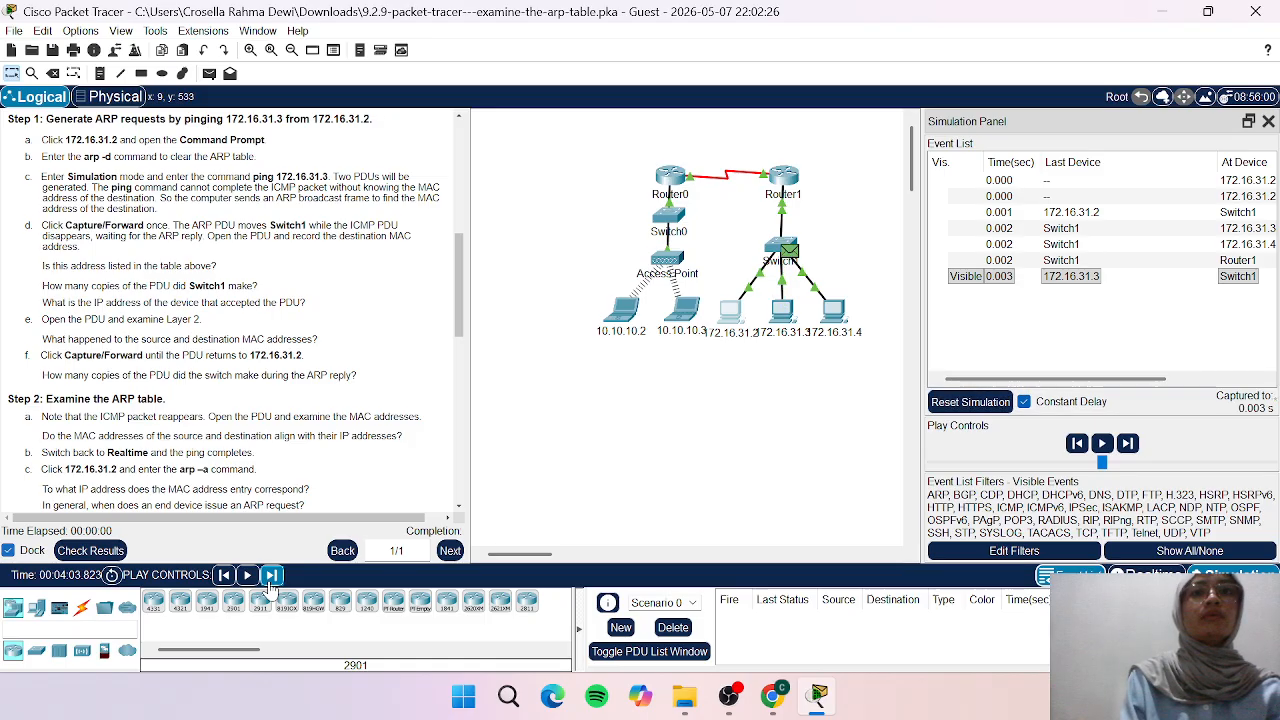
{"action": "left_click", "coordinate": [270, 585]}
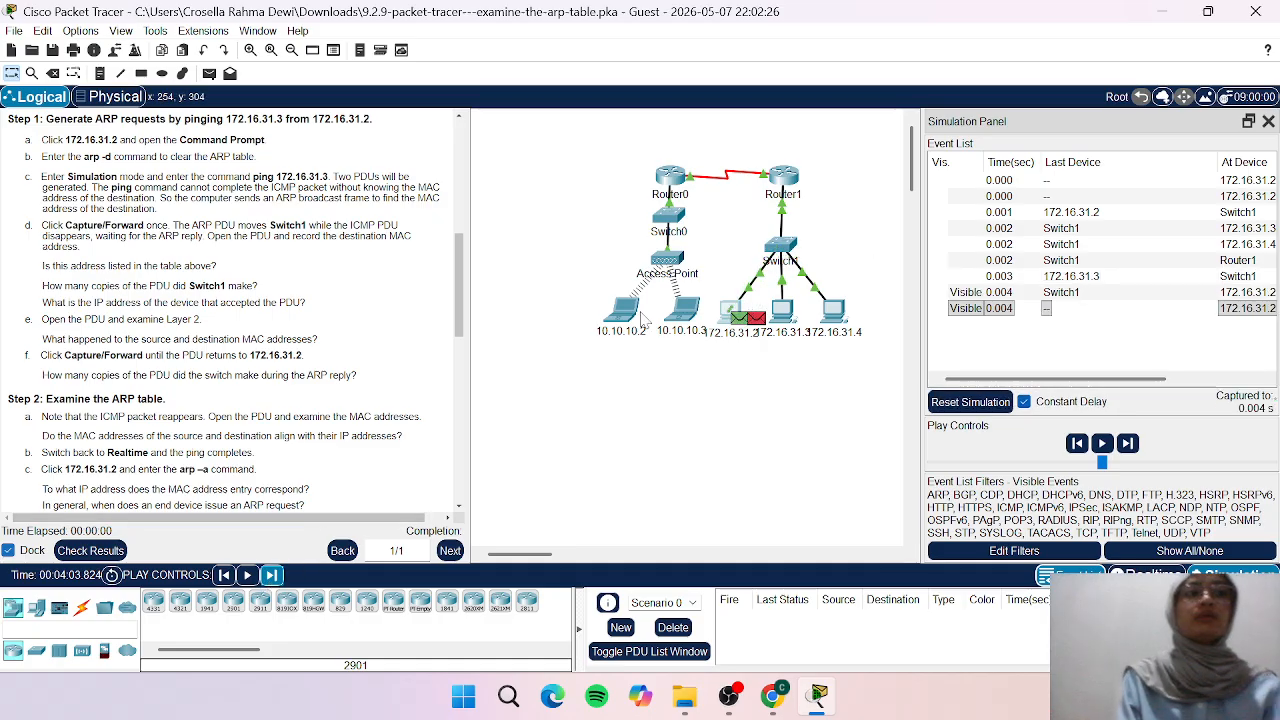
{"action": "mouse_move", "coordinate": [643, 318]}
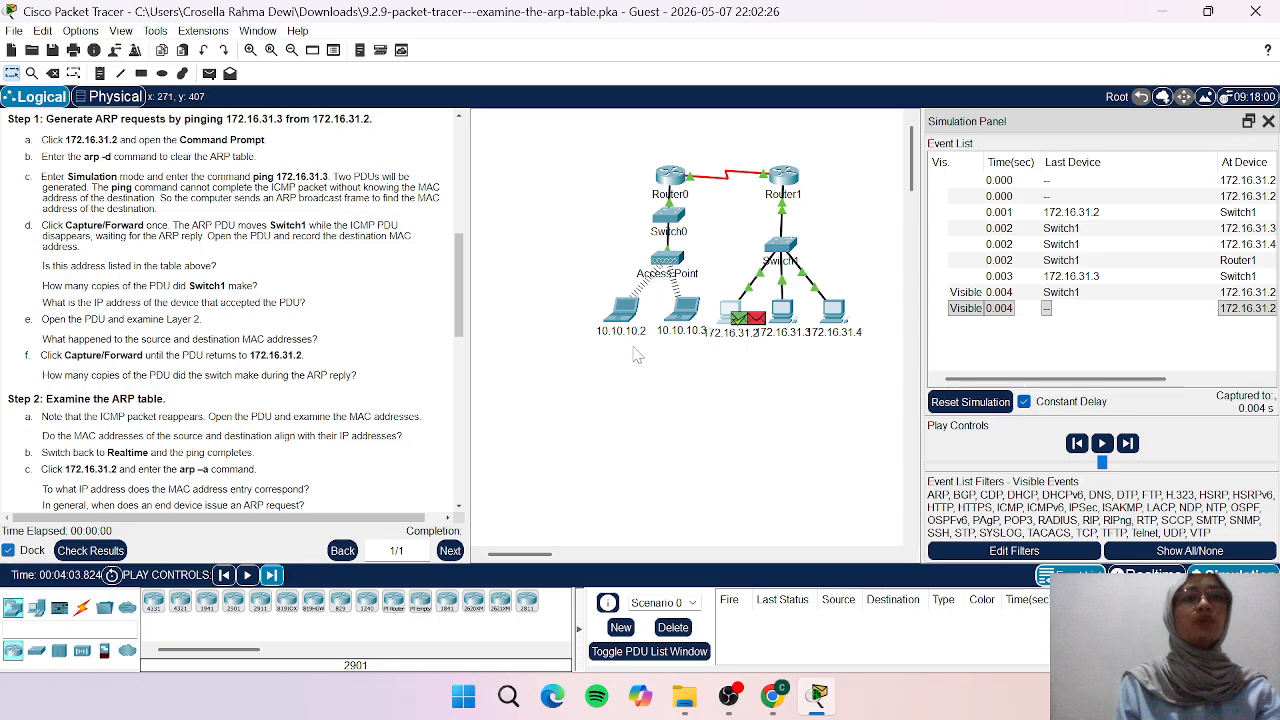
{"action": "mouse_move", "coordinate": [702, 334]}
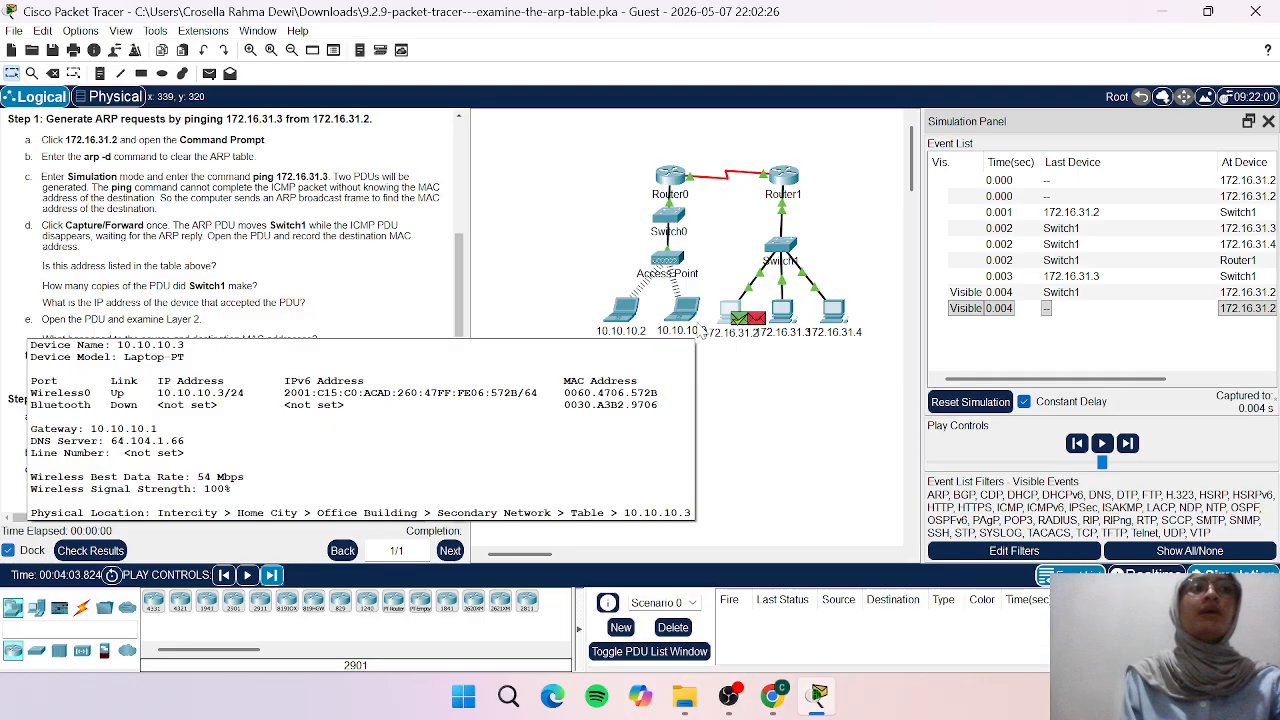
{"action": "scroll", "coordinate": [165, 350], "scroll_direction": "down", "scroll_amount": 1}
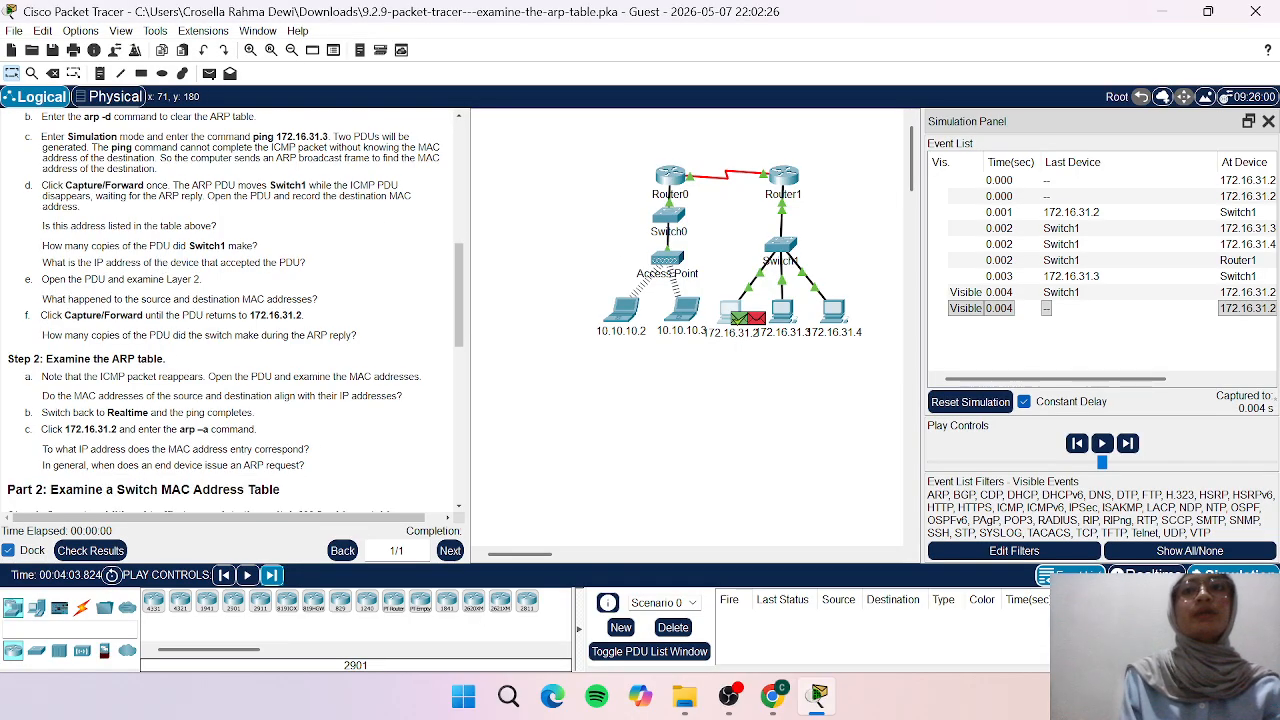
{"action": "scroll", "coordinate": [230, 310], "scroll_direction": "down", "scroll_amount": 1}
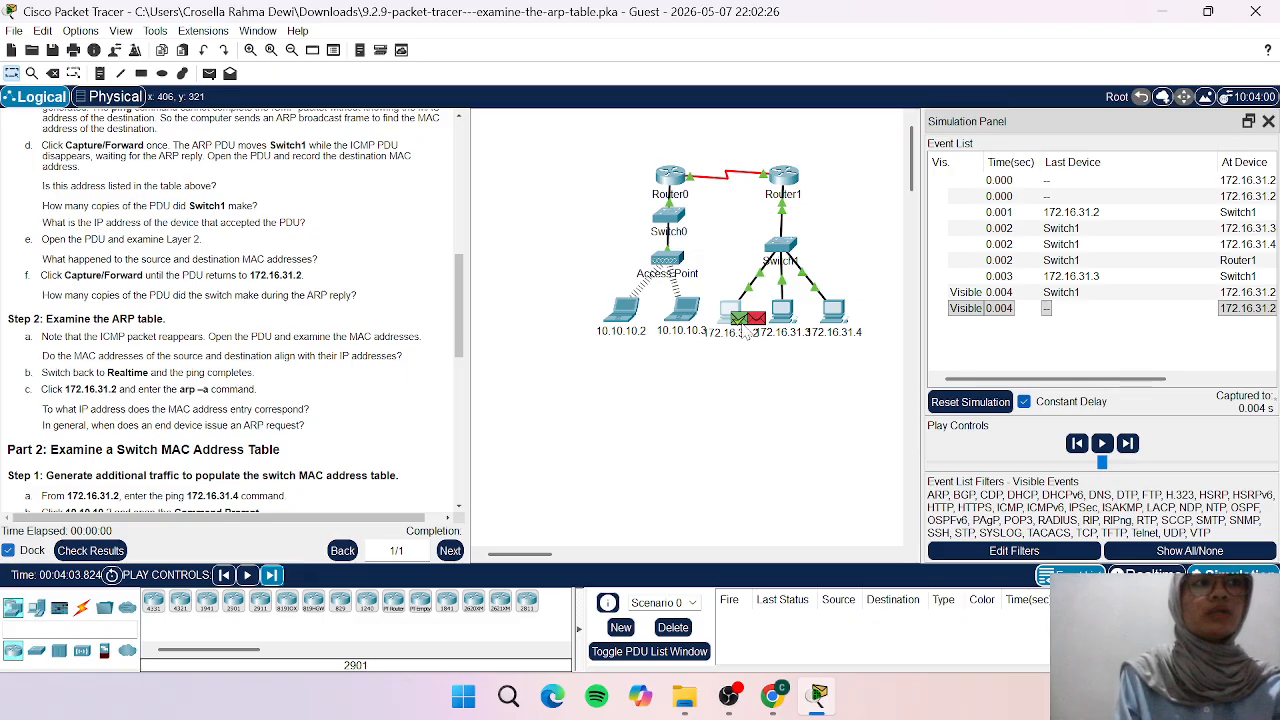
- Inspect the ARP reply PDU at 172.16.31.2, examining the MAC addresses in its inbound Layer 2 header, and close the PDU information
{"action": "mouse_move", "coordinate": [745, 336]}
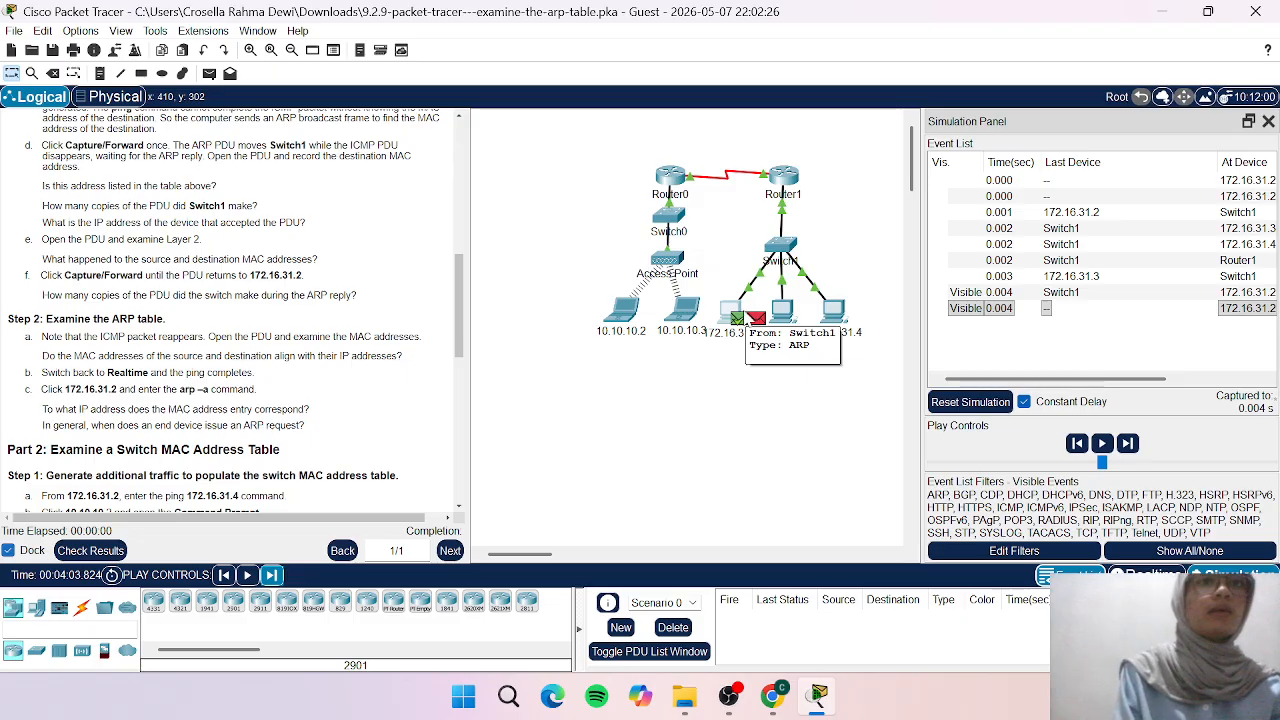
{"action": "left_click", "coordinate": [742, 322]}
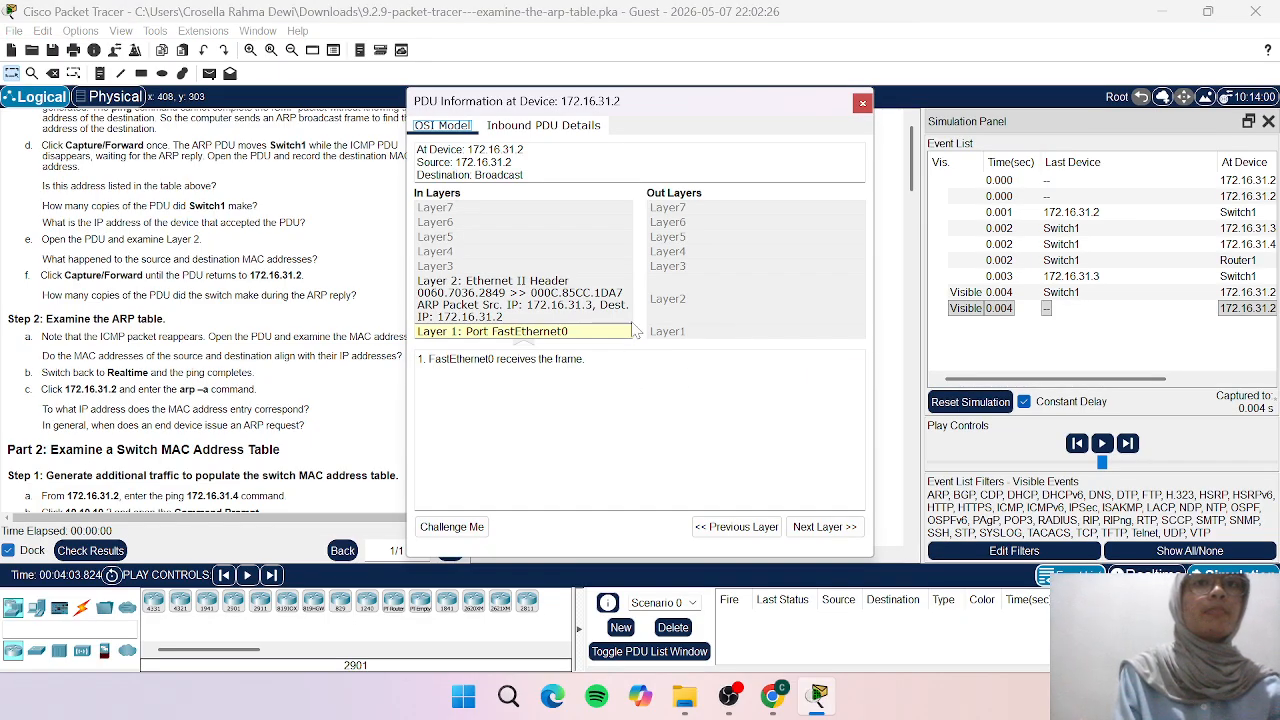
{"action": "left_click", "coordinate": [862, 103]}
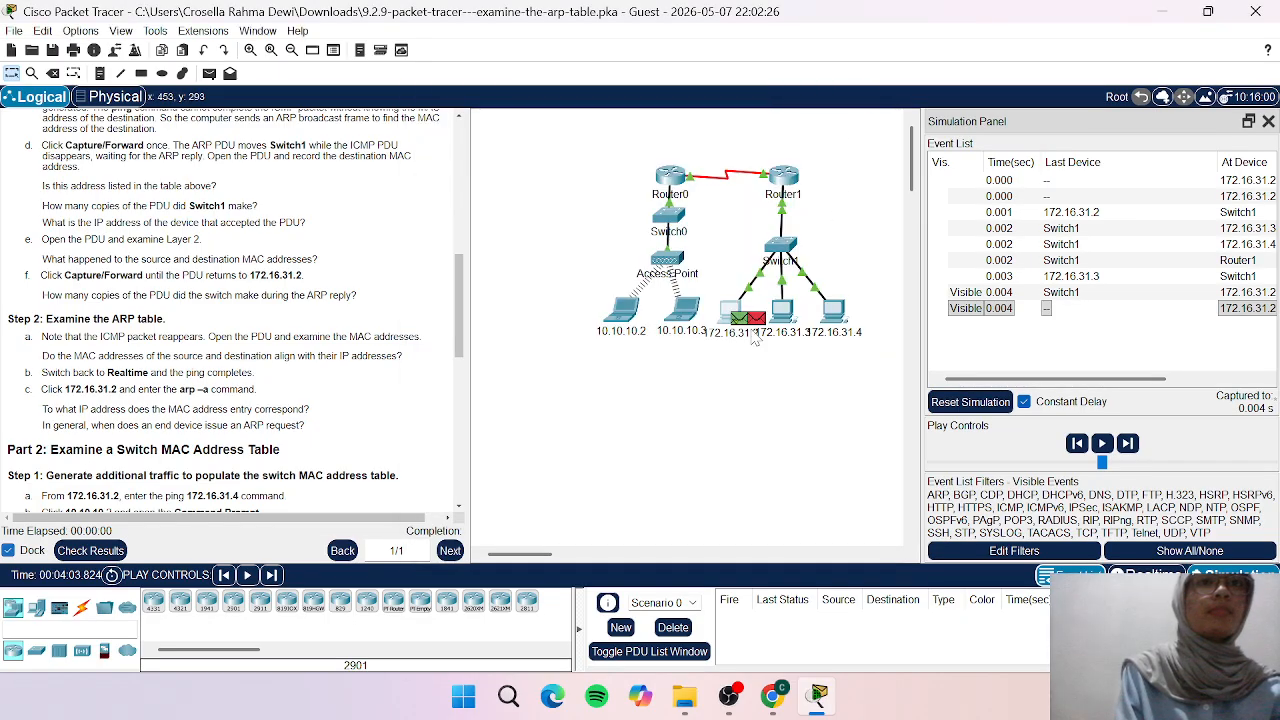
{"action": "left_click", "coordinate": [737, 318]}
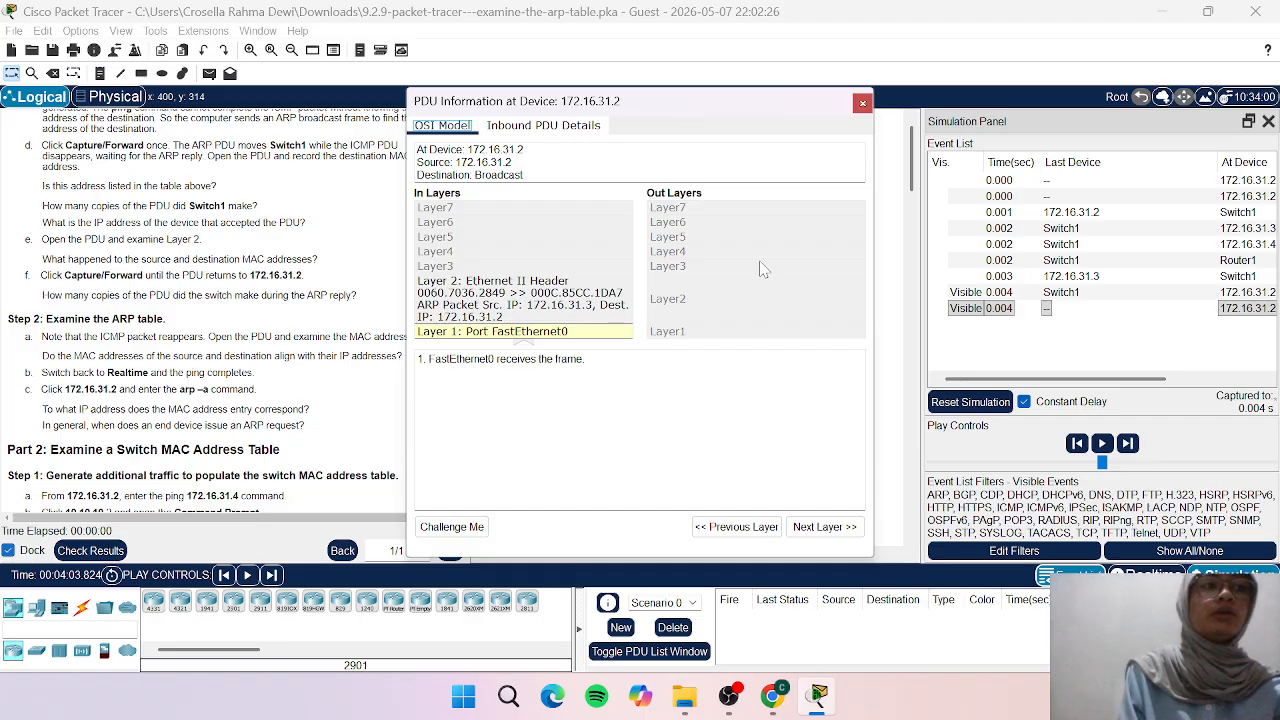
{"action": "left_click", "coordinate": [548, 307]}
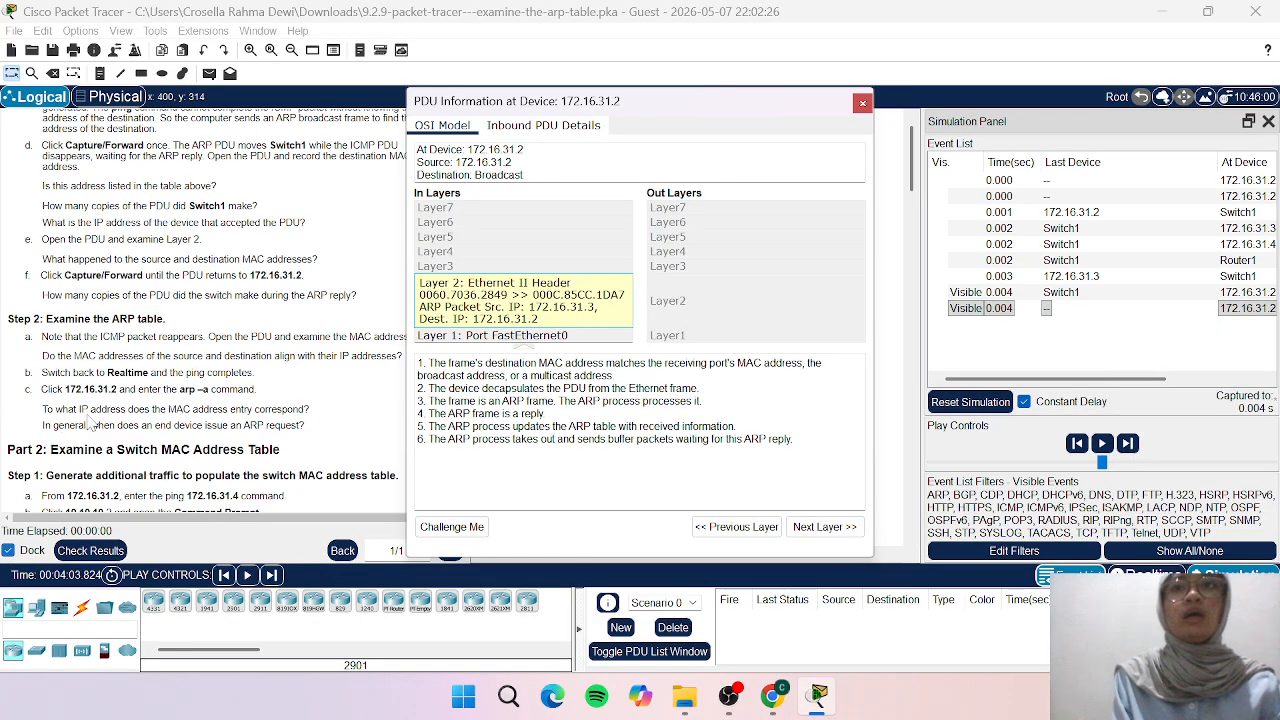
{"action": "left_click_drag", "start_coordinate": [690, 106], "coordinate": [770, 118]}
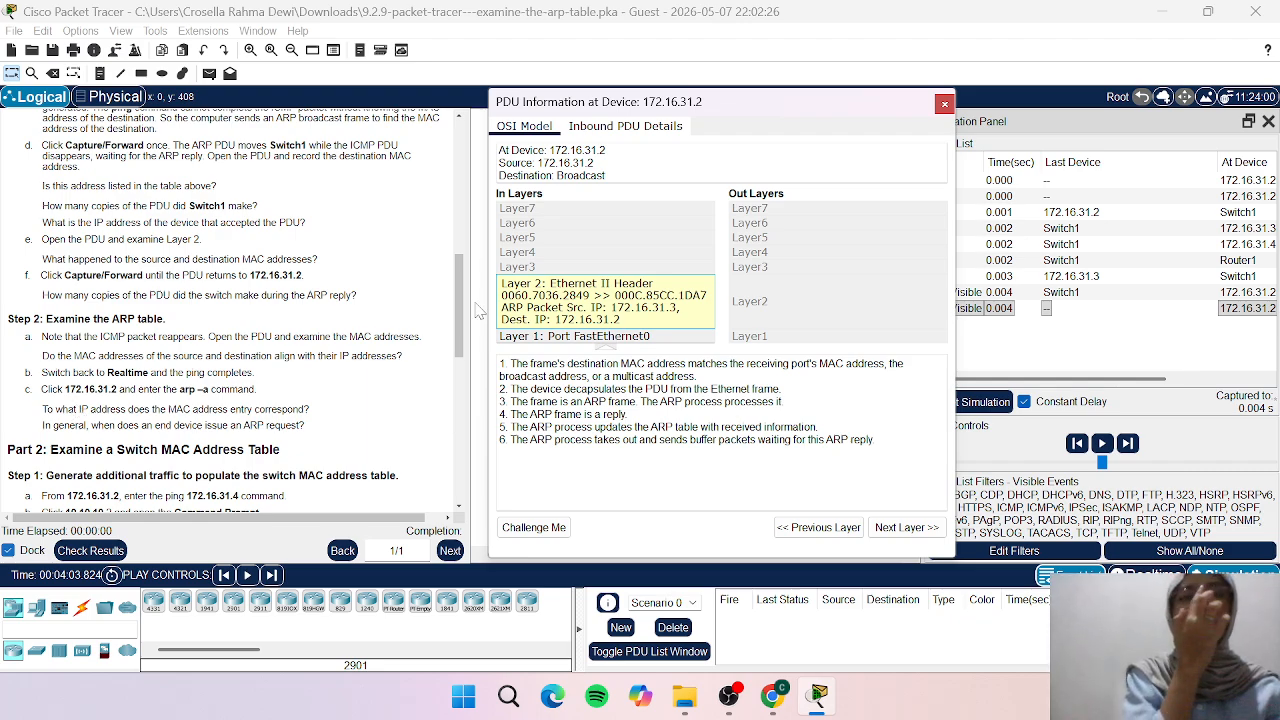
{"action": "left_click", "coordinate": [944, 104]}
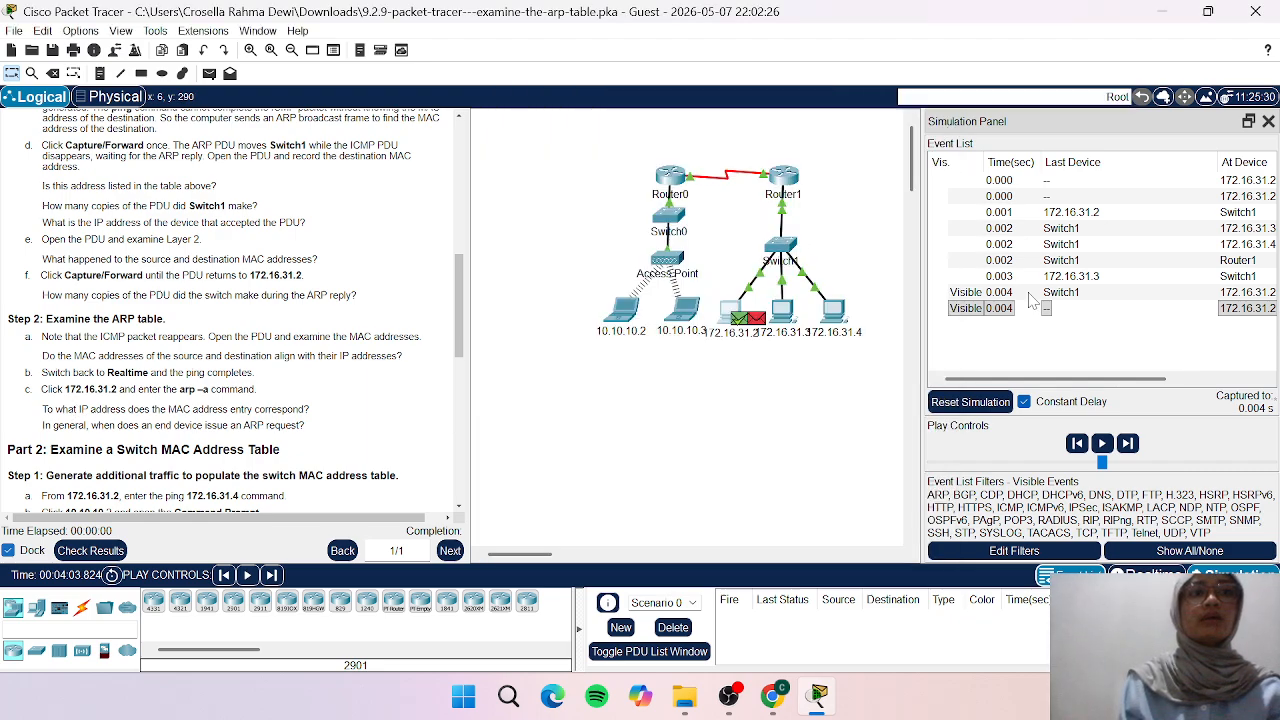
- Switch back to Realtime mode and run arp -a in the command prompt of 172.16.31.2 to examine its ARP entry
{"action": "left_click", "coordinate": [1140, 570]}
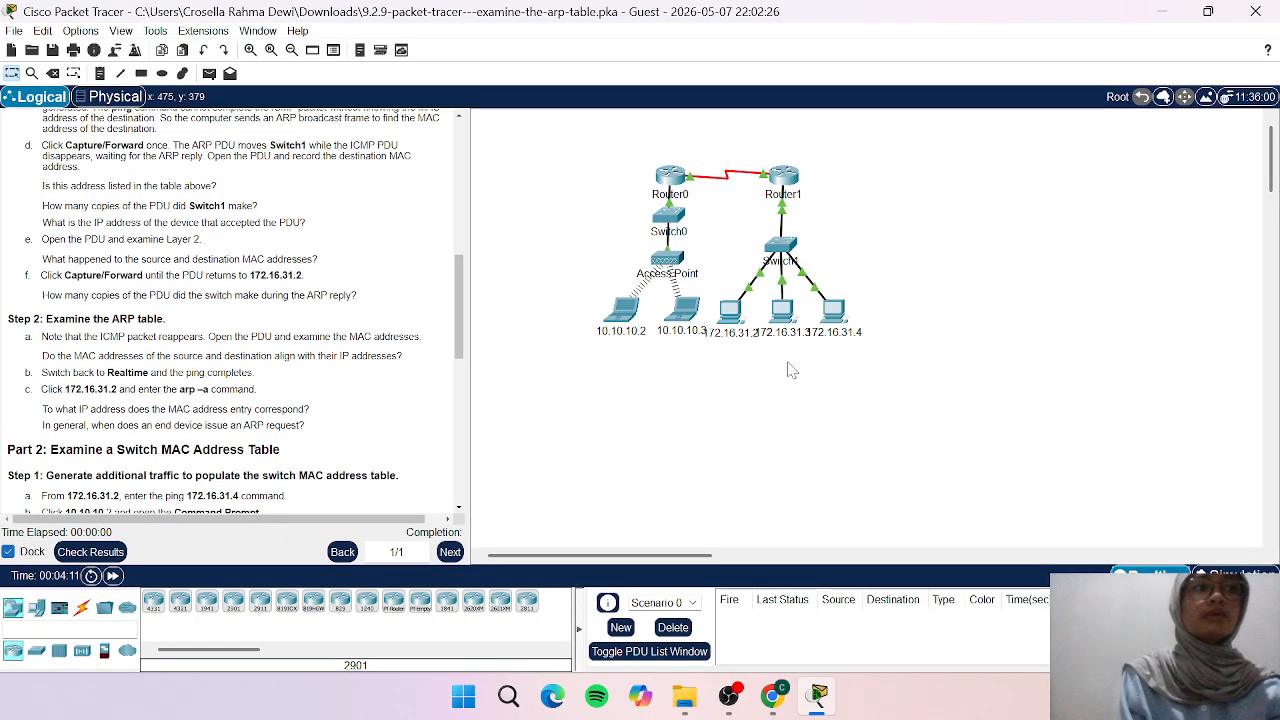
{"action": "left_click", "coordinate": [735, 320]}
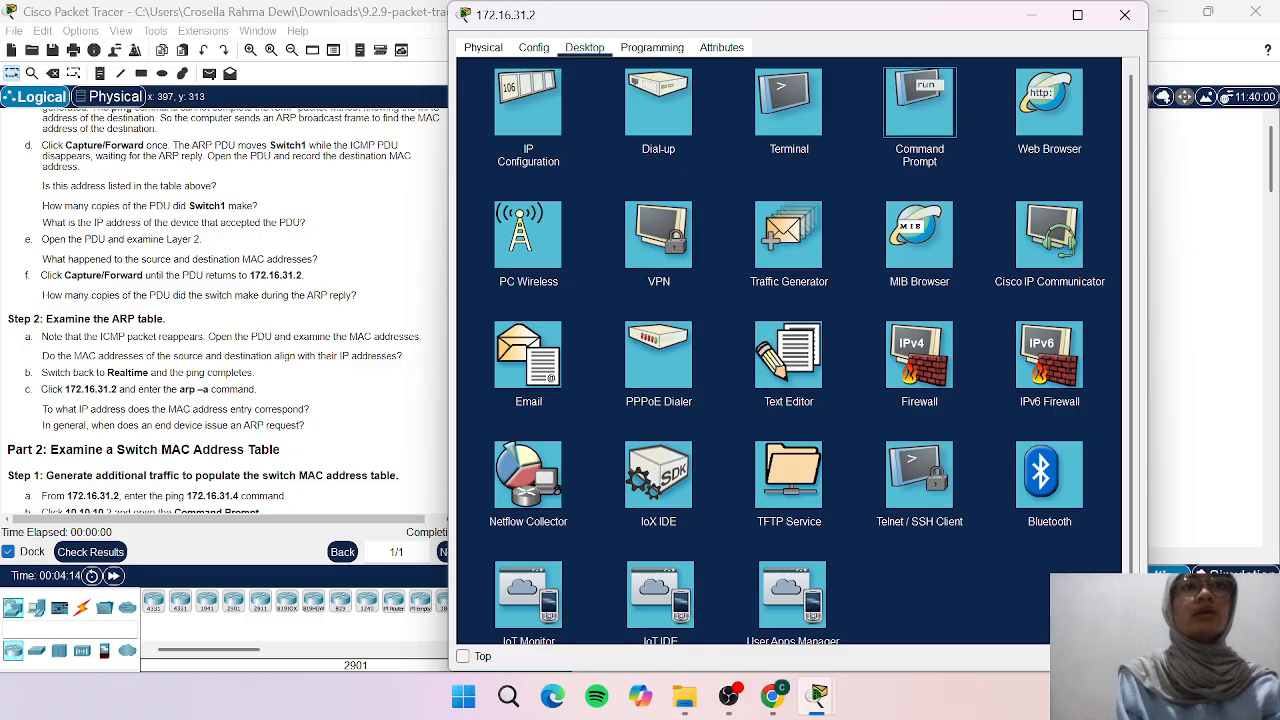
{"action": "left_click", "coordinate": [919, 102]}
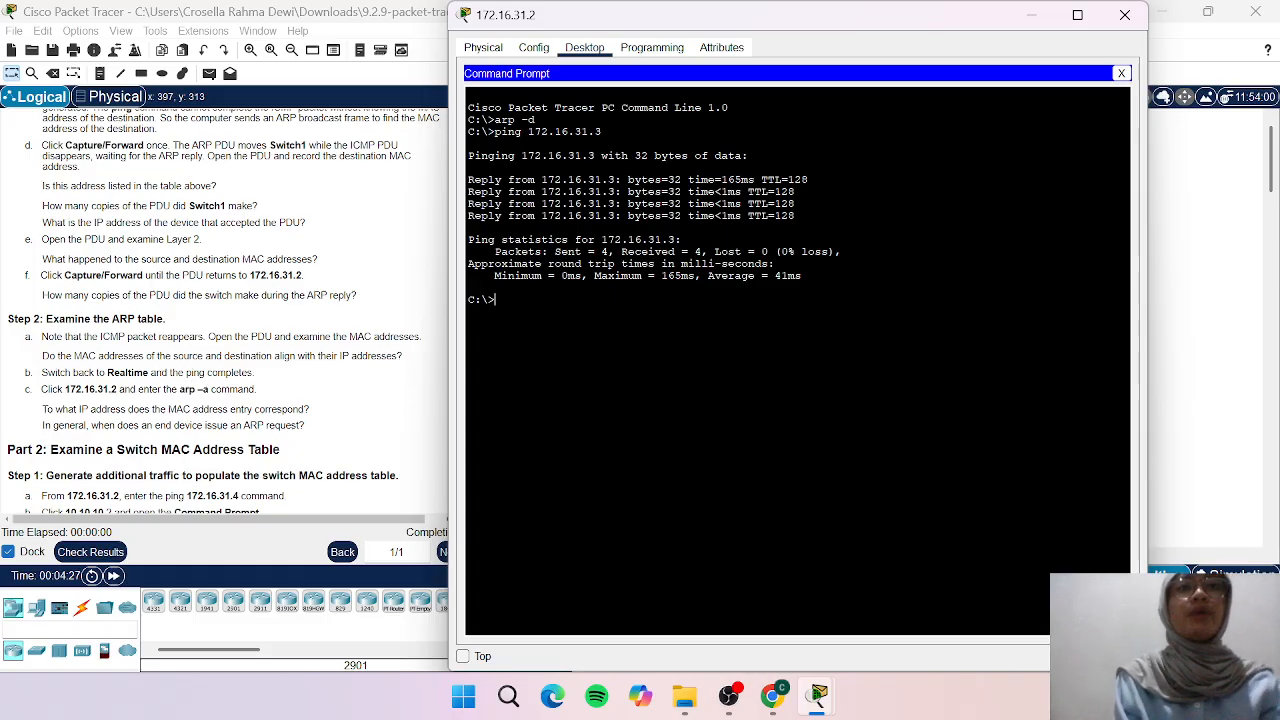
{"action": "type", "text": "arp -a"}
{"action": "key", "text": "Return"}
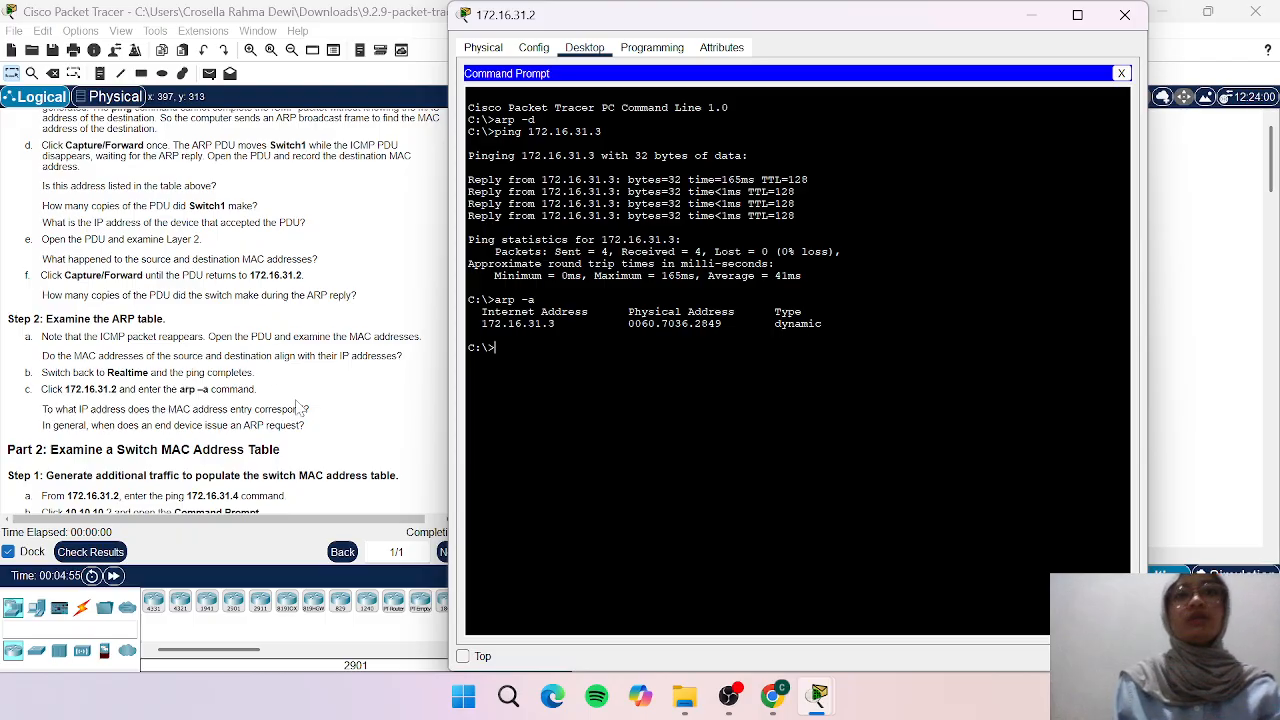
{"action": "left_click_drag", "start_coordinate": [495, 324], "coordinate": [714, 312]}
{"action": "left_click", "coordinate": [714, 314]}
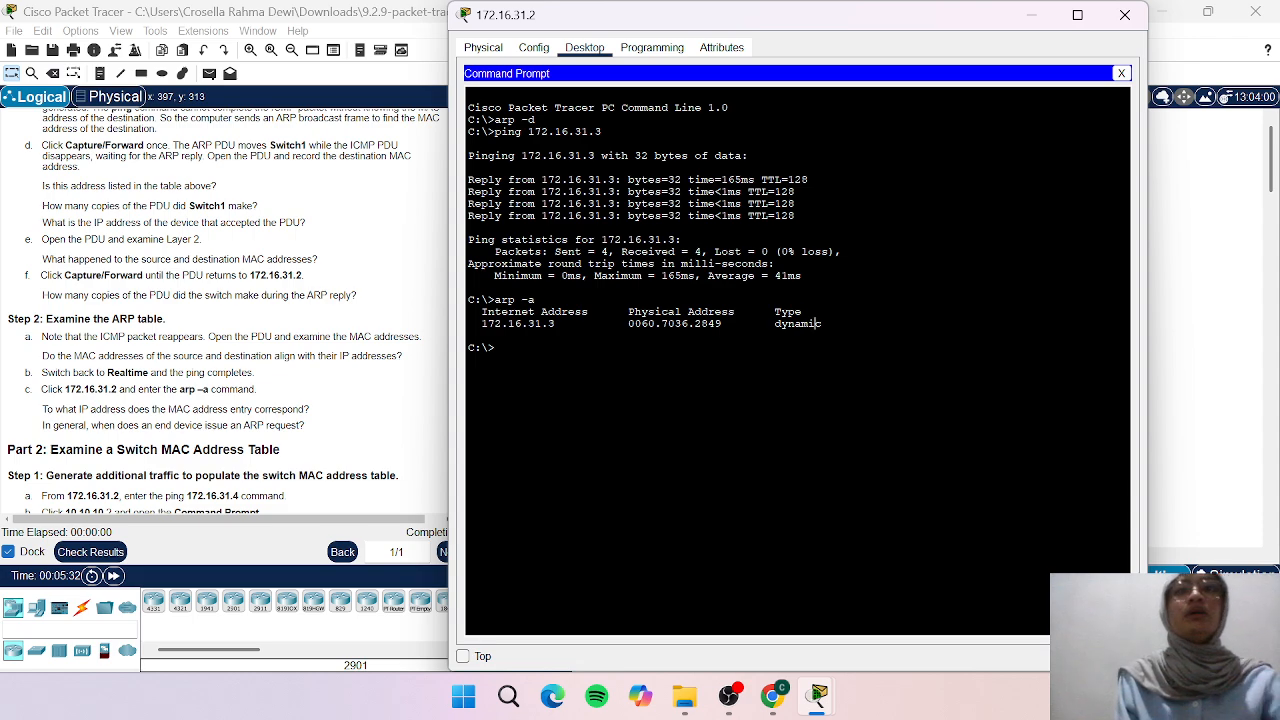
- Run ping 172.16.31.4 from the command prompt of 172.16.31.2 and minimize the PC's window
{"action": "scroll", "coordinate": [60, 397], "scroll_direction": "down", "scroll_amount": 5}
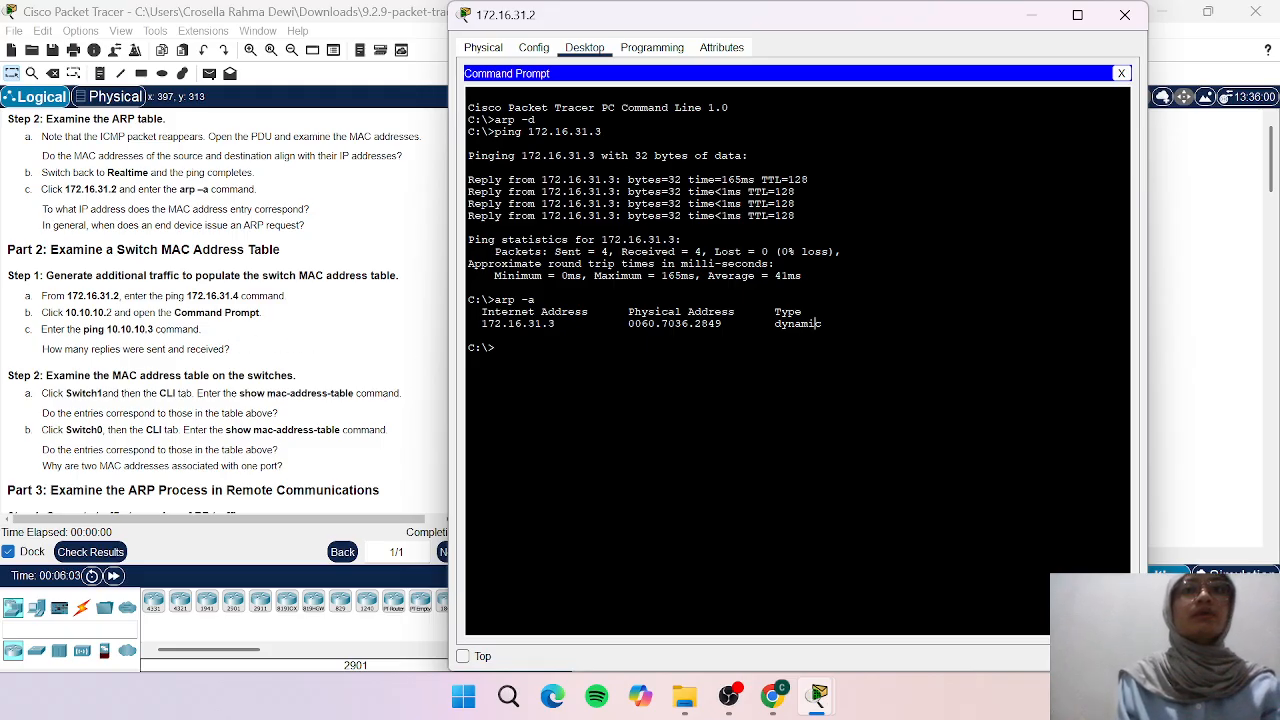
{"action": "type", "text": "ping"}
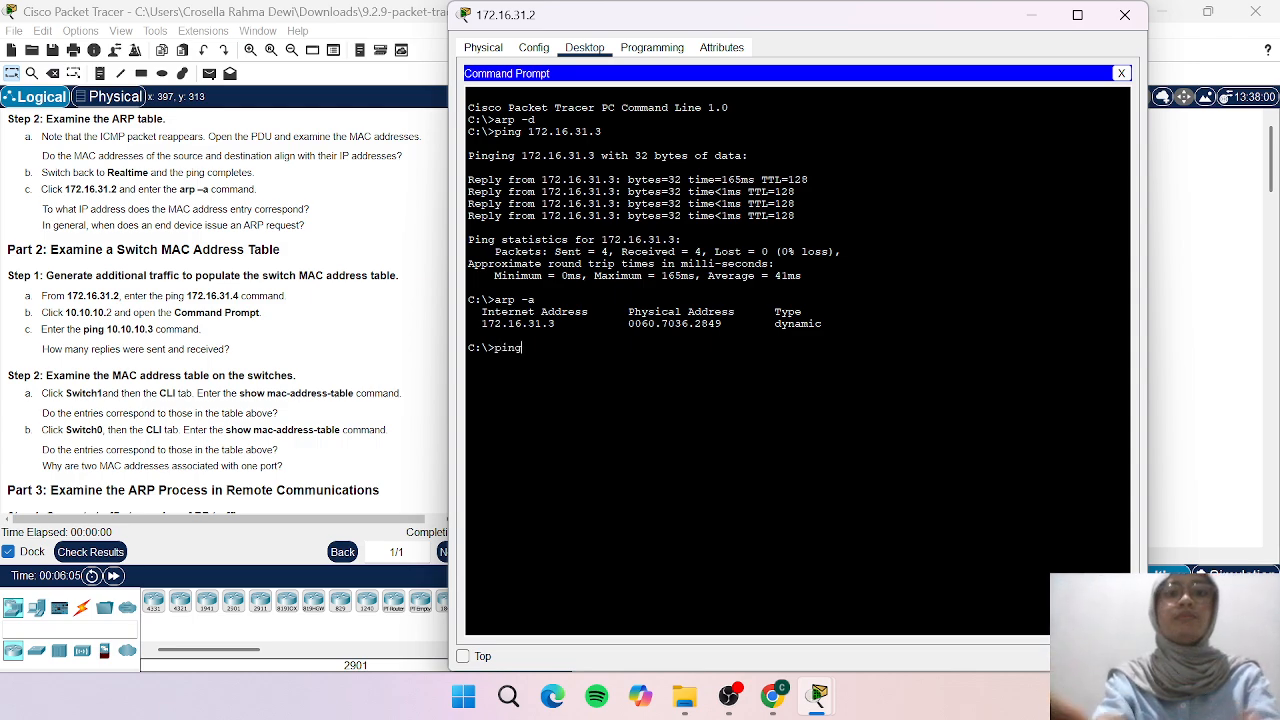
{"action": "type", "text": " 172.16"}
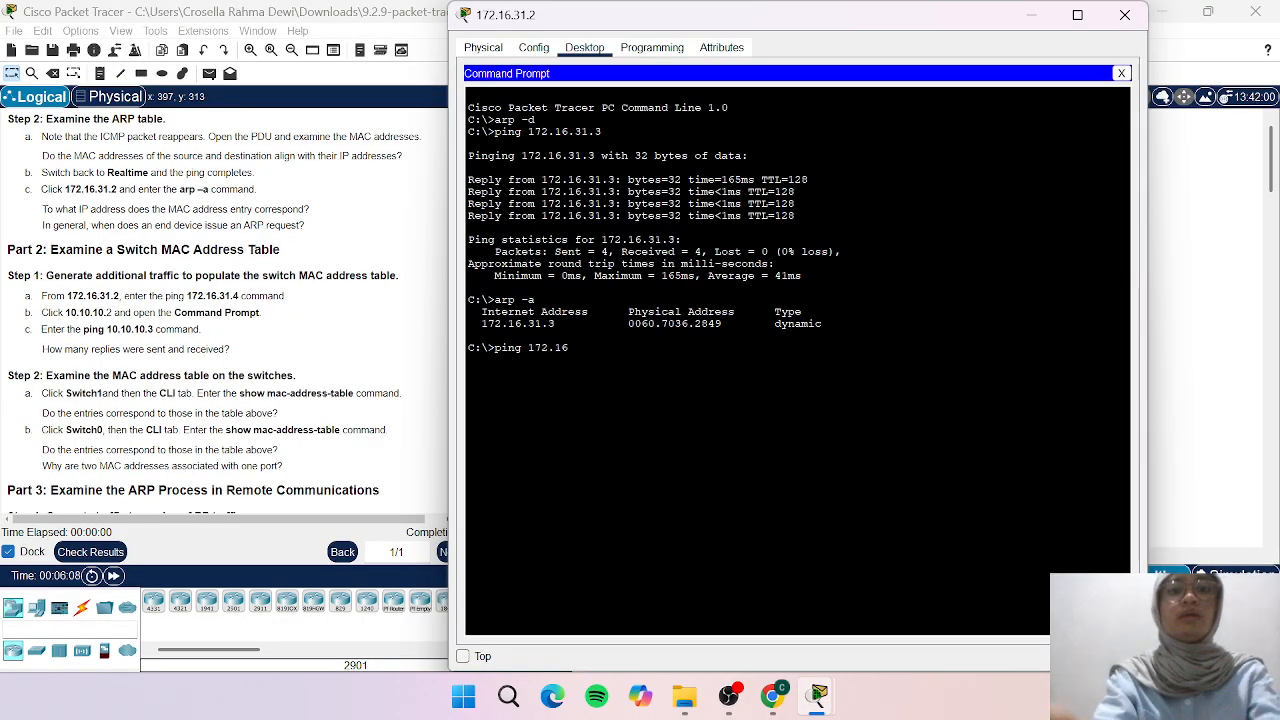
{"action": "type", "text": "."}
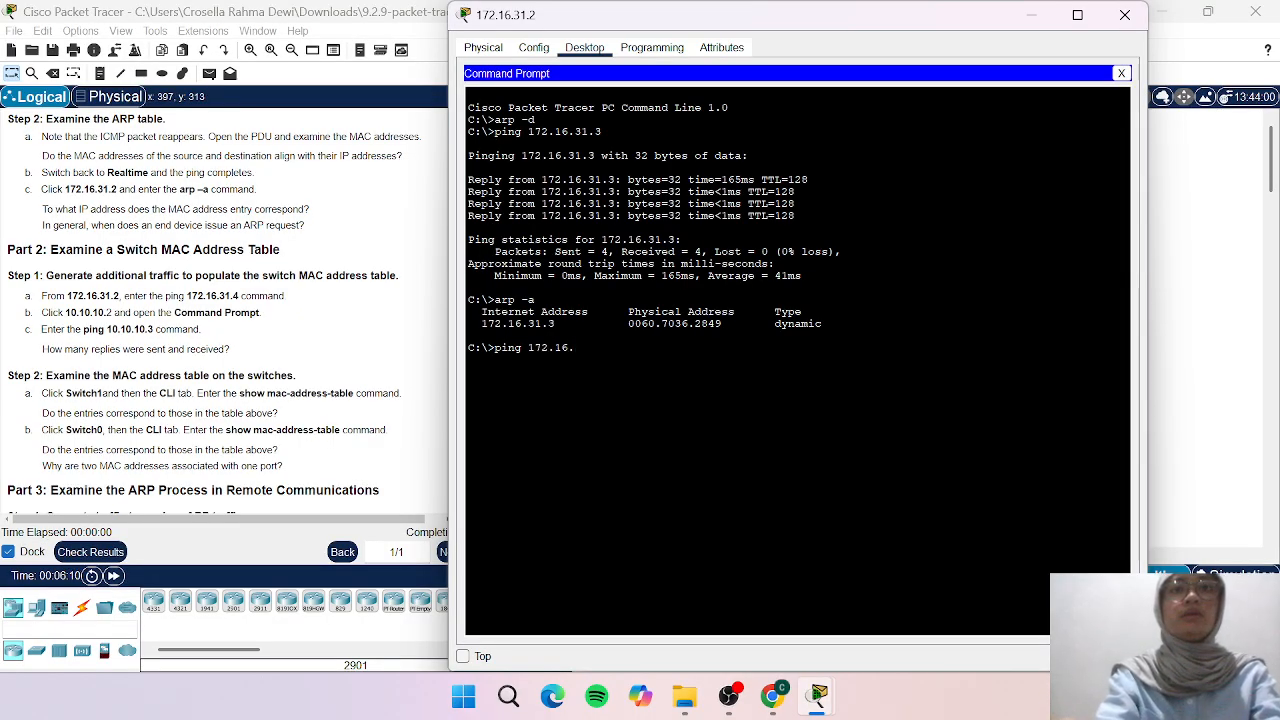
{"action": "type", "text": "31.4"}
{"action": "key", "text": "Return"}
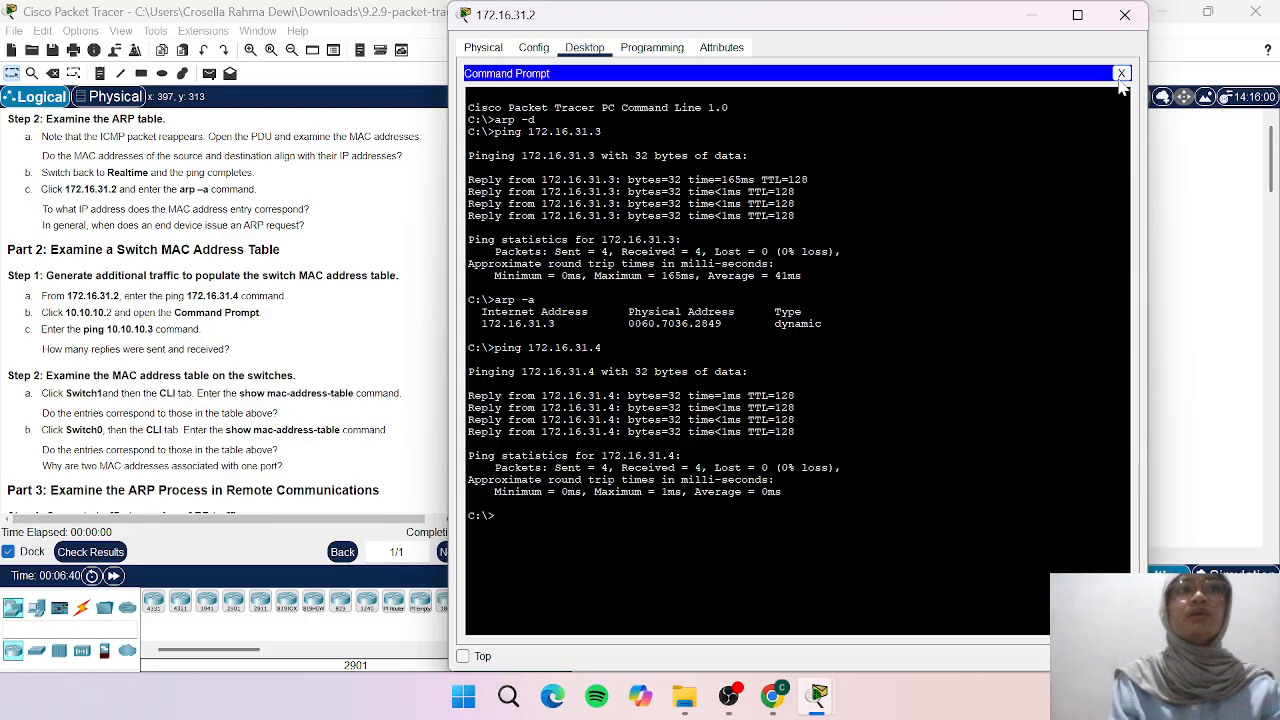
{"action": "left_click", "coordinate": [1041, 20]}
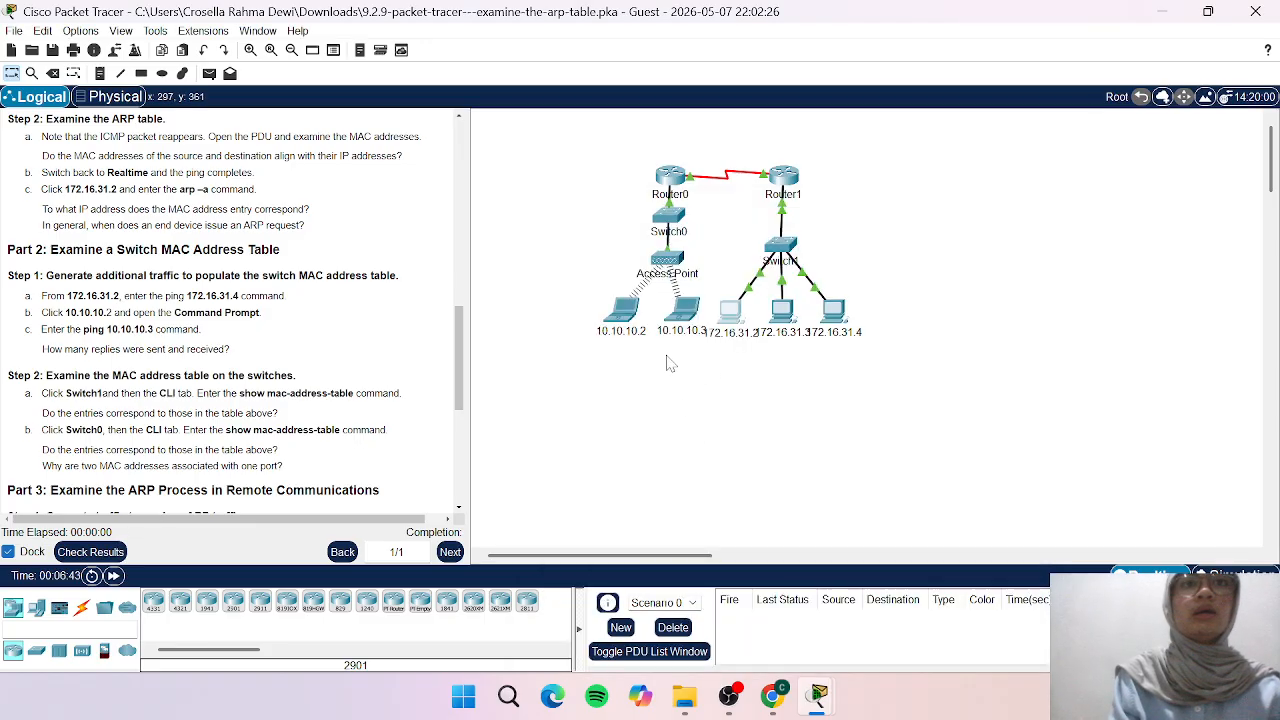
- Run ping 10.10.10.3 from the command prompt of laptop 10.10.10.2 and minimize the laptop's window
{"action": "left_click", "coordinate": [623, 314]}
{"action": "left_click", "coordinate": [623, 314]}
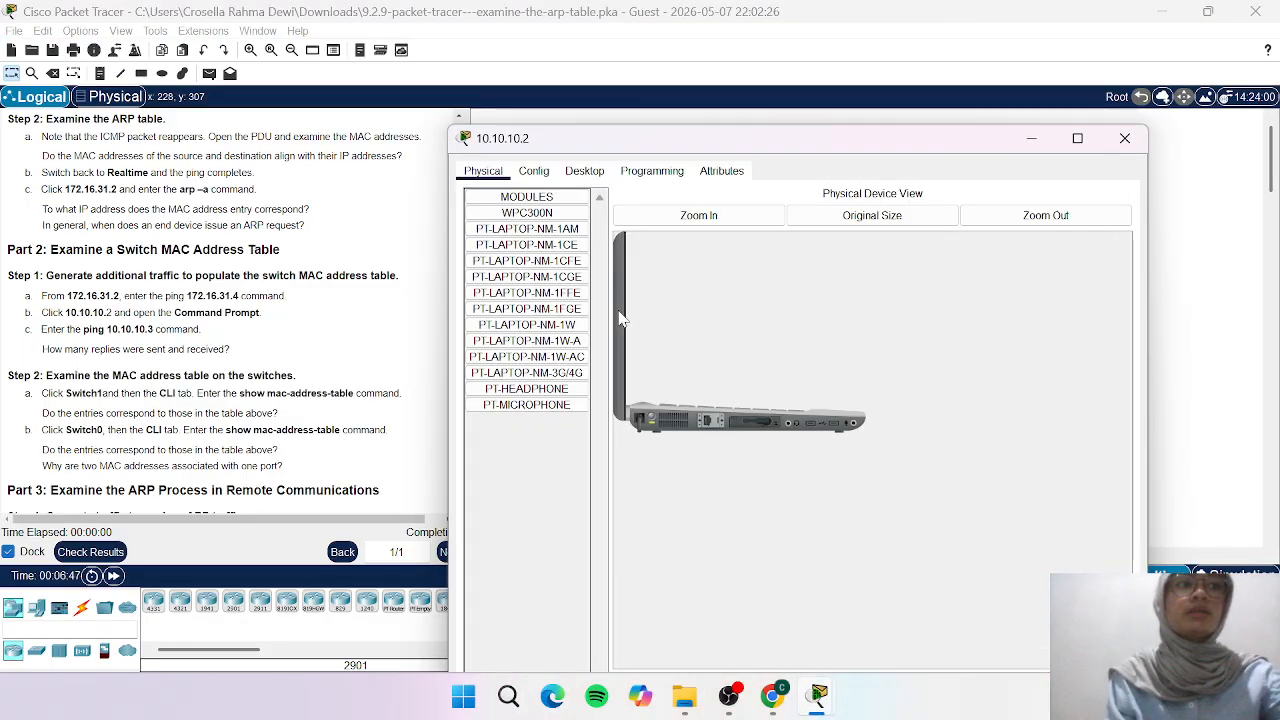
{"action": "left_click", "coordinate": [587, 171]}
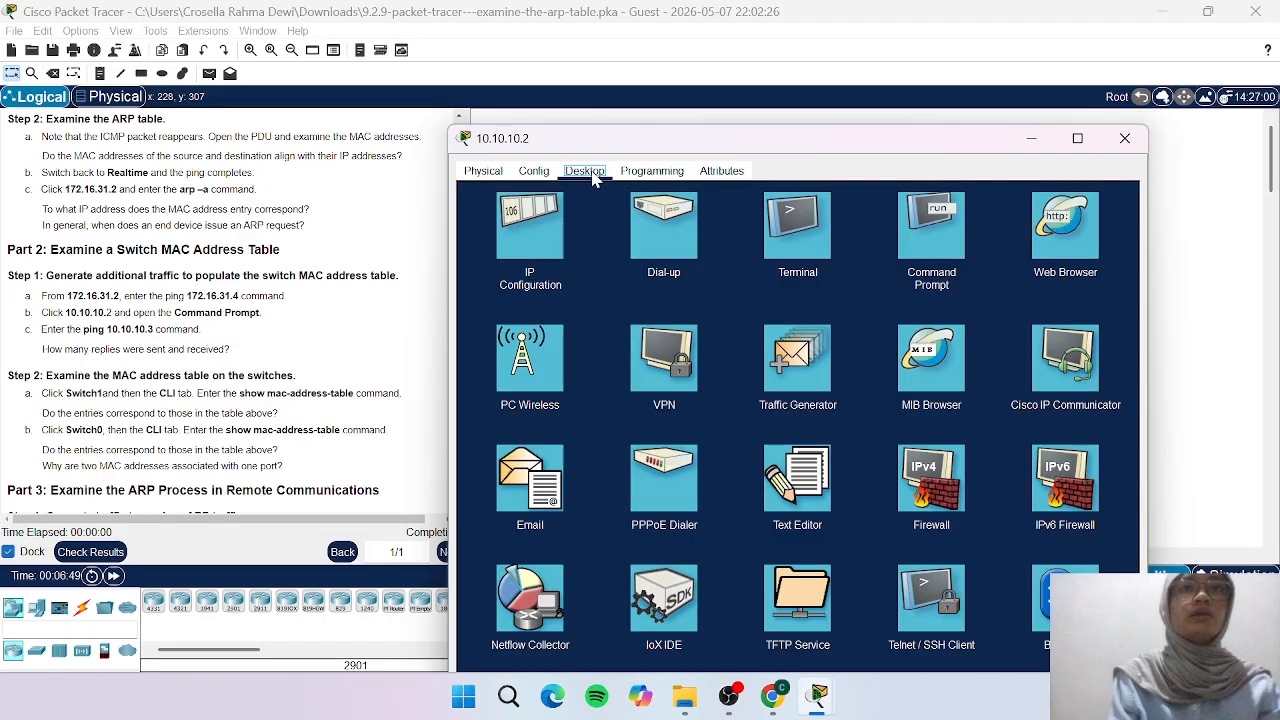
{"action": "left_click", "coordinate": [928, 235]}
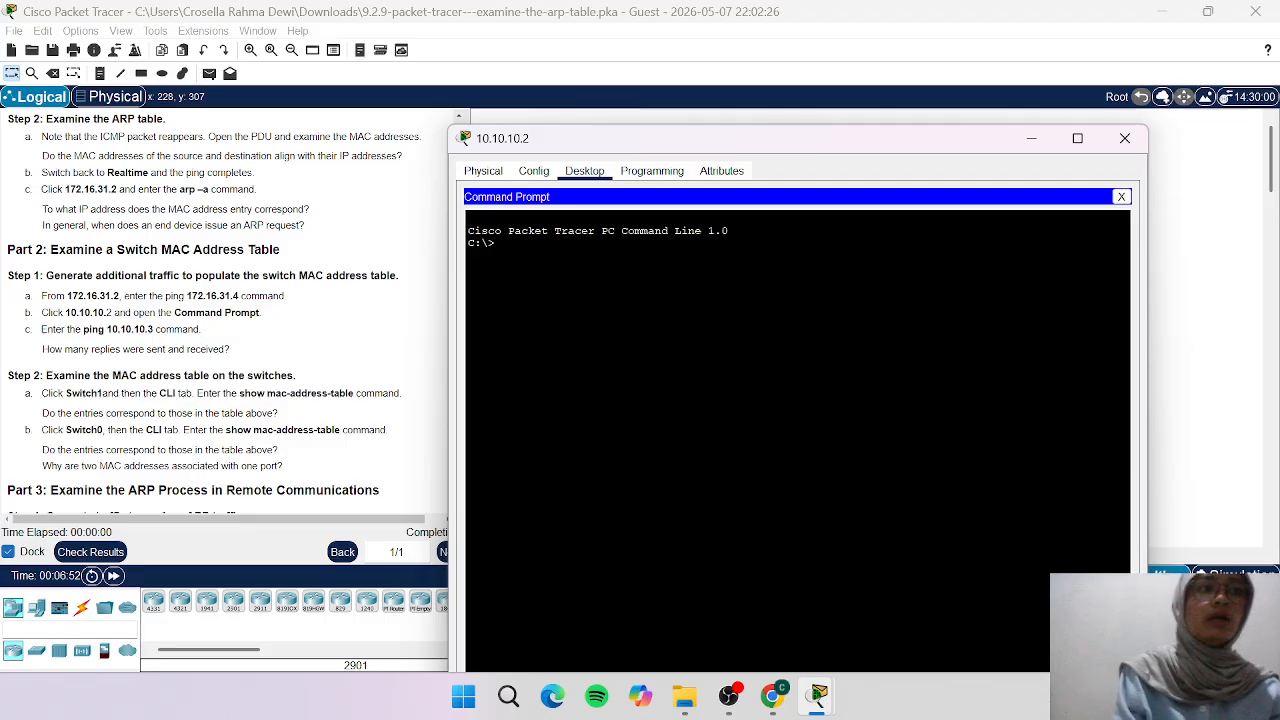
{"action": "type", "text": "p"}
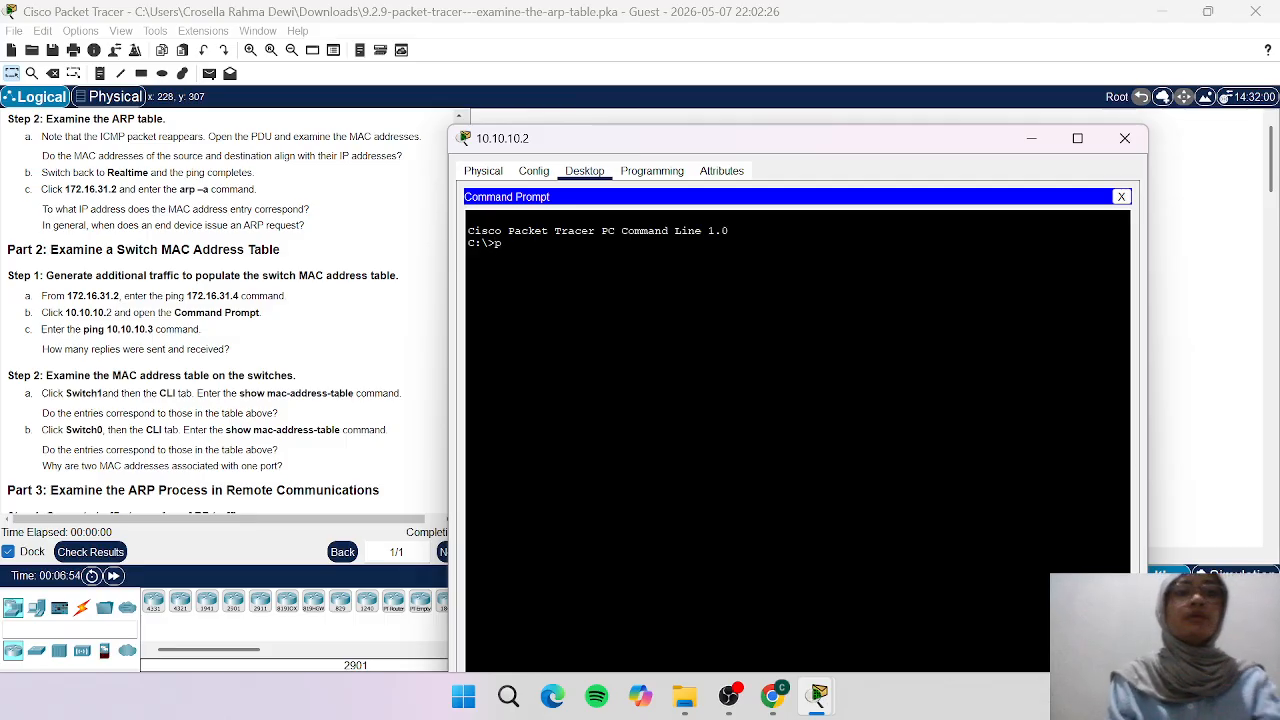
{"action": "type", "text": "ing 10"}
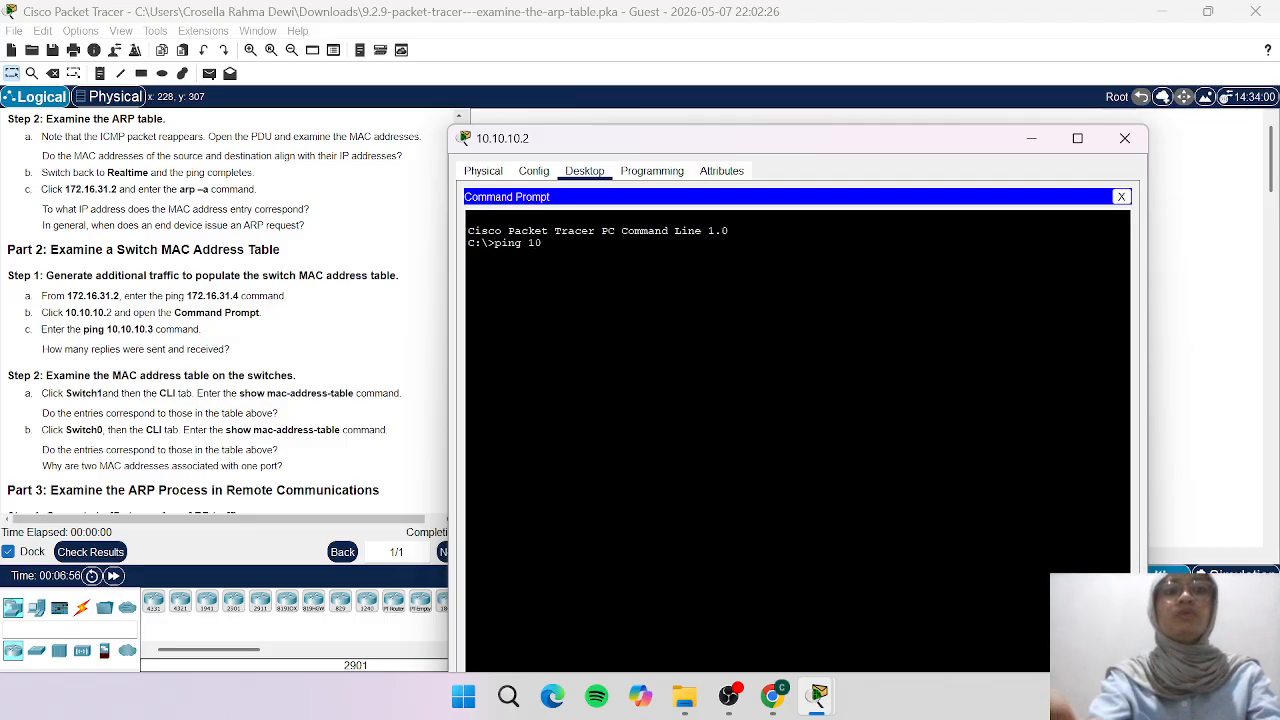
{"action": "type", "text": ".10.10.3"}
{"action": "key", "text": "Return"}
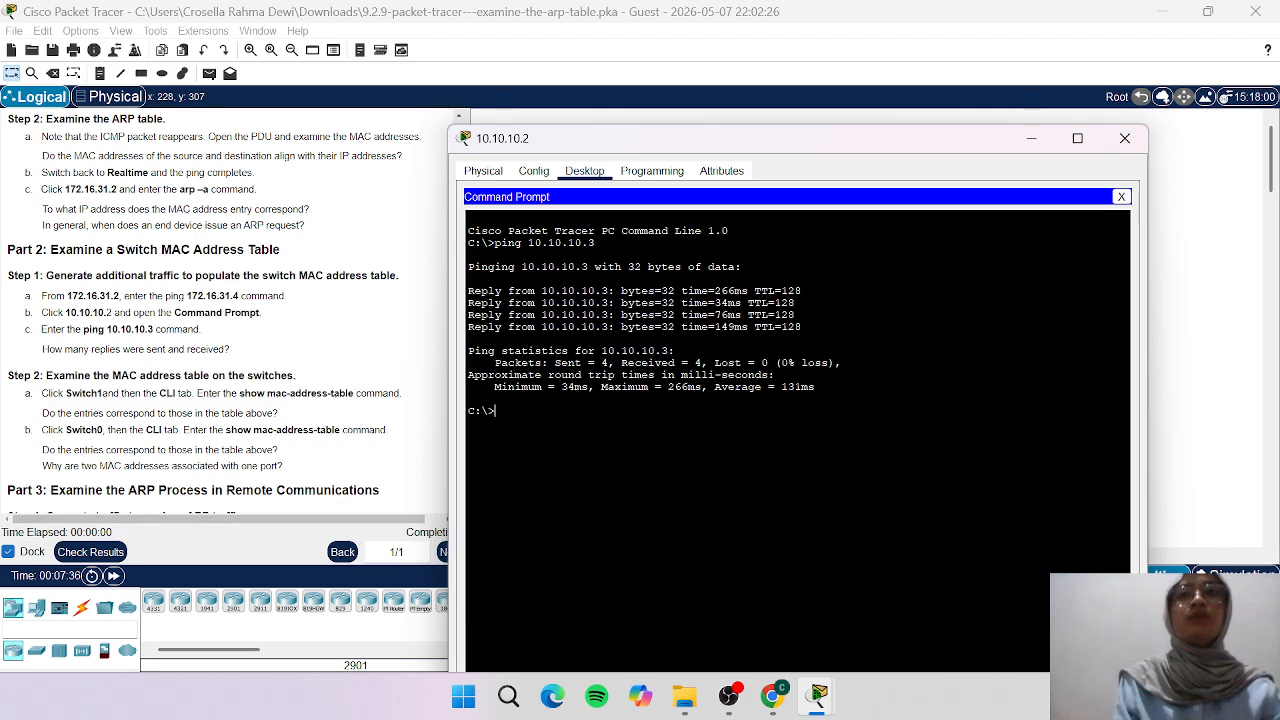
{"action": "scroll", "coordinate": [106, 444], "scroll_direction": "down", "scroll_amount": 1}
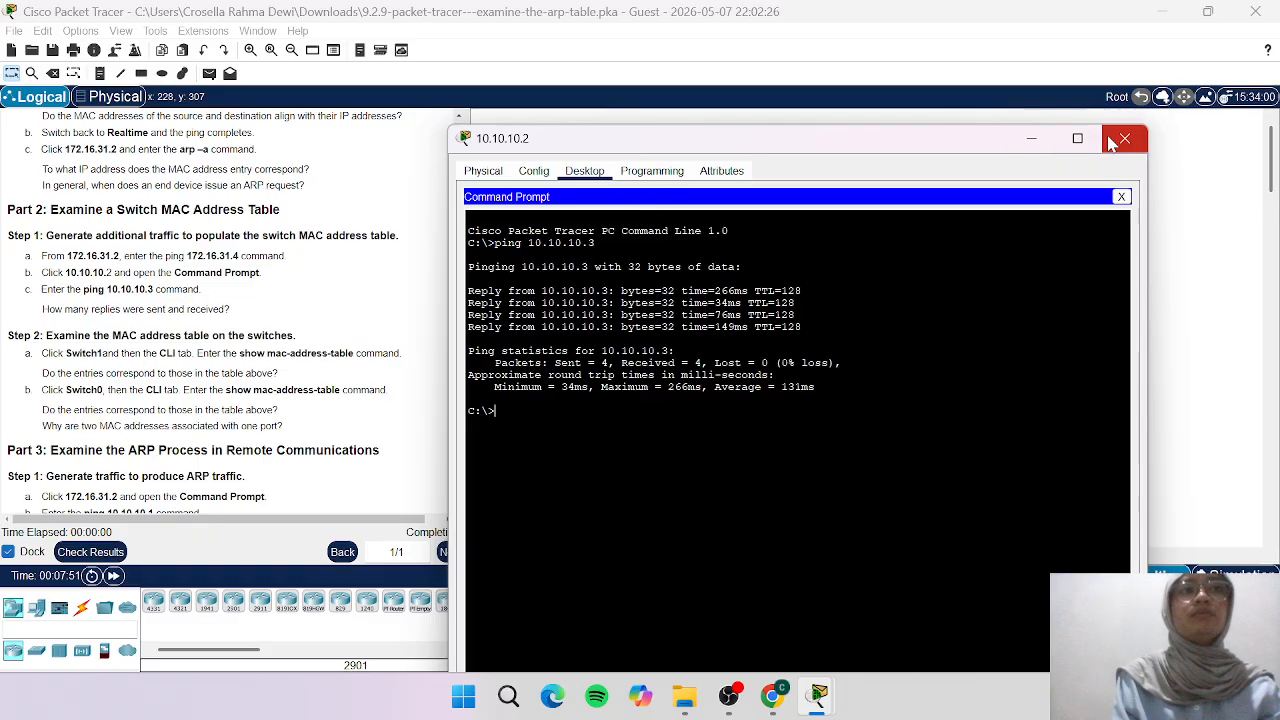
{"action": "left_click", "coordinate": [1031, 140]}
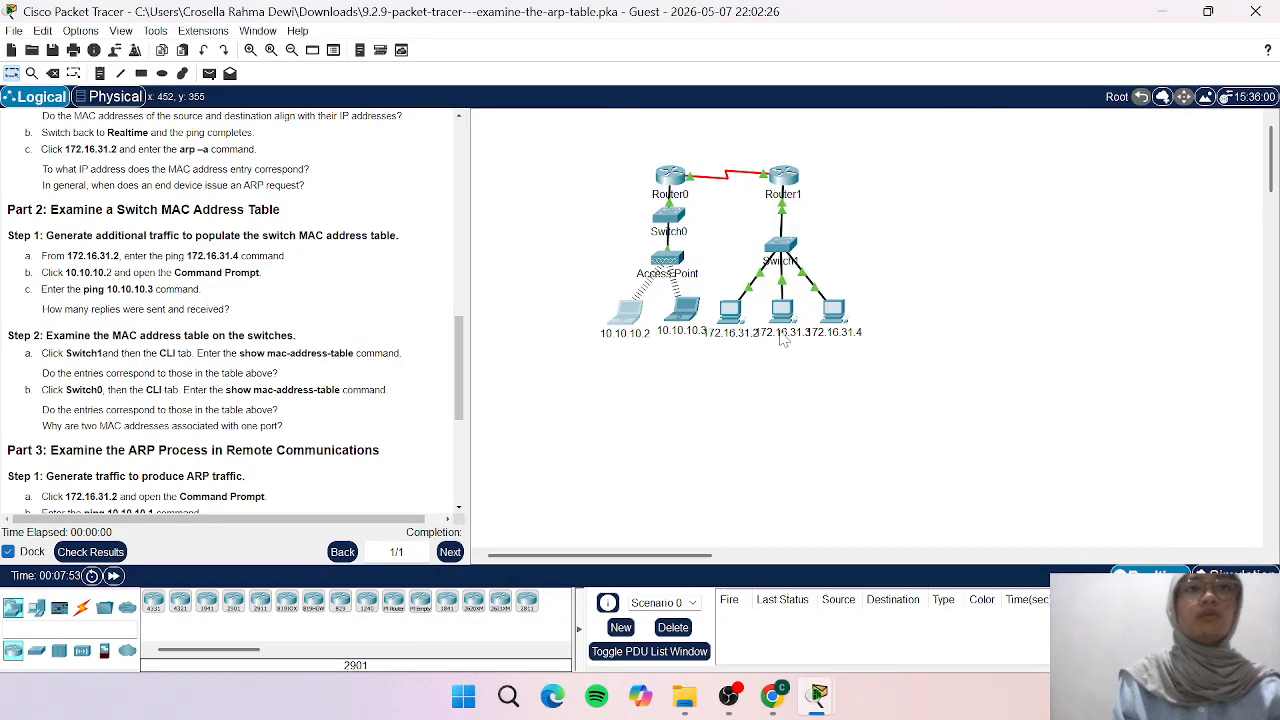
- Run show mac-address-table in Switch1's command line and compare the entries with the activity's addressing table
{"action": "left_click", "coordinate": [780, 247]}
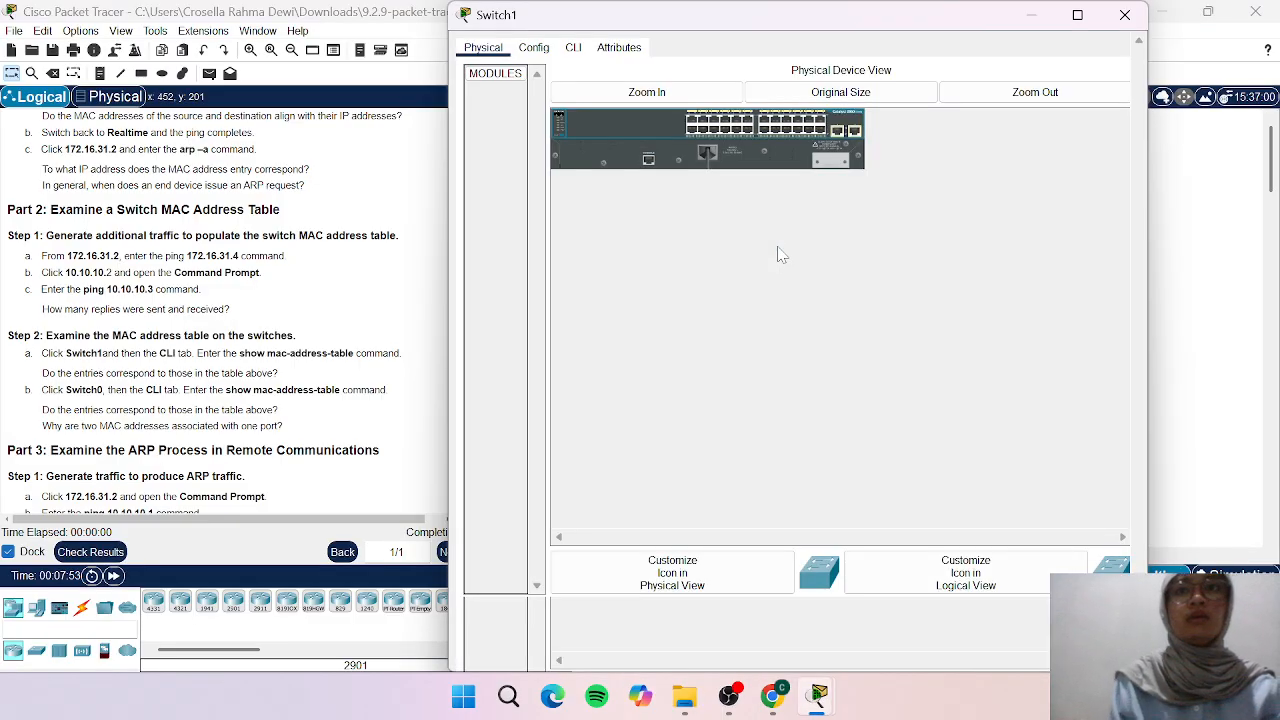
{"action": "left_click", "coordinate": [574, 50]}
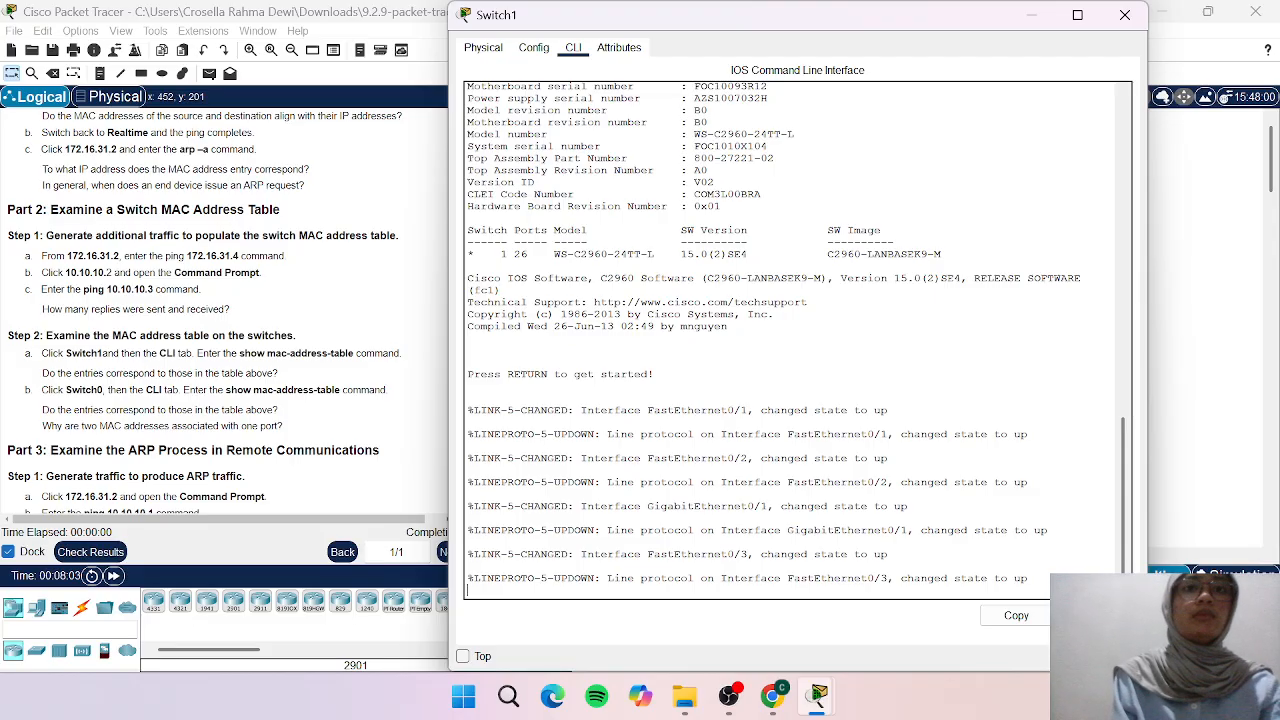
{"action": "key", "text": "Return"}
{"action": "key", "text": "Return"}
{"action": "key", "text": "Return"}
{"action": "key", "text": "Return"}
{"action": "key", "text": "Return"}
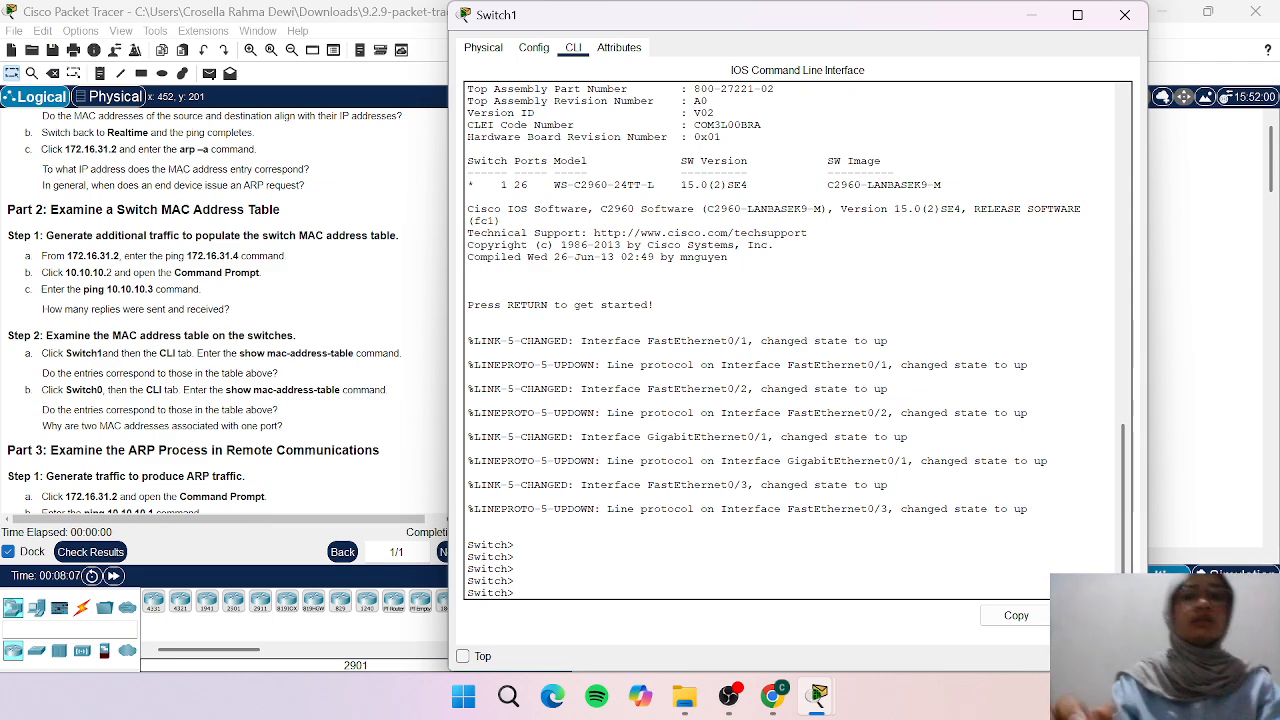
{"action": "type", "text": "show mac-address"}
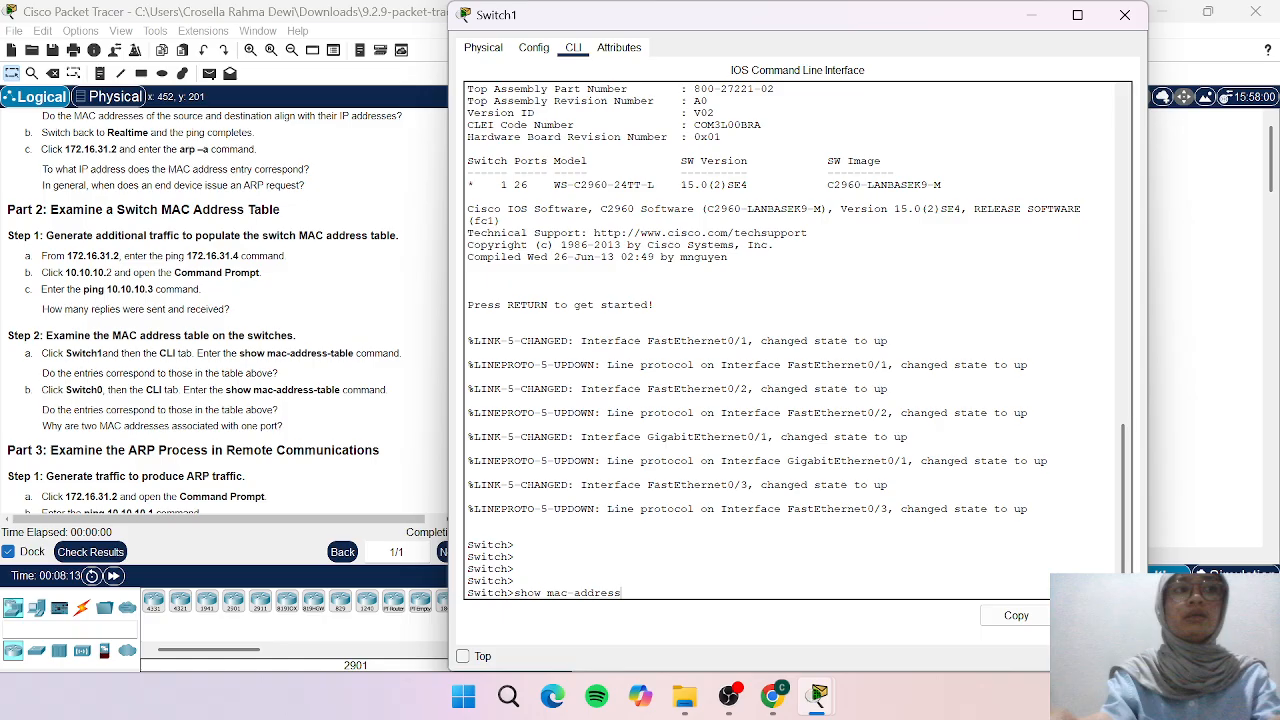
{"action": "type", "text": "-table"}
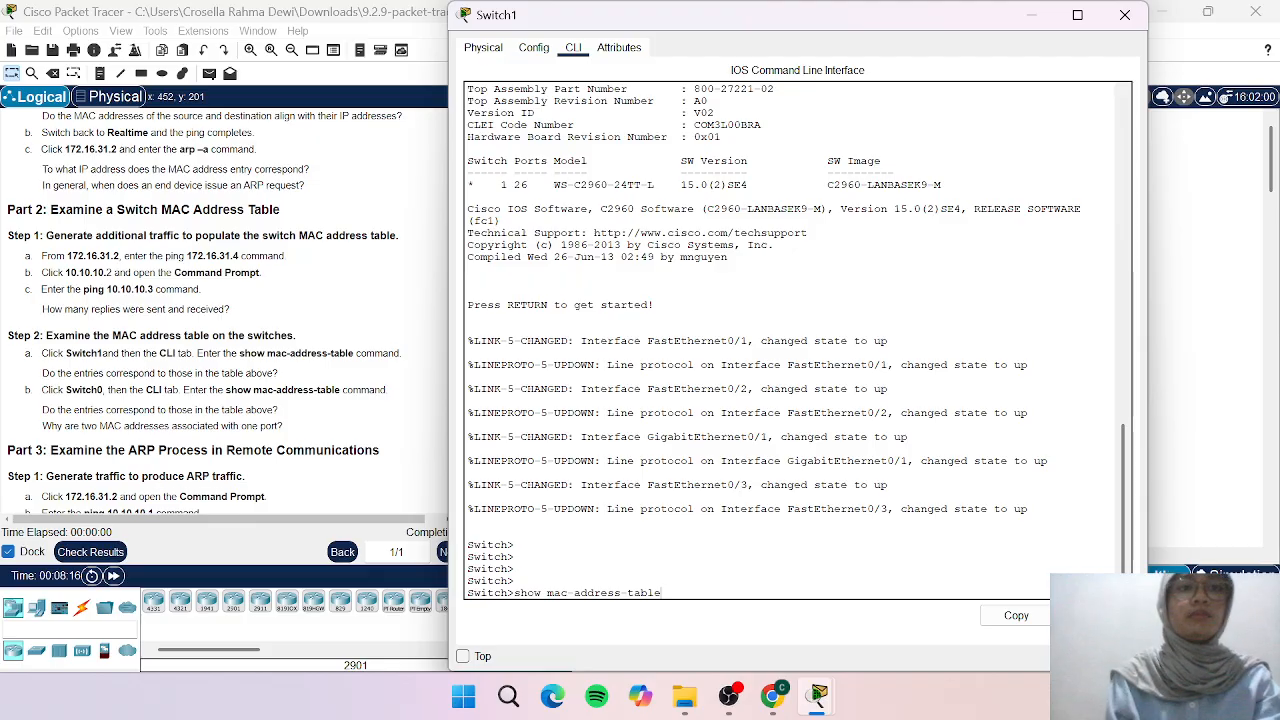
{"action": "key", "text": "Return"}
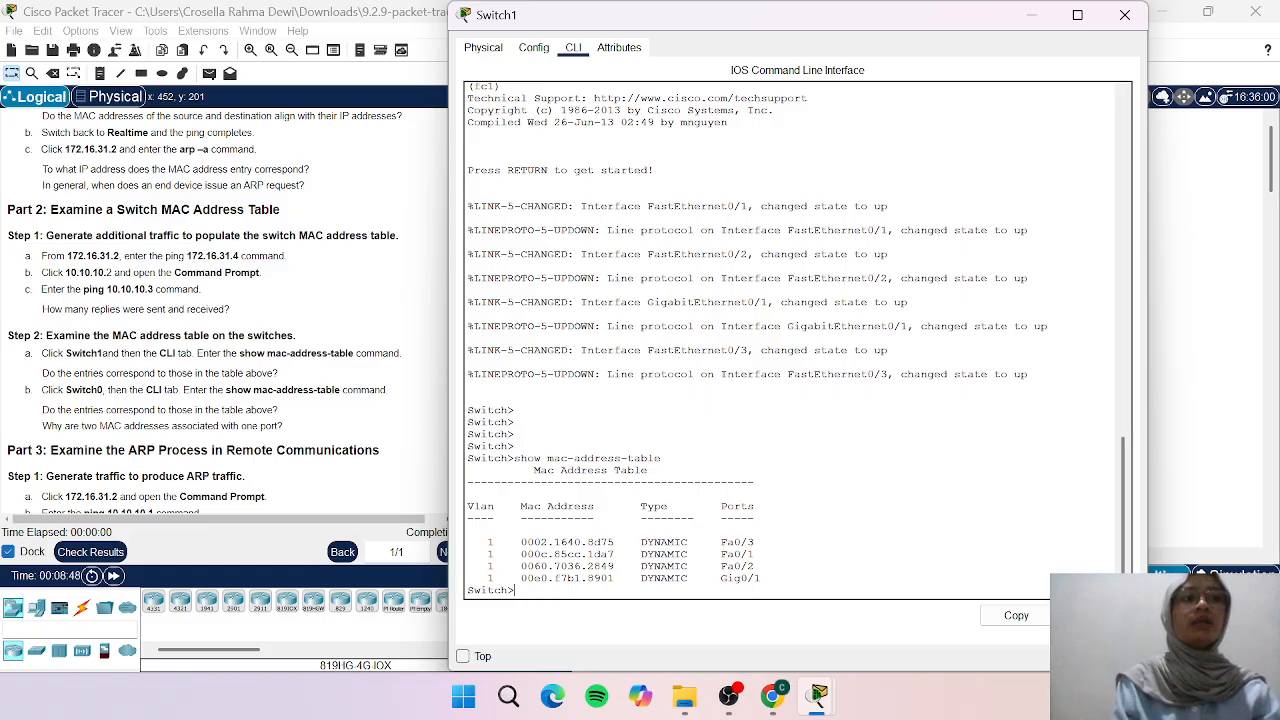
{"action": "scroll", "coordinate": [92, 485], "scroll_direction": "up", "scroll_amount": 10}
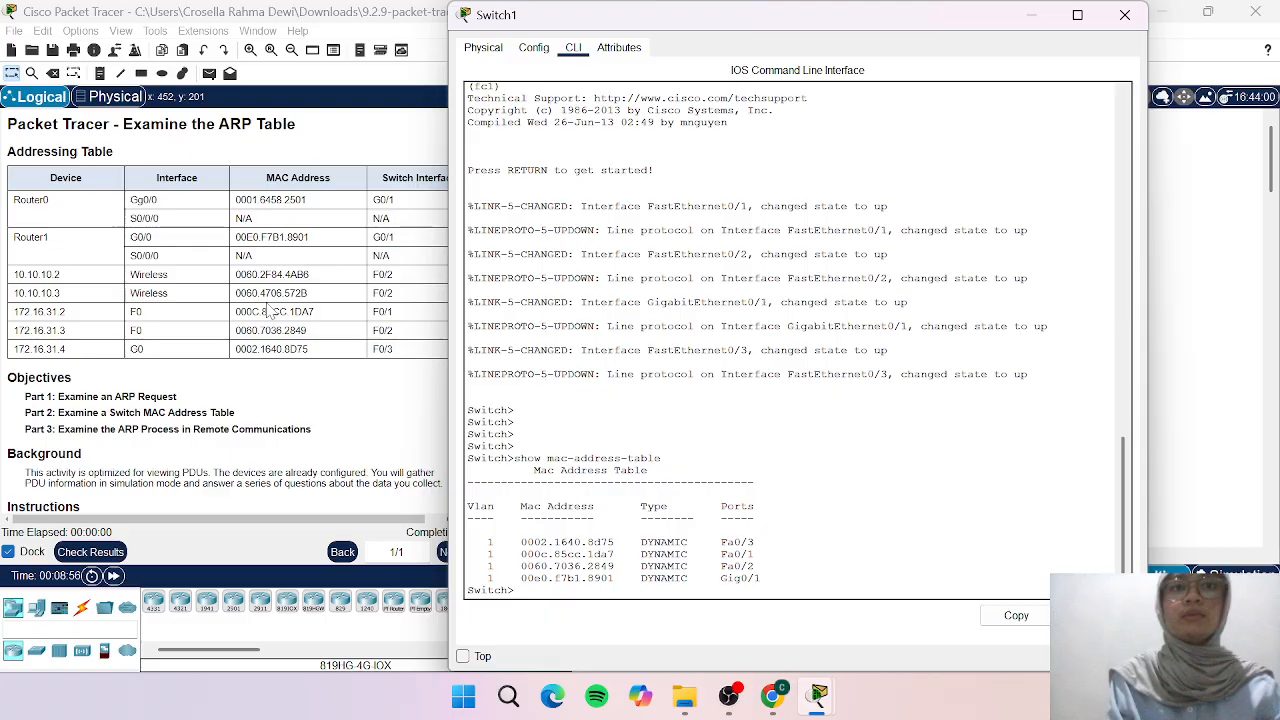
{"action": "scroll", "coordinate": [250, 400], "scroll_direction": "down", "scroll_amount": 10}
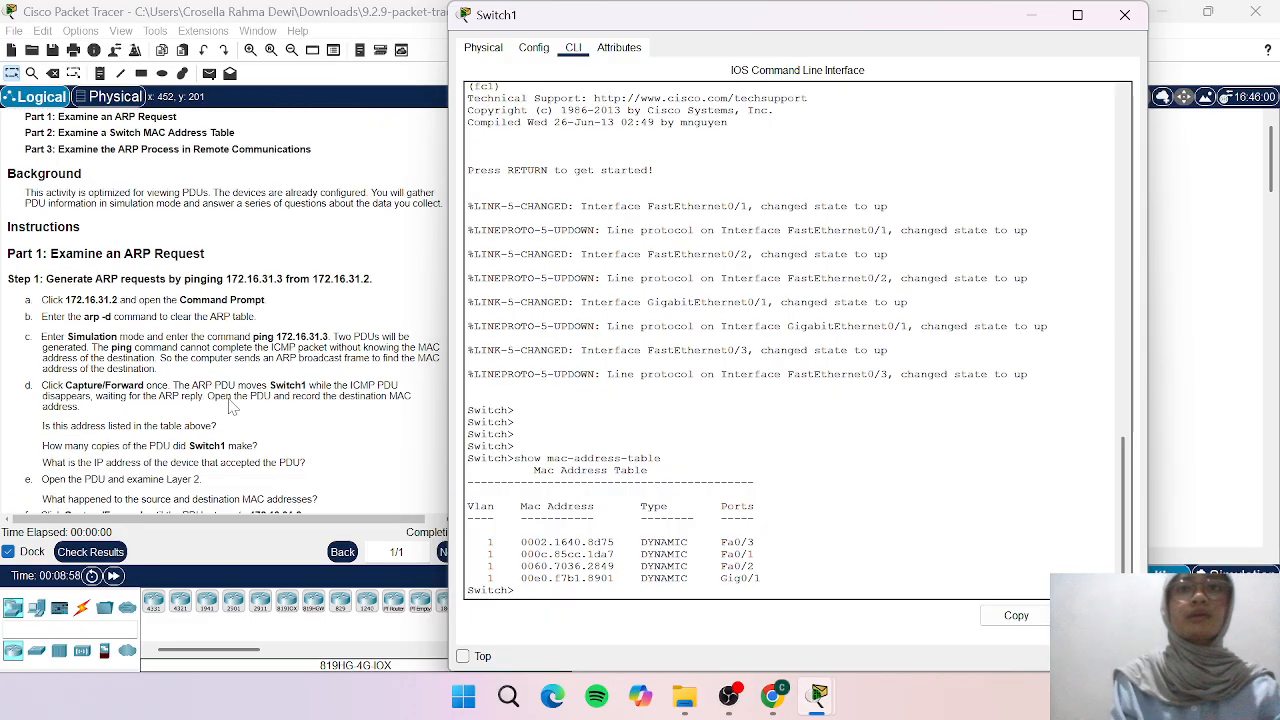
{"action": "scroll", "coordinate": [228, 408], "scroll_direction": "down", "scroll_amount": 10}
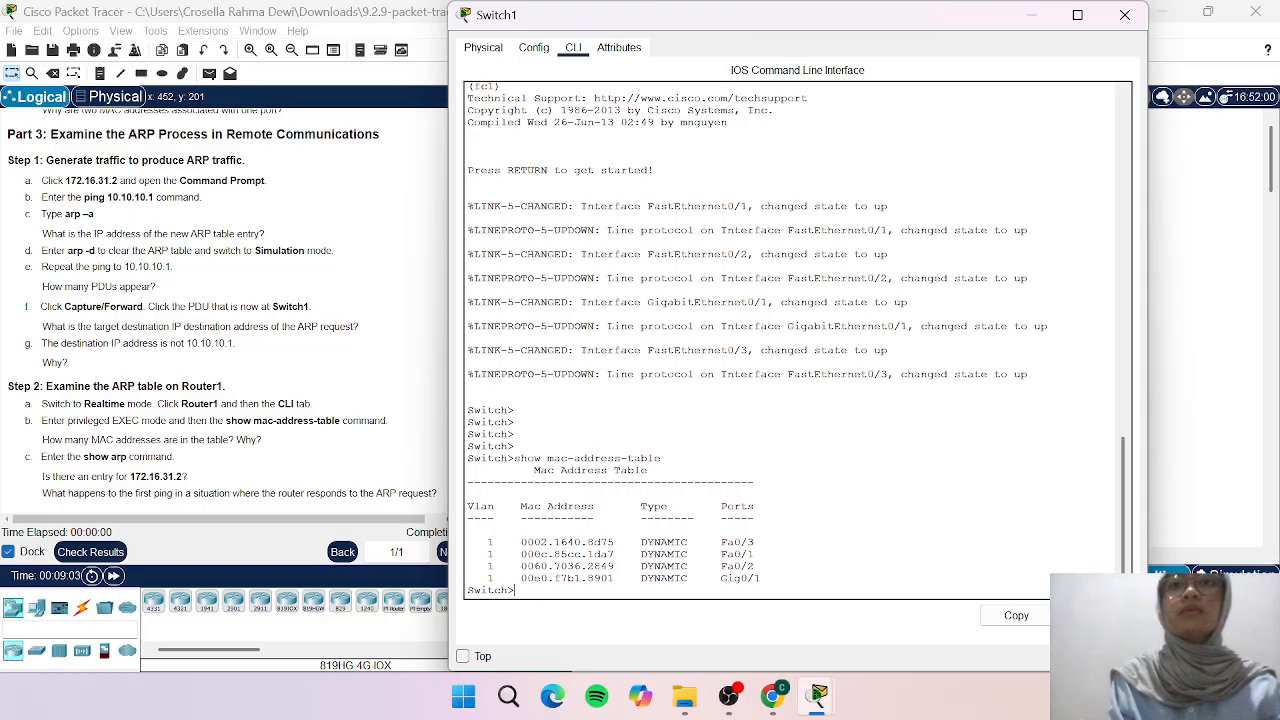
- Review the activity's addressing table and Part 1 to Part 3 instructions against Switch1's MAC address table
{"action": "scroll", "coordinate": [205, 310], "scroll_direction": "up", "scroll_amount": 10}
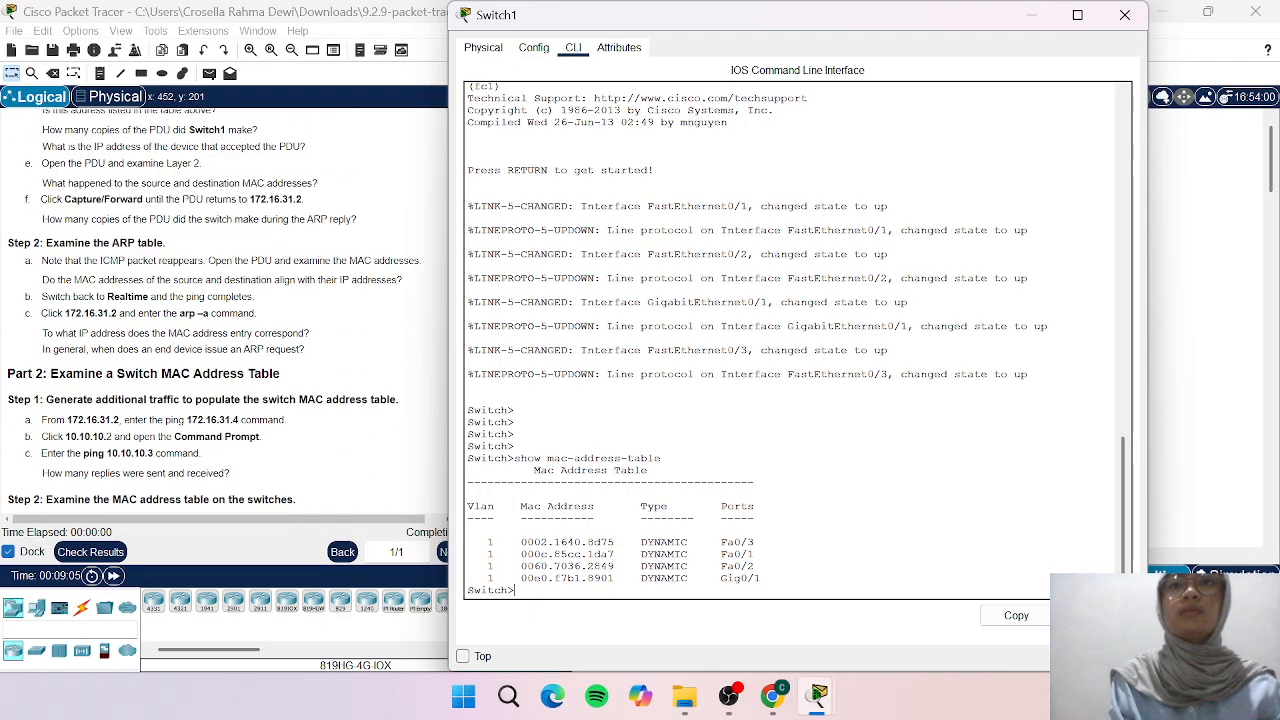
{"action": "scroll", "coordinate": [125, 390], "scroll_direction": "up", "scroll_amount": 7}
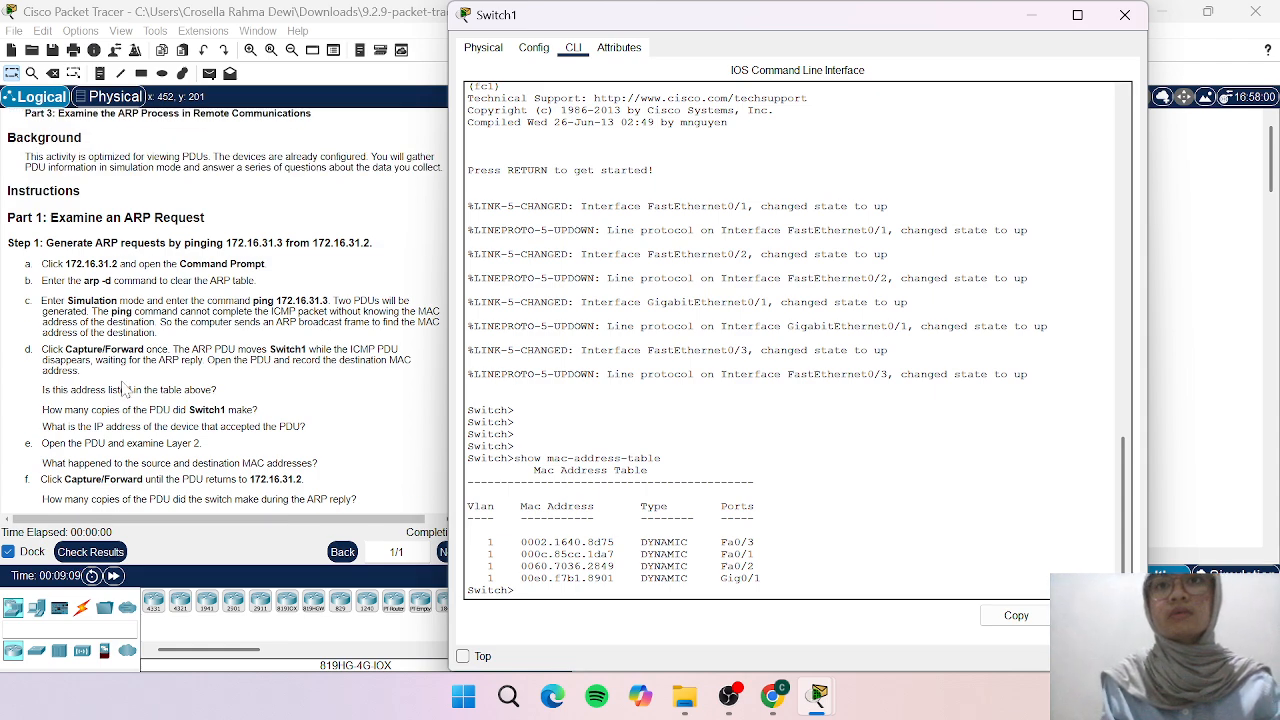
{"action": "scroll", "coordinate": [125, 390], "scroll_direction": "up", "scroll_amount": 3}
{"action": "scroll", "coordinate": [120, 388], "scroll_direction": "up", "scroll_amount": 3}
{"action": "scroll", "coordinate": [120, 388], "scroll_direction": "down", "scroll_amount": 12}
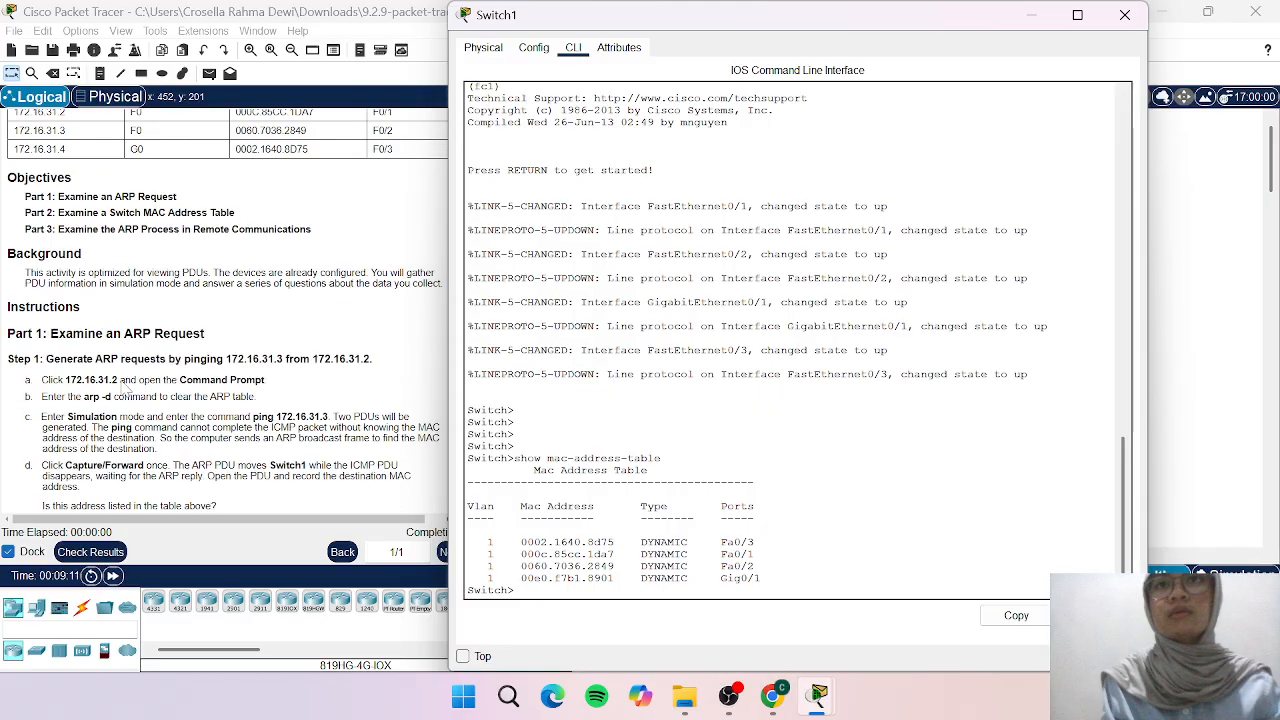
{"action": "scroll", "coordinate": [120, 388], "scroll_direction": "down", "scroll_amount": 8}
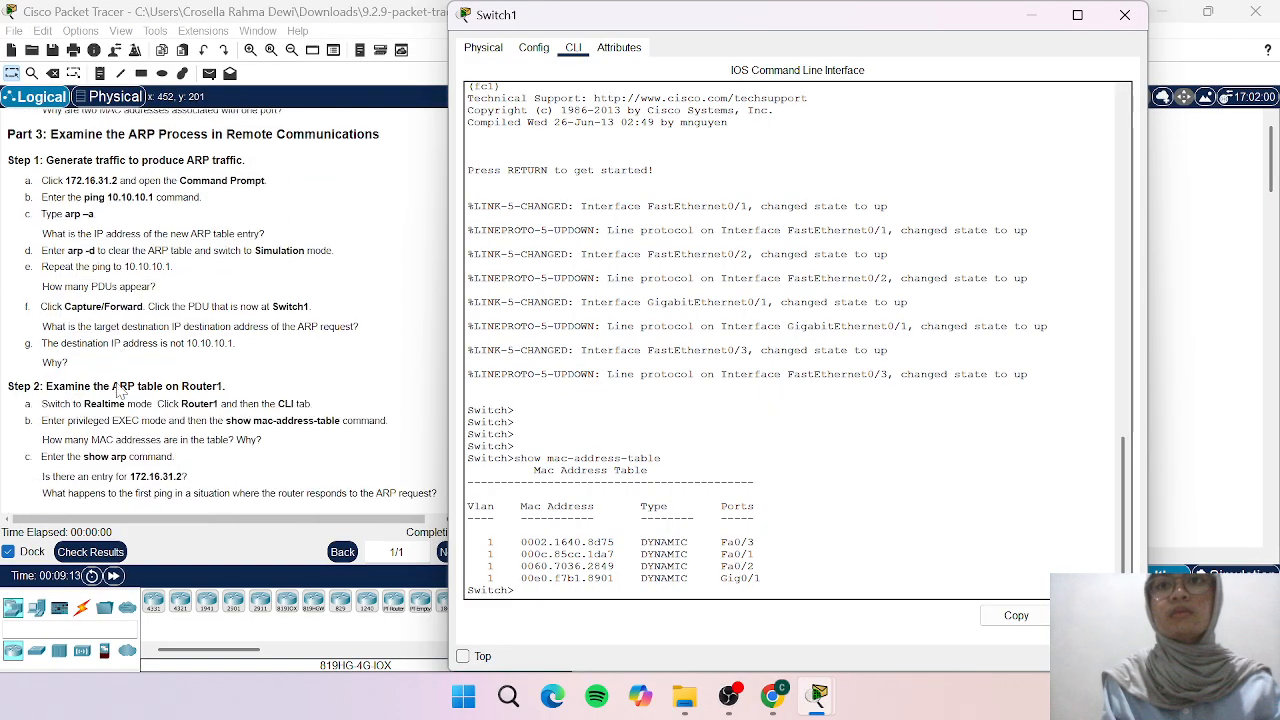
{"action": "scroll", "coordinate": [120, 388], "scroll_direction": "up", "scroll_amount": 1}
{"action": "scroll", "coordinate": [120, 388], "scroll_direction": "up", "scroll_amount": 4}
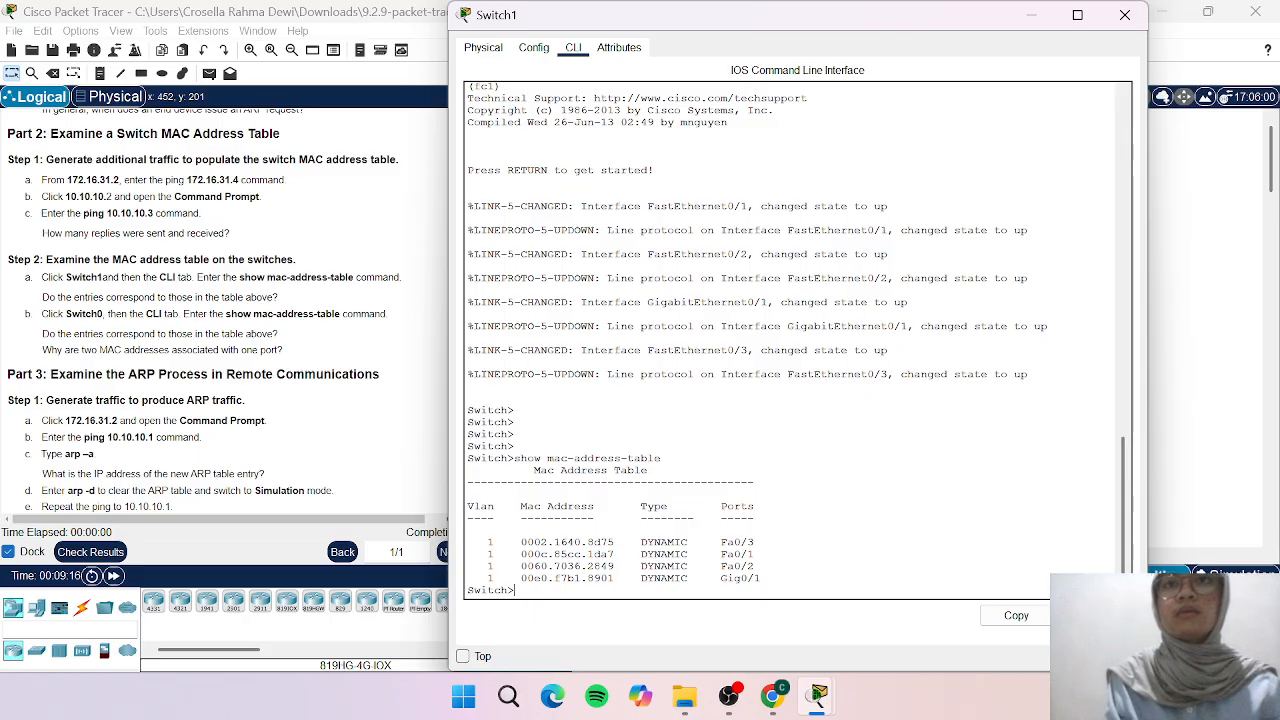
{"action": "scroll", "coordinate": [205, 340], "scroll_direction": "up", "scroll_amount": 4}
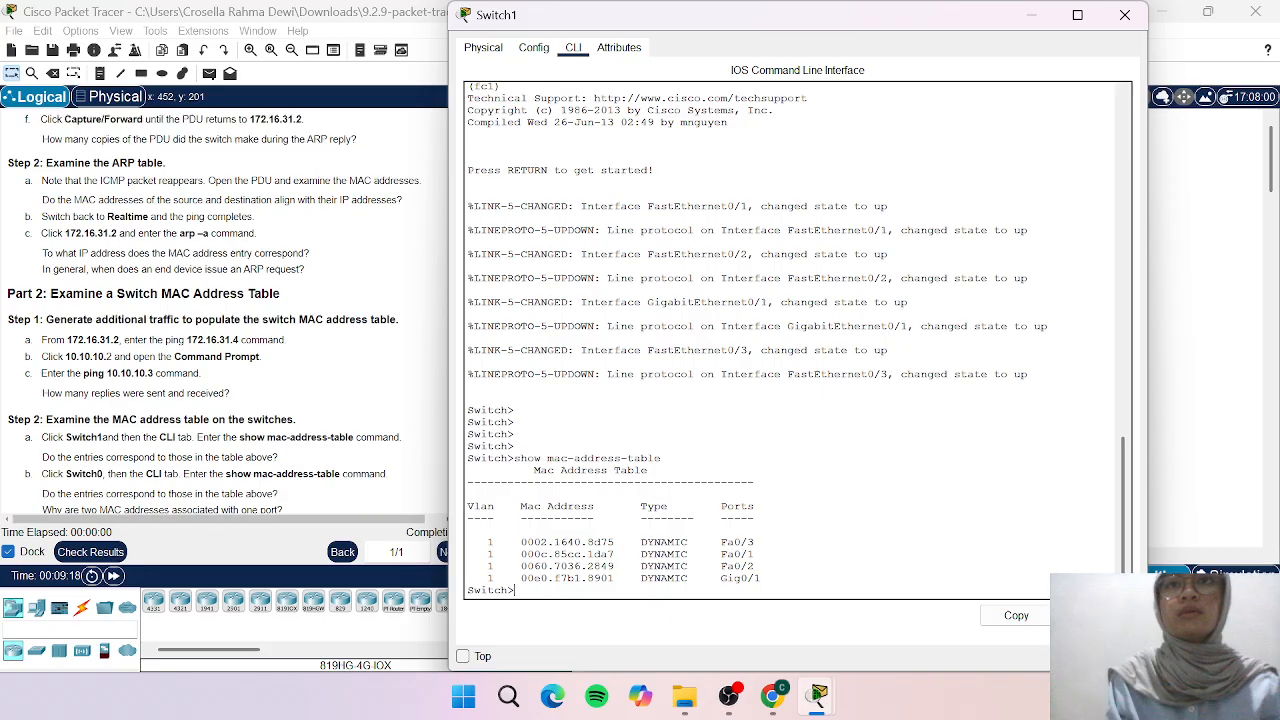
{"action": "scroll", "coordinate": [215, 344], "scroll_direction": "up", "scroll_amount": 1}
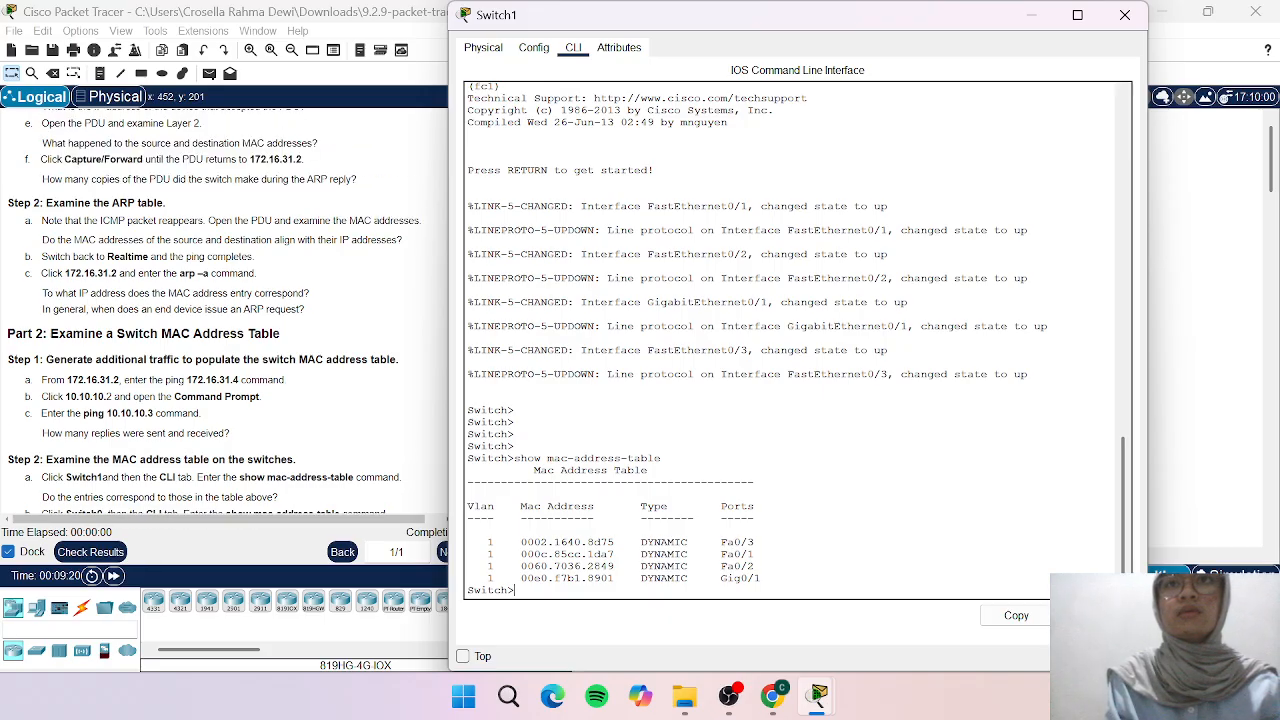
{"action": "scroll", "coordinate": [215, 320], "scroll_direction": "up", "scroll_amount": 2}
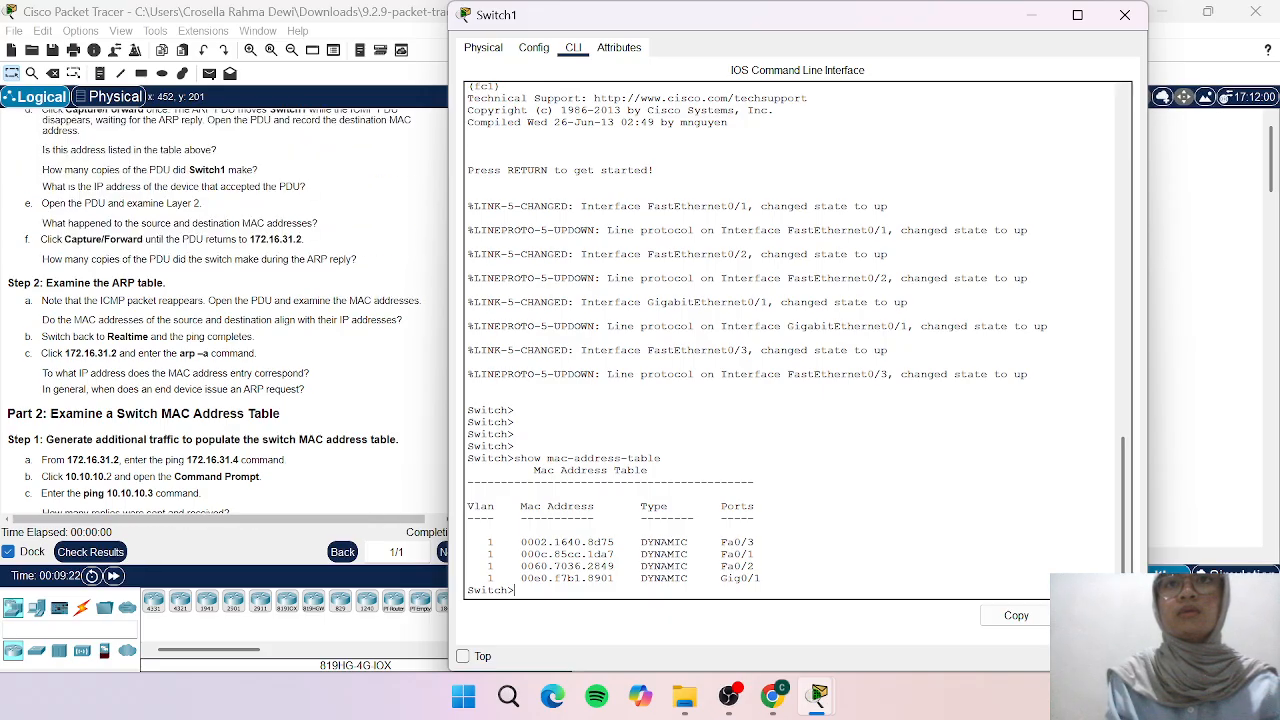
{"action": "scroll", "coordinate": [224, 311], "scroll_direction": "up", "scroll_amount": 1}
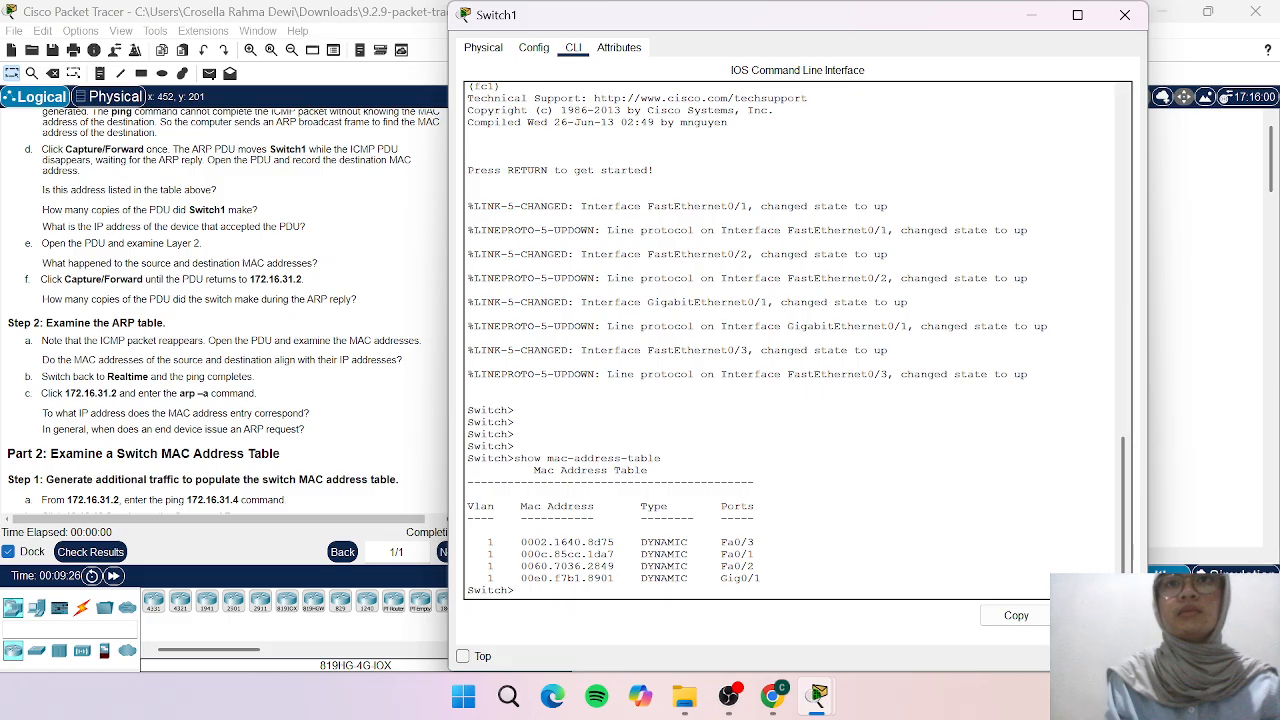
{"action": "scroll", "coordinate": [224, 311], "scroll_direction": "up", "scroll_amount": 3}
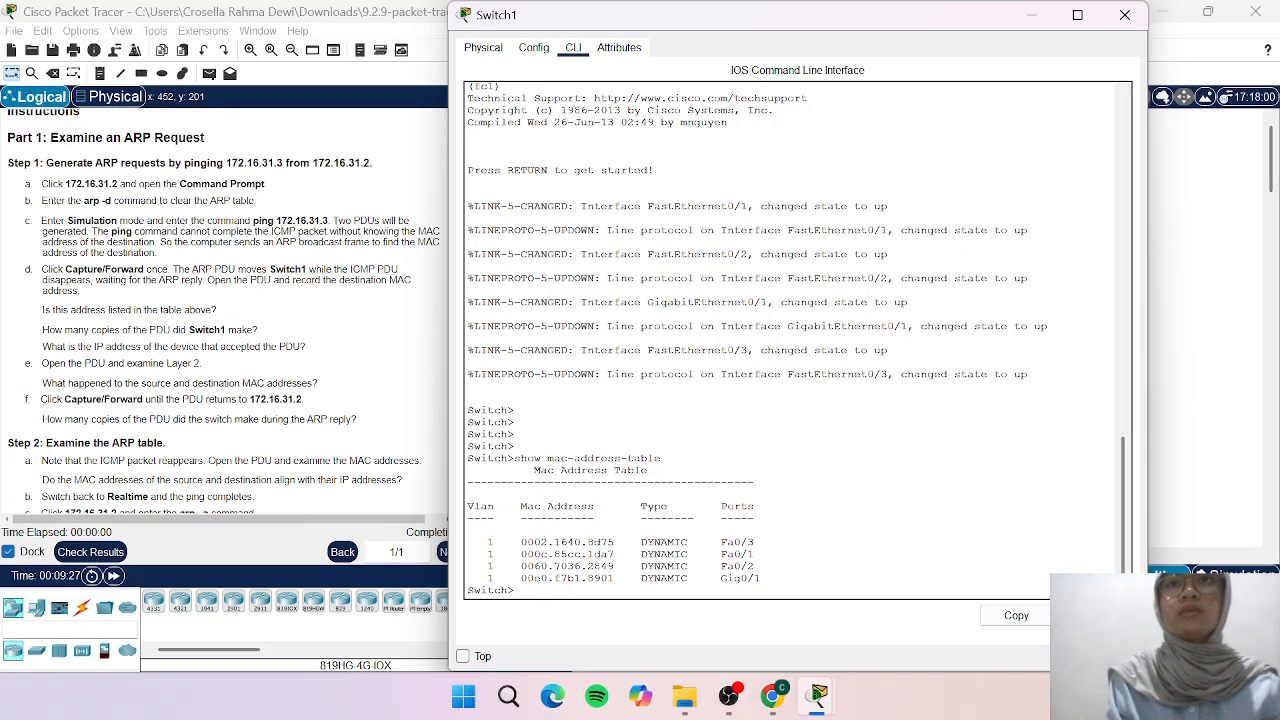
{"action": "scroll", "coordinate": [90, 452], "scroll_direction": "down", "scroll_amount": 8}
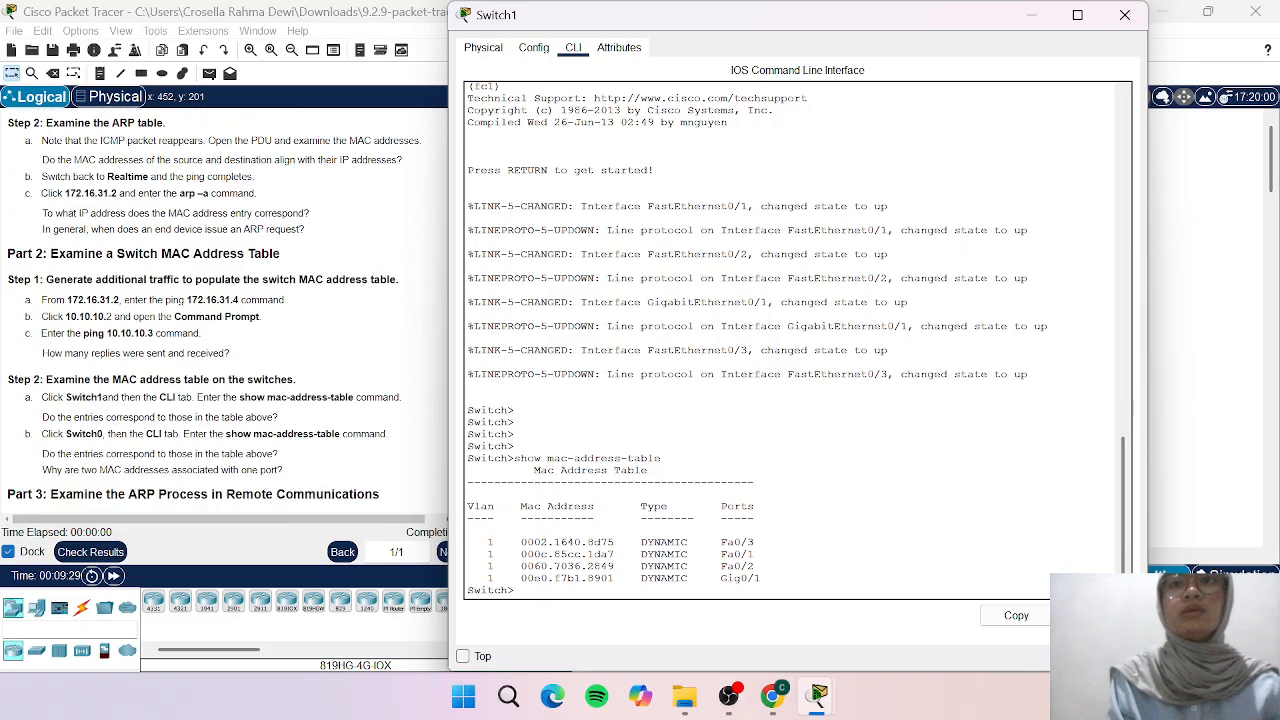
{"action": "scroll", "coordinate": [88, 452], "scroll_direction": "down", "scroll_amount": 1}
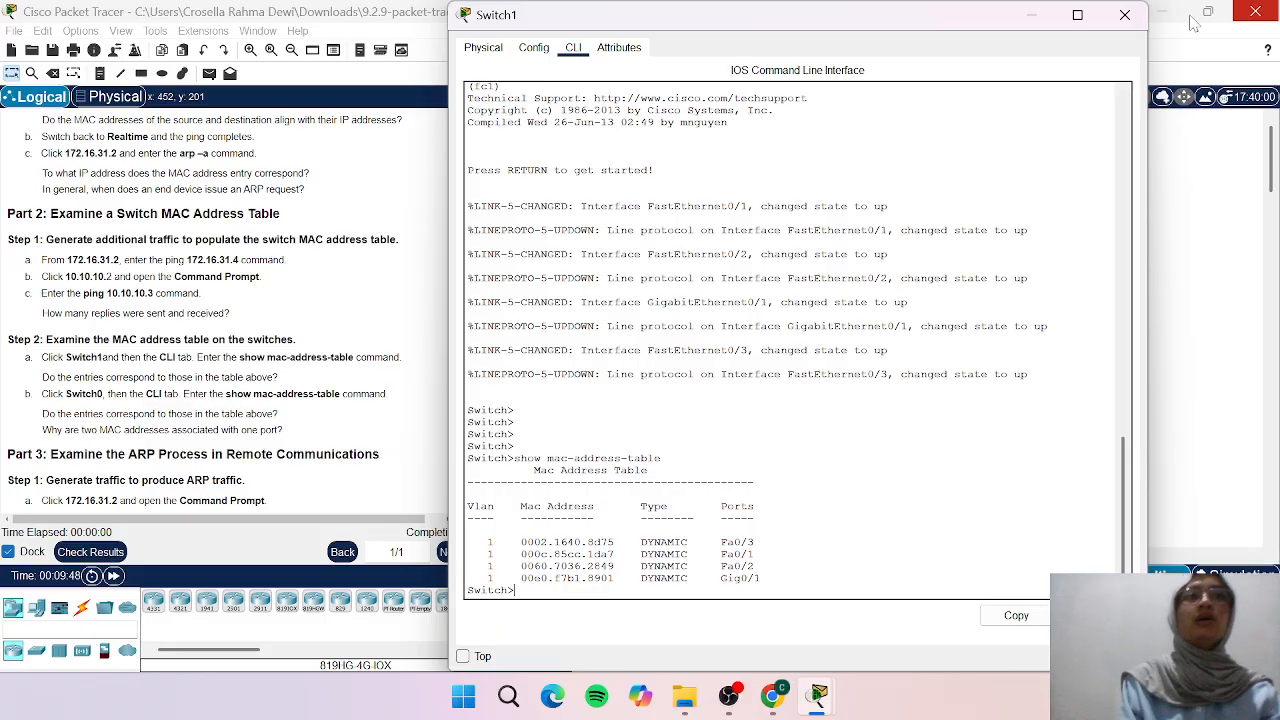
- Minimize Switch1's window, run show mac-address-table in Switch0's command line to examine its entries, and minimize Switch0's window
{"action": "double_click", "coordinate": [1032, 14]}
{"action": "left_click", "coordinate": [1068, 113]}
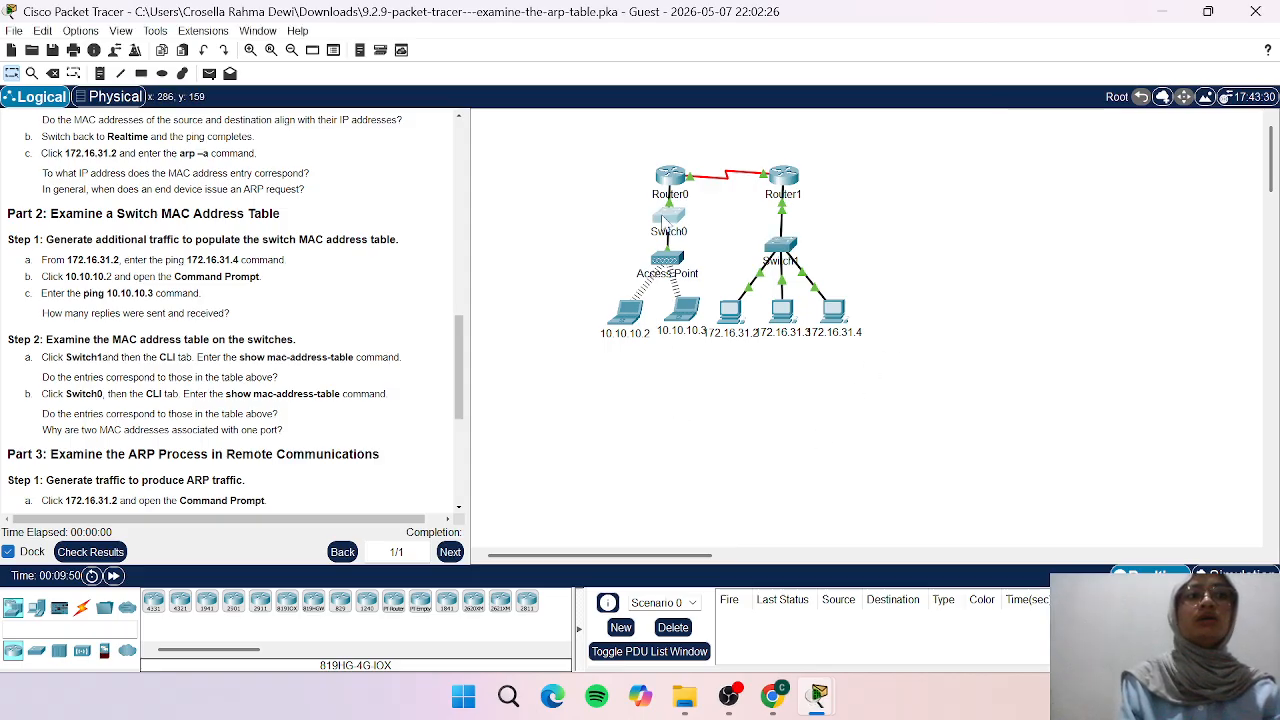
{"action": "left_click", "coordinate": [664, 220]}
{"action": "left_click", "coordinate": [573, 47]}
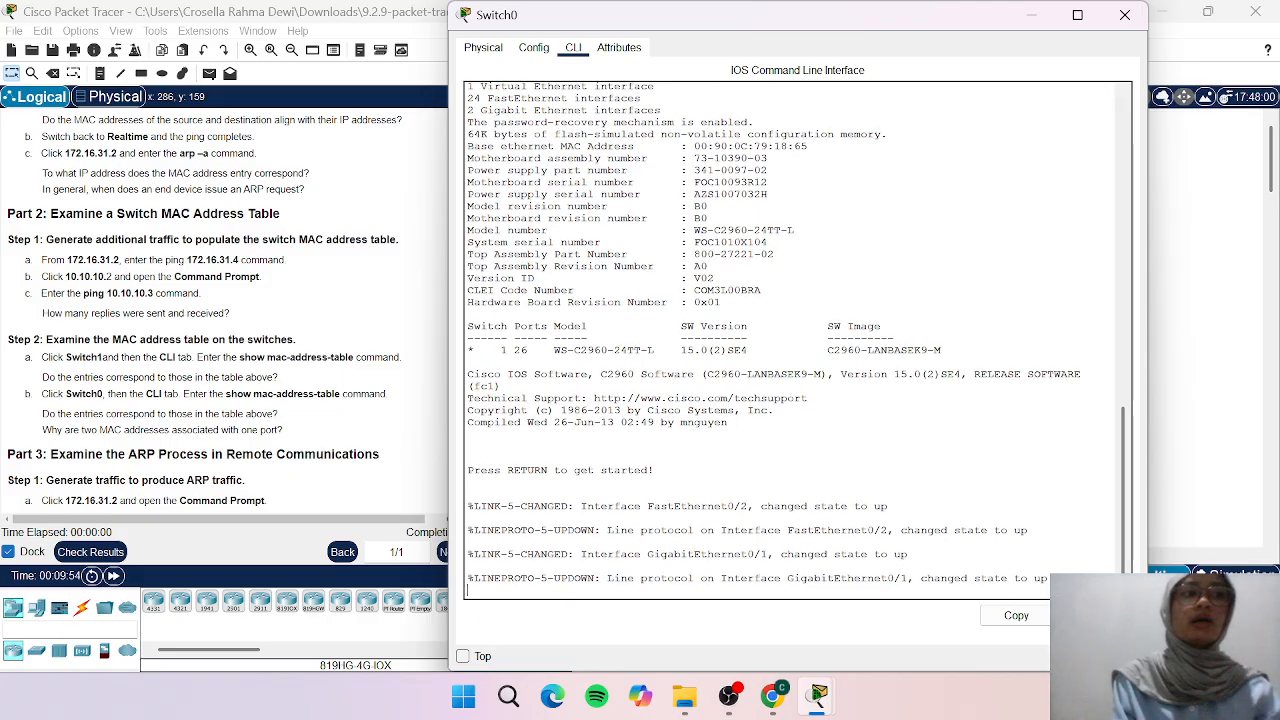
{"action": "key", "text": "Return"}
{"action": "key", "text": "Return"}
{"action": "type", "text": "show m"}
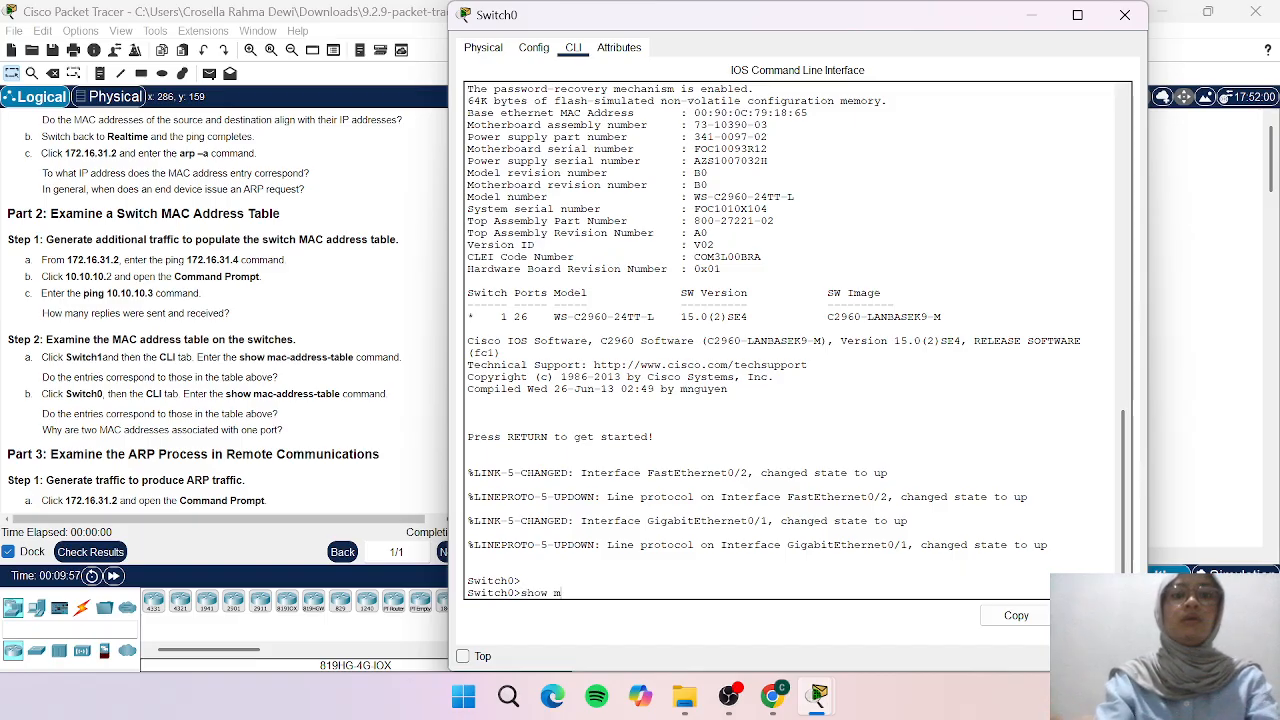
{"action": "type", "text": "ac-address"}
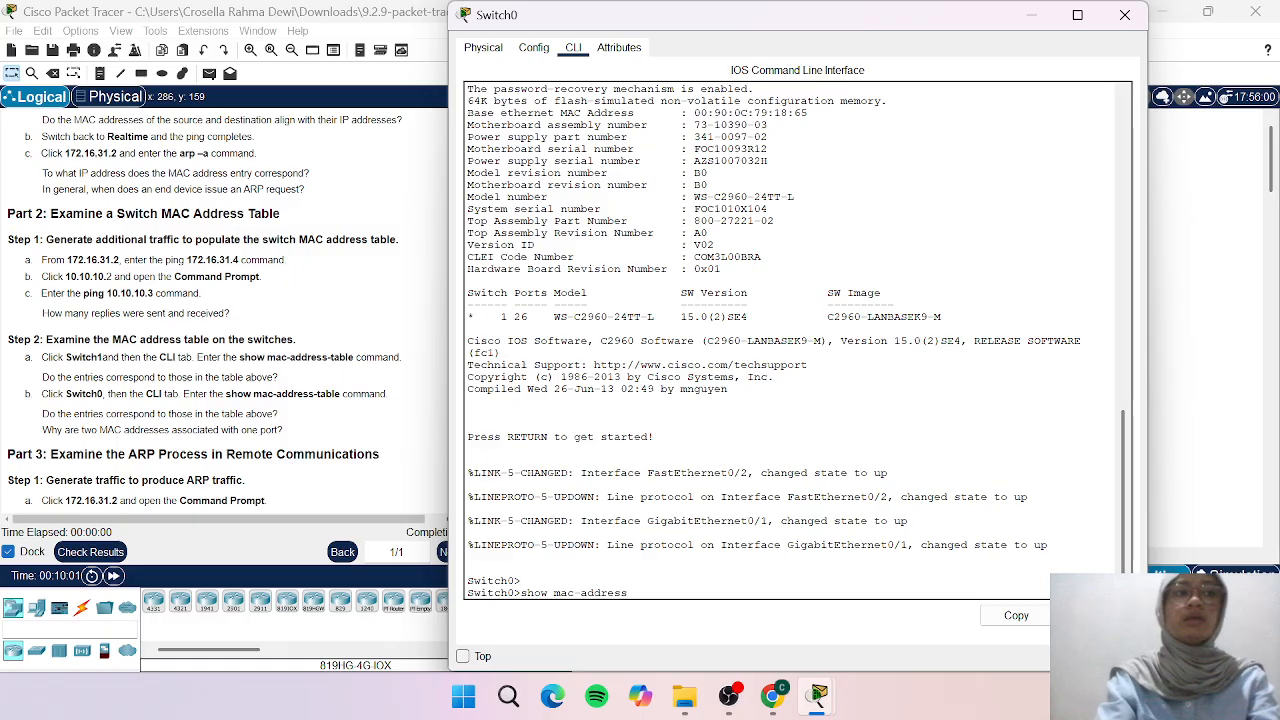
{"action": "type", "text": "-table"}
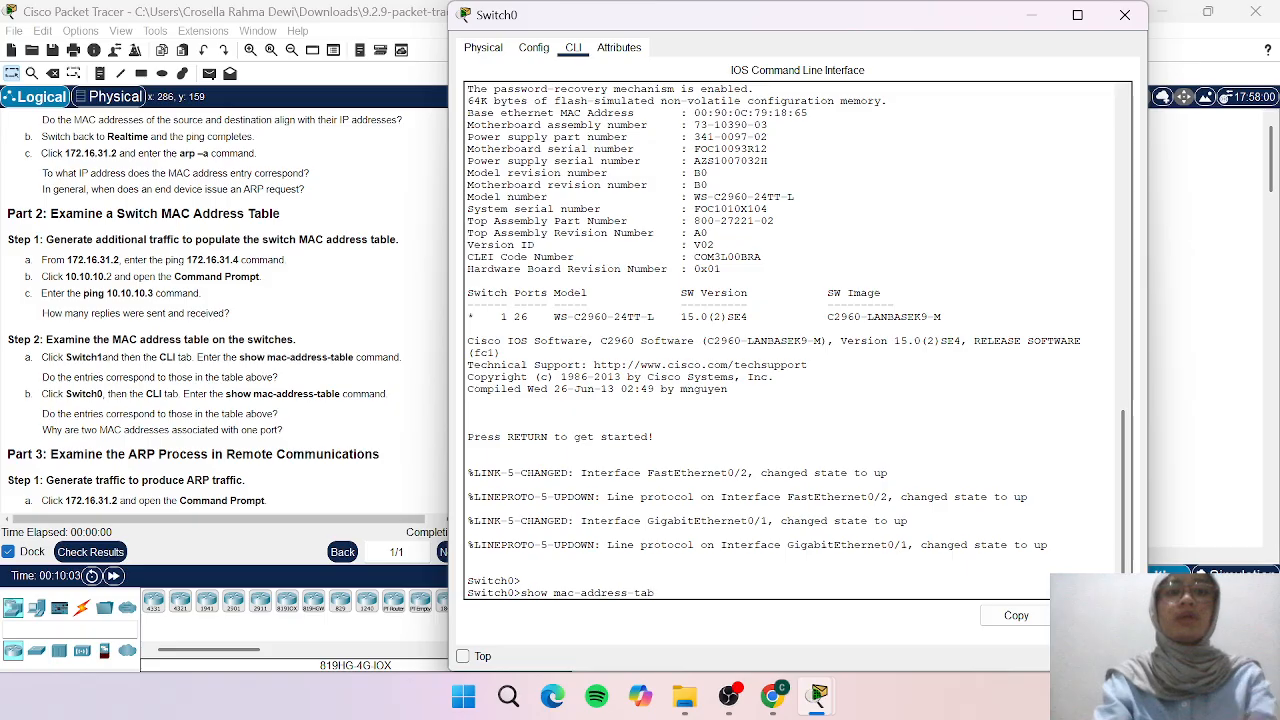
{"action": "key", "text": "Return"}
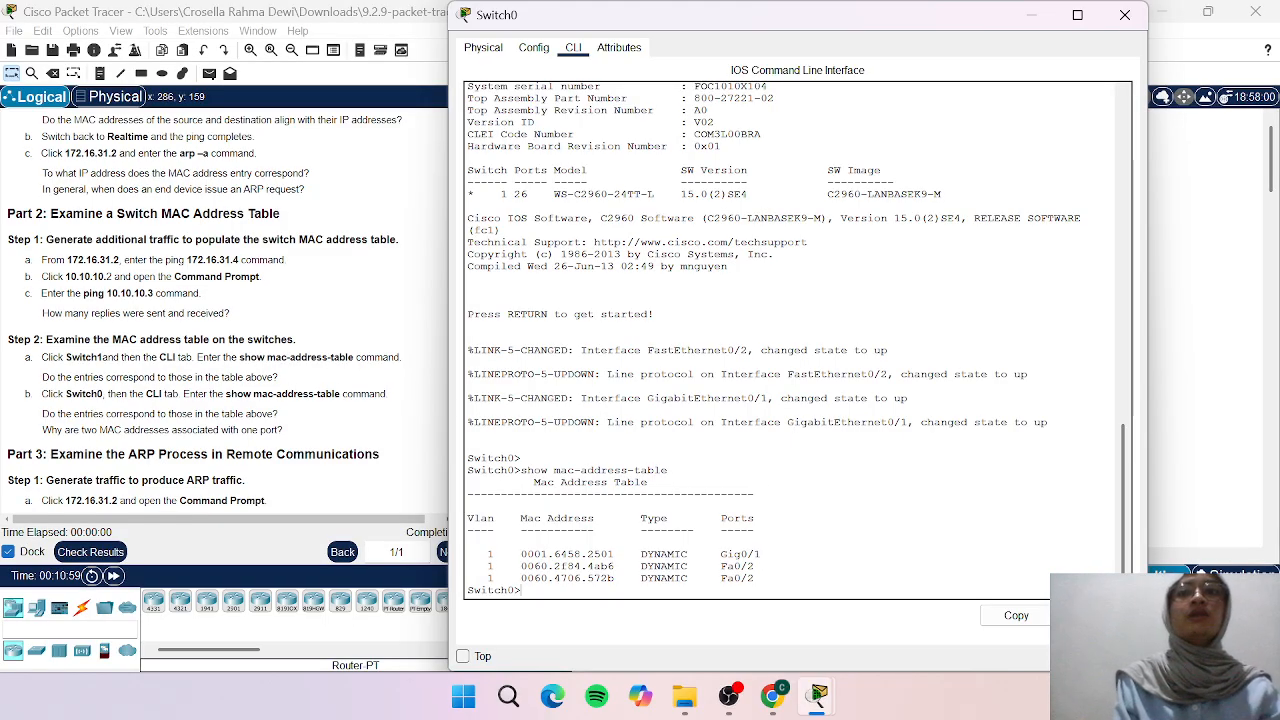
{"action": "scroll", "coordinate": [205, 310], "scroll_direction": "down", "scroll_amount": 5}
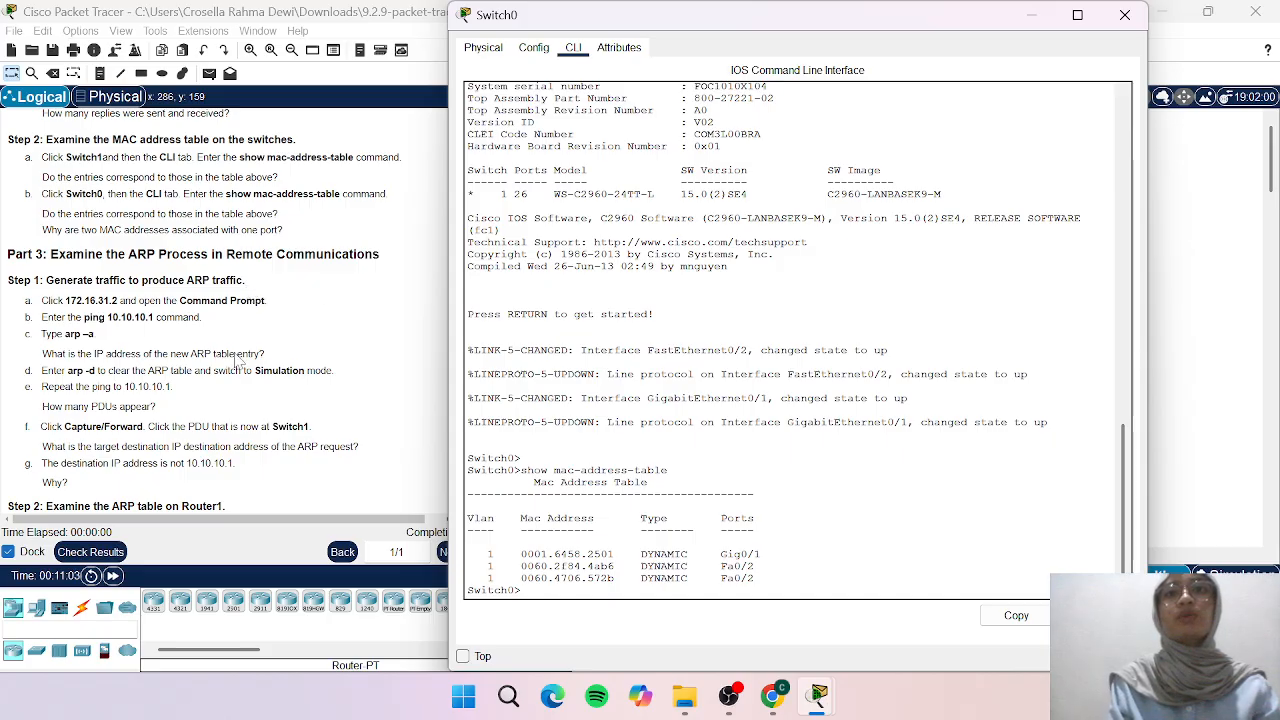
{"action": "scroll", "coordinate": [30, 316], "scroll_direction": "down", "scroll_amount": 1}
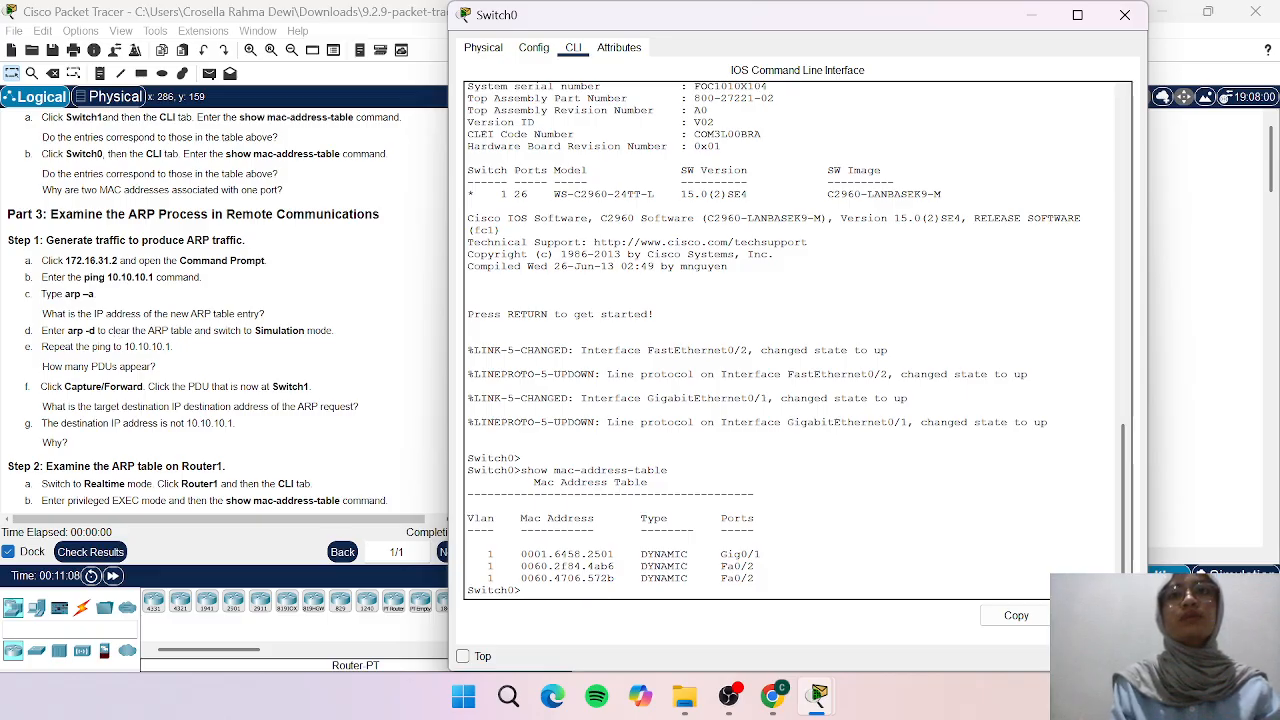
{"action": "left_click", "coordinate": [1029, 18]}
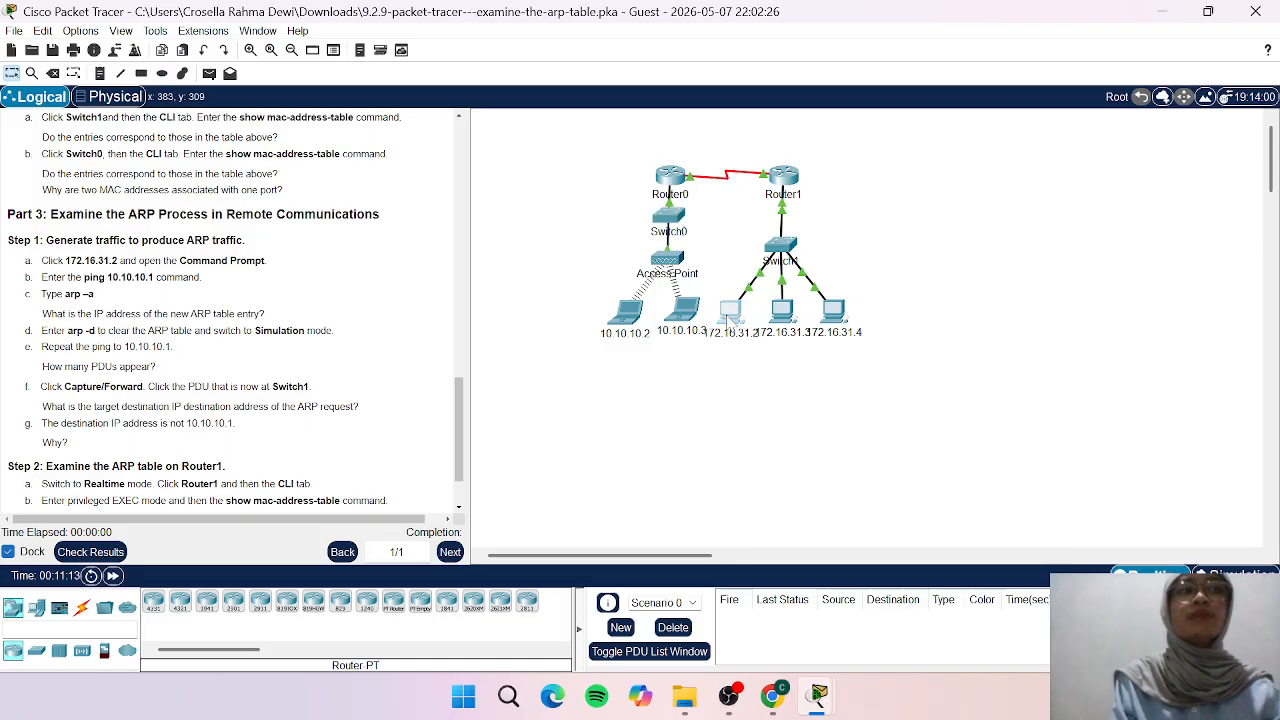
- Run ping 10.10.10.1 and arp -a in the command prompt of 172.16.31.2 to examine the new ARP entry
{"action": "left_click", "coordinate": [729, 313]}
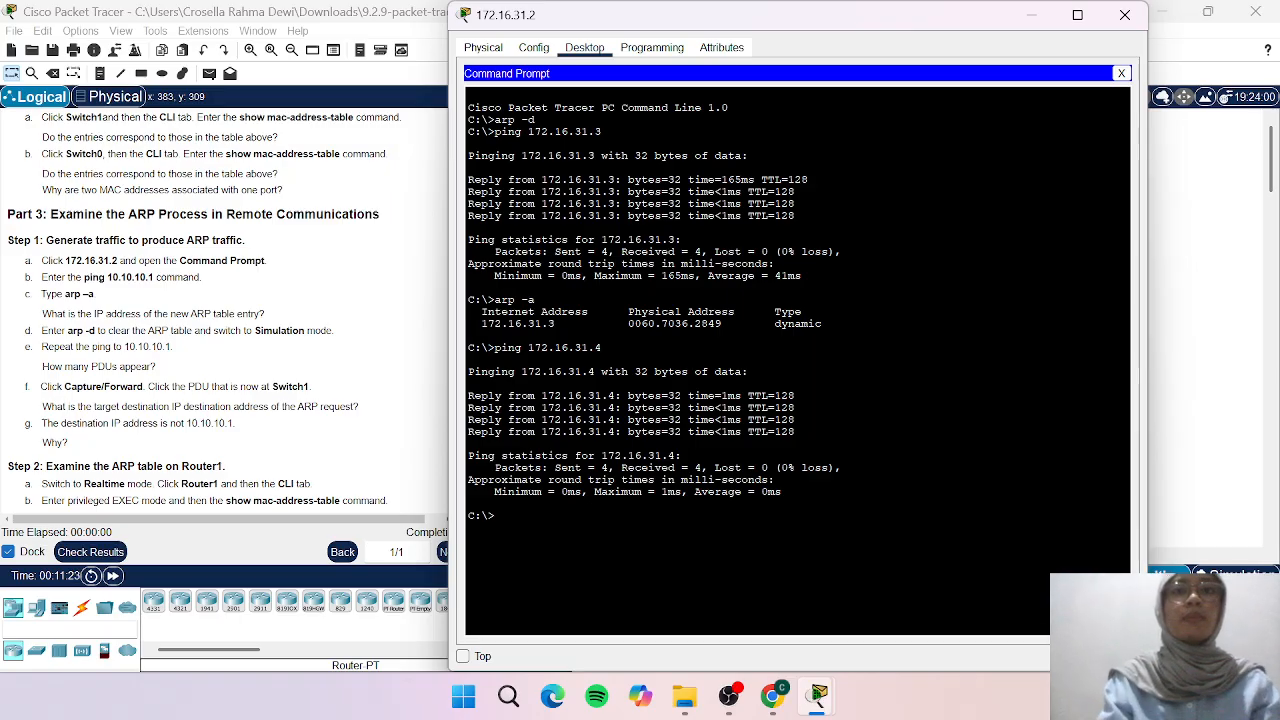
{"action": "type", "text": "ping"}
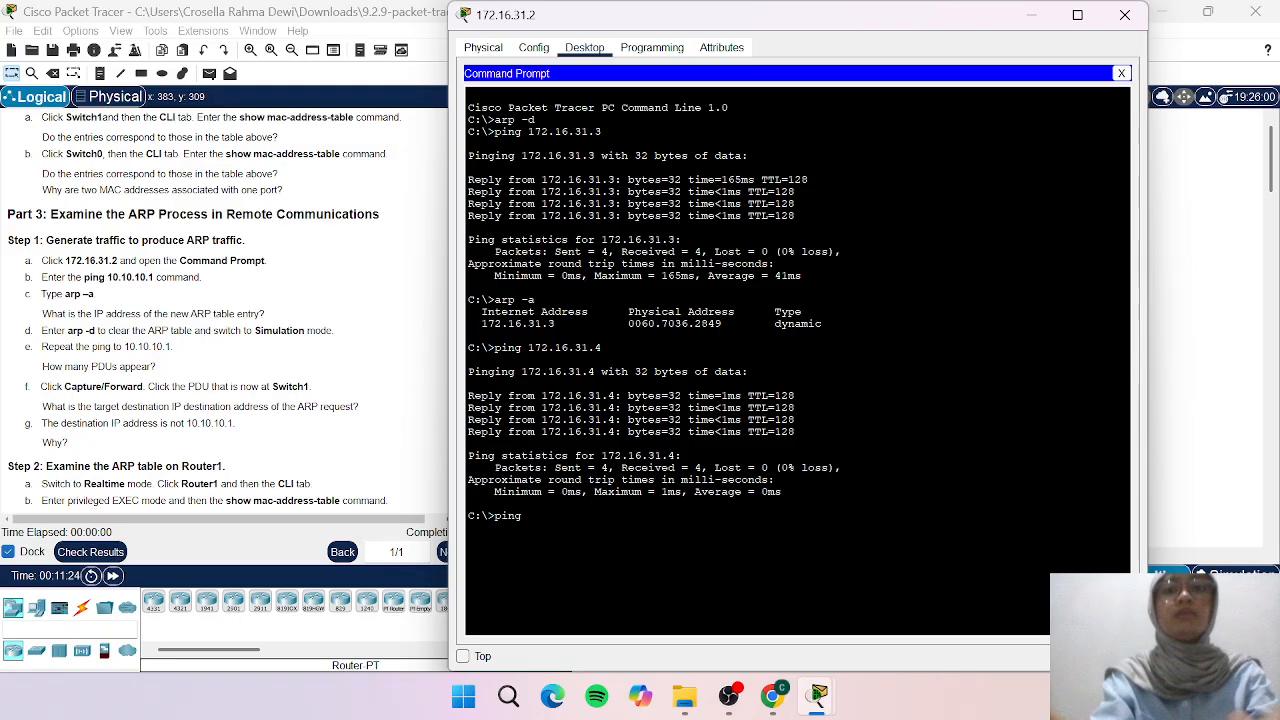
{"action": "type", "text": " 10.10.10.1"}
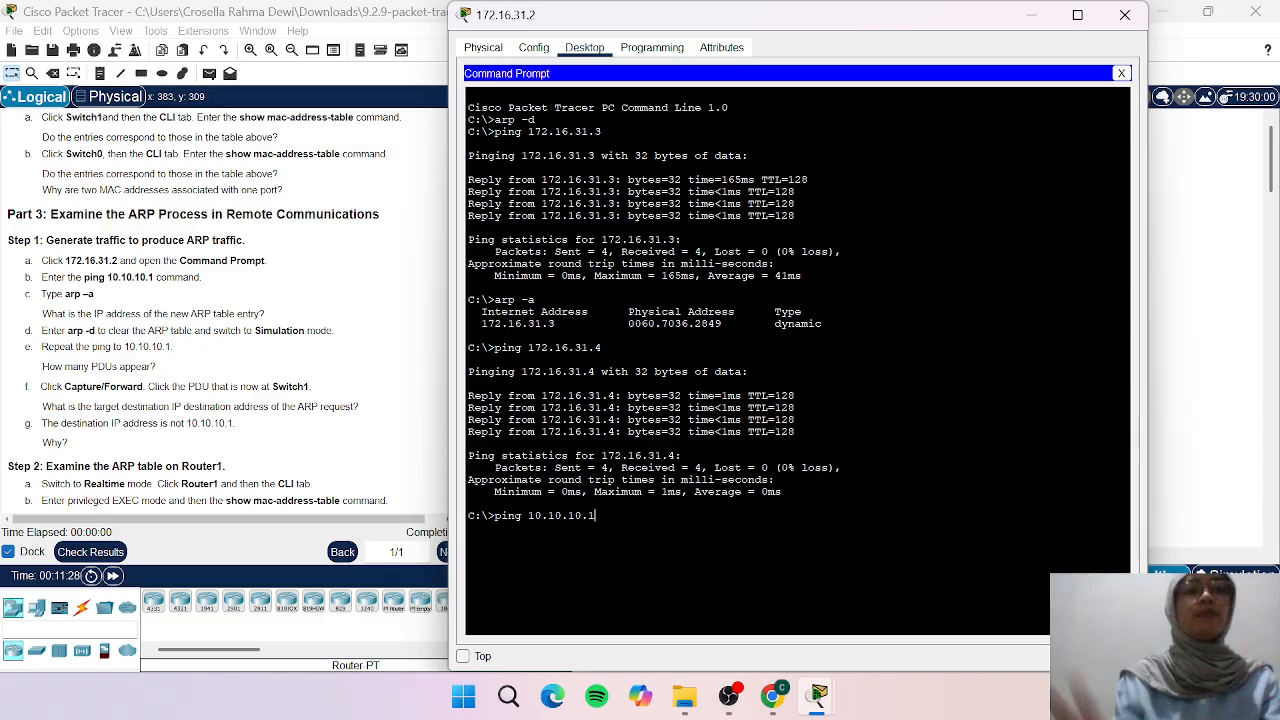
{"action": "key", "text": "Return"}
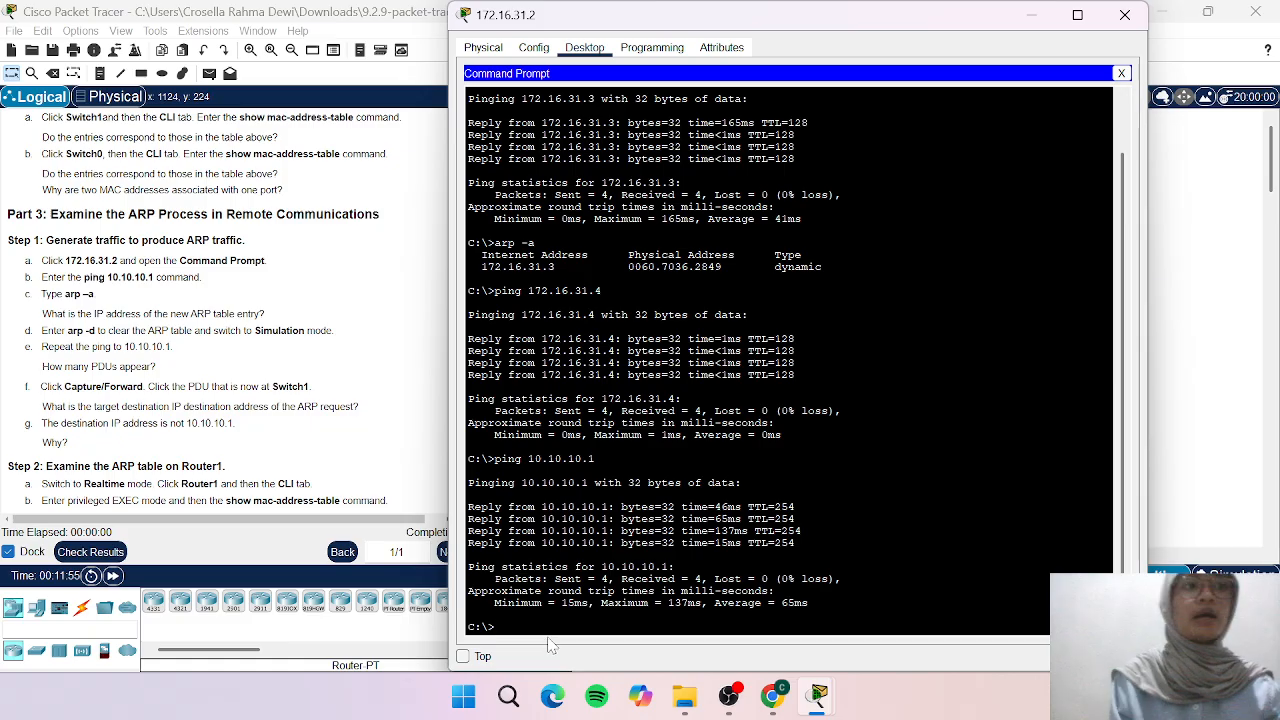
{"action": "type", "text": "rp -a"}
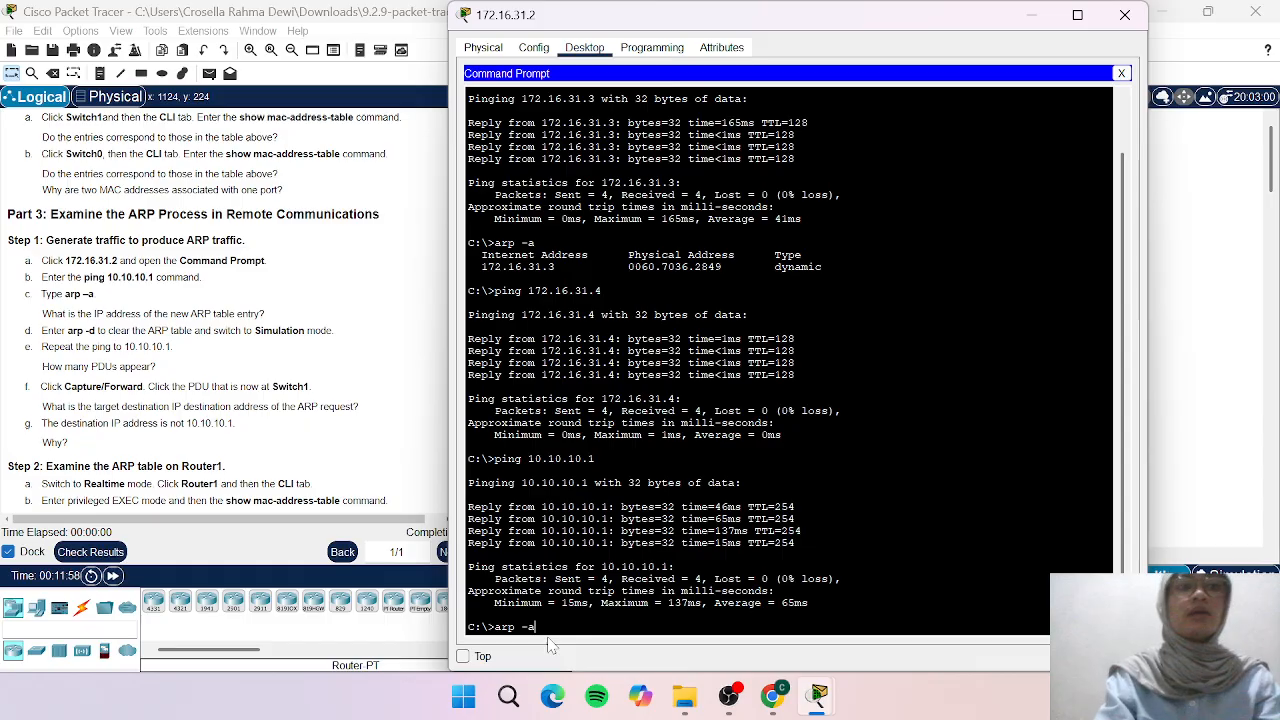
{"action": "key", "text": "Return"}
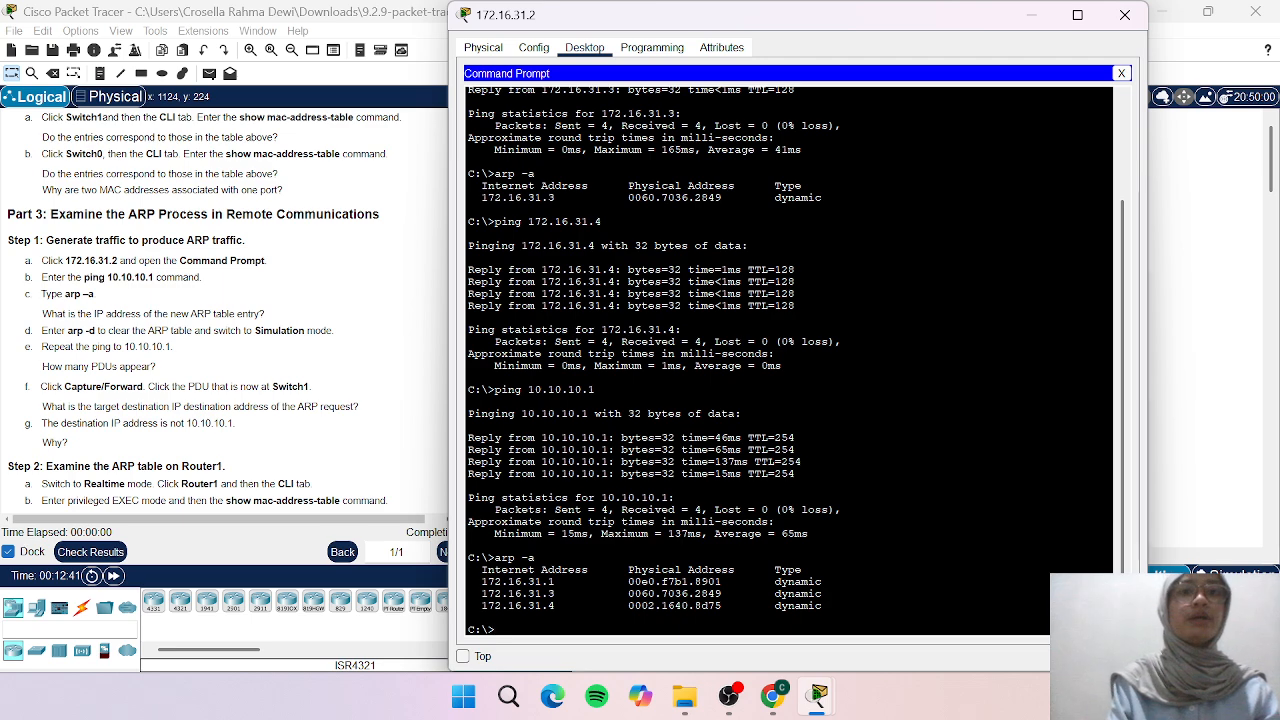
- Clear the ARP table of 172.16.31.2 with arp -d, minimize its window and switch to Simulation mode
{"action": "type", "text": "arp -d"}
{"action": "key", "text": "Return"}
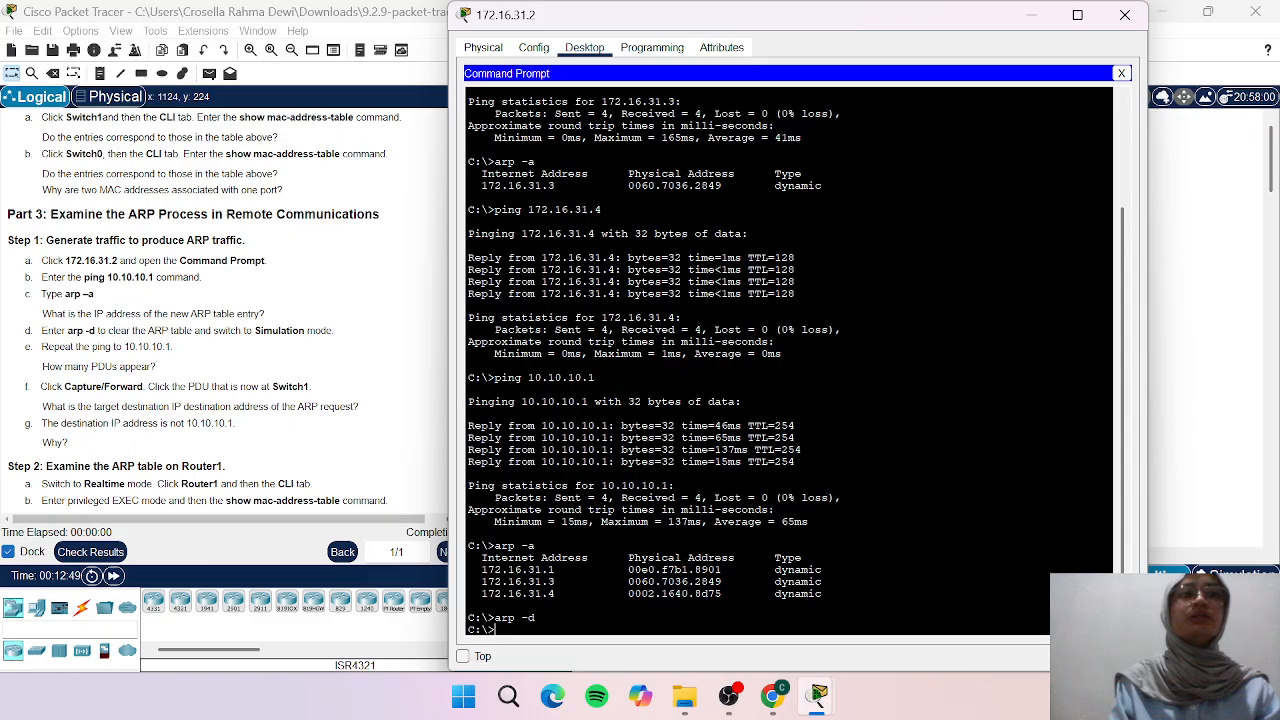
{"action": "left_click", "coordinate": [1032, 15]}
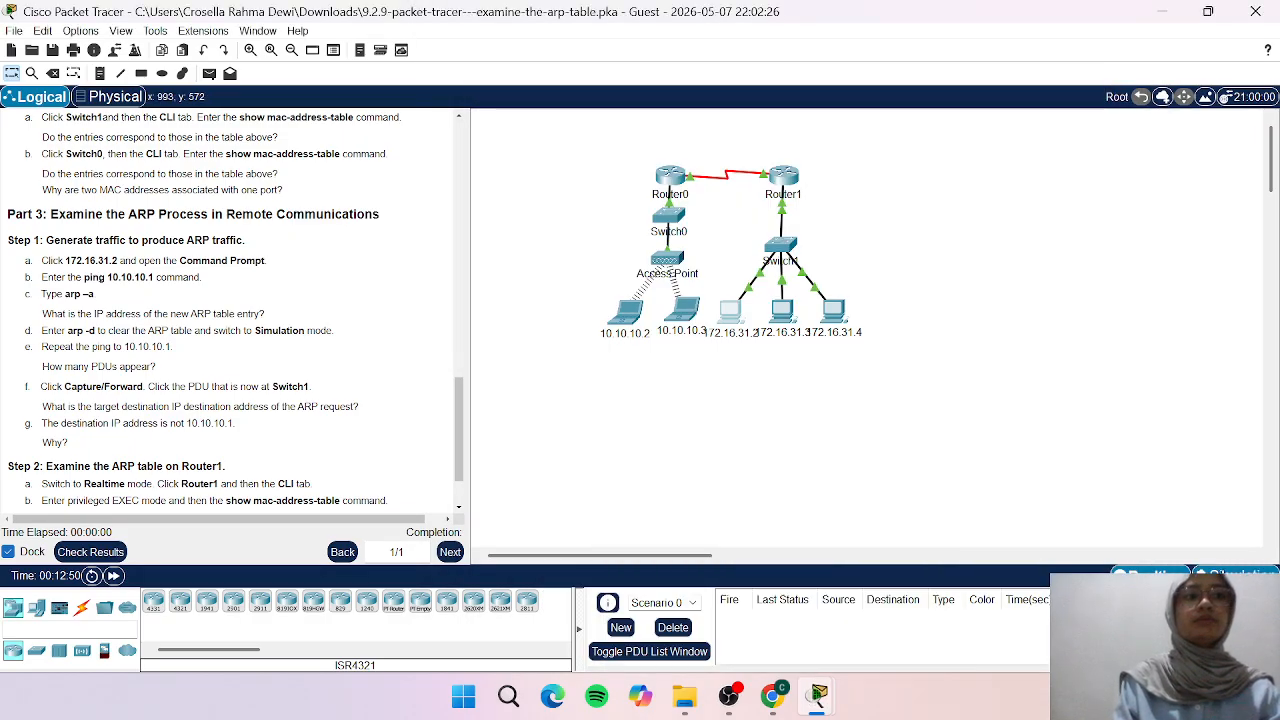
{"action": "left_click", "coordinate": [1237, 574]}
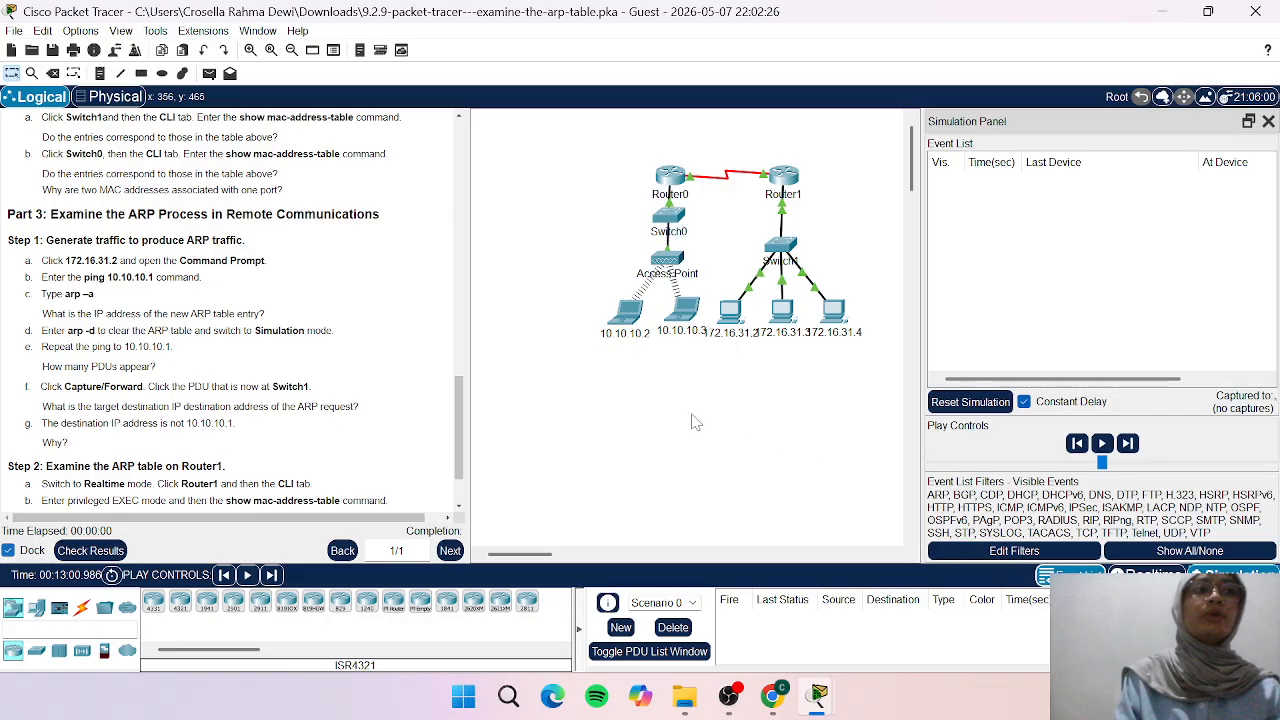
- Repeat ping 10.10.10.1 from the command prompt of 172.16.31.2 and minimize the window to view the generated PDUs
{"action": "left_click", "coordinate": [730, 312]}
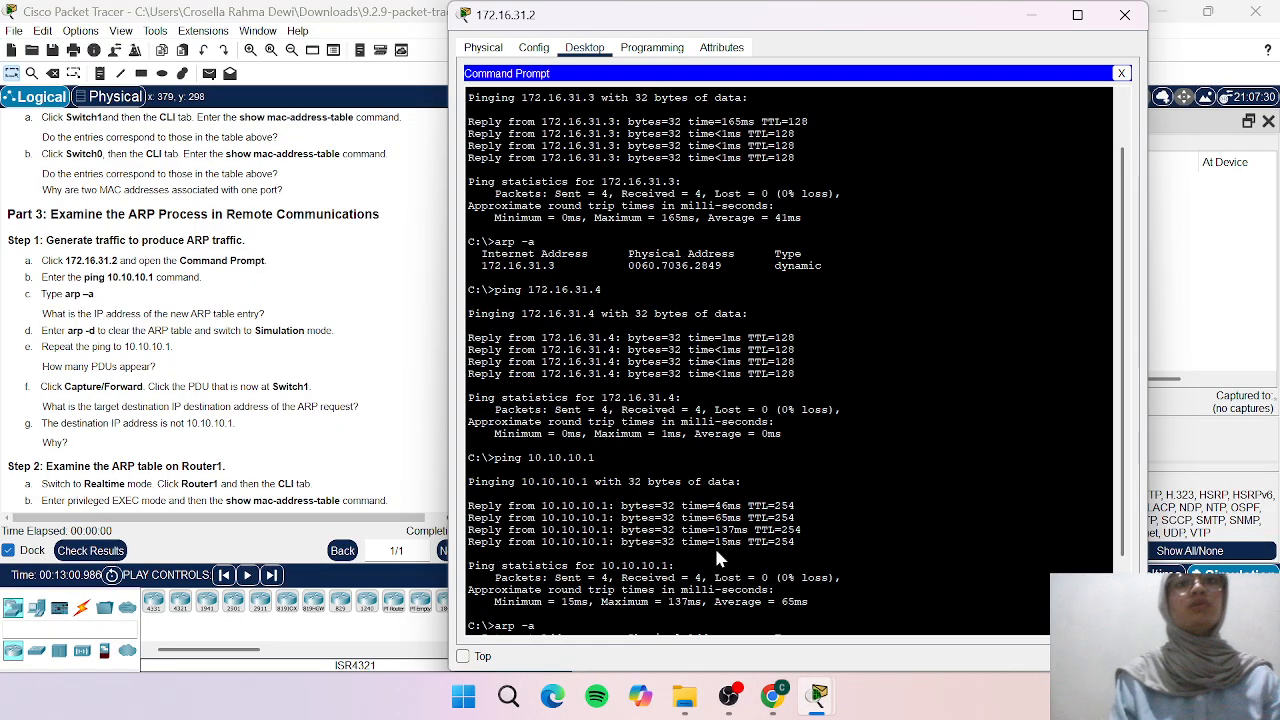
{"action": "key", "text": "Return"}
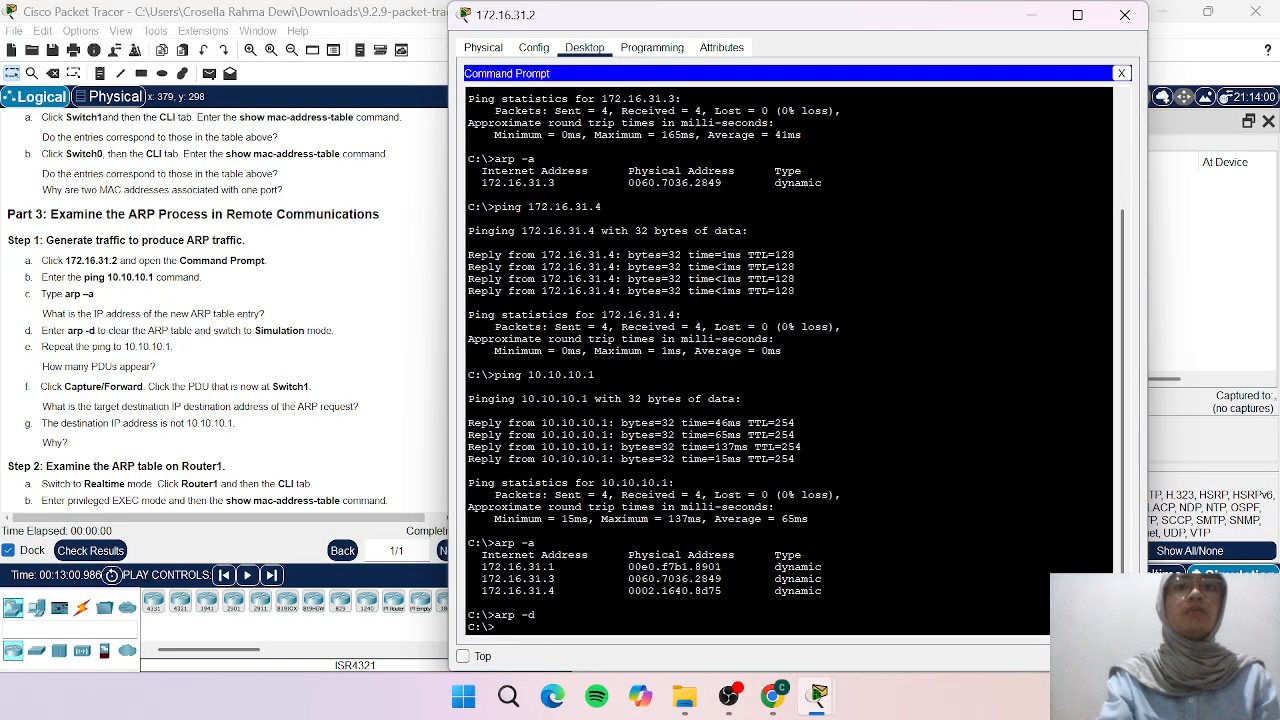
{"action": "type", "text": "ping 10.10.10.1"}
{"action": "key", "text": "Return"}
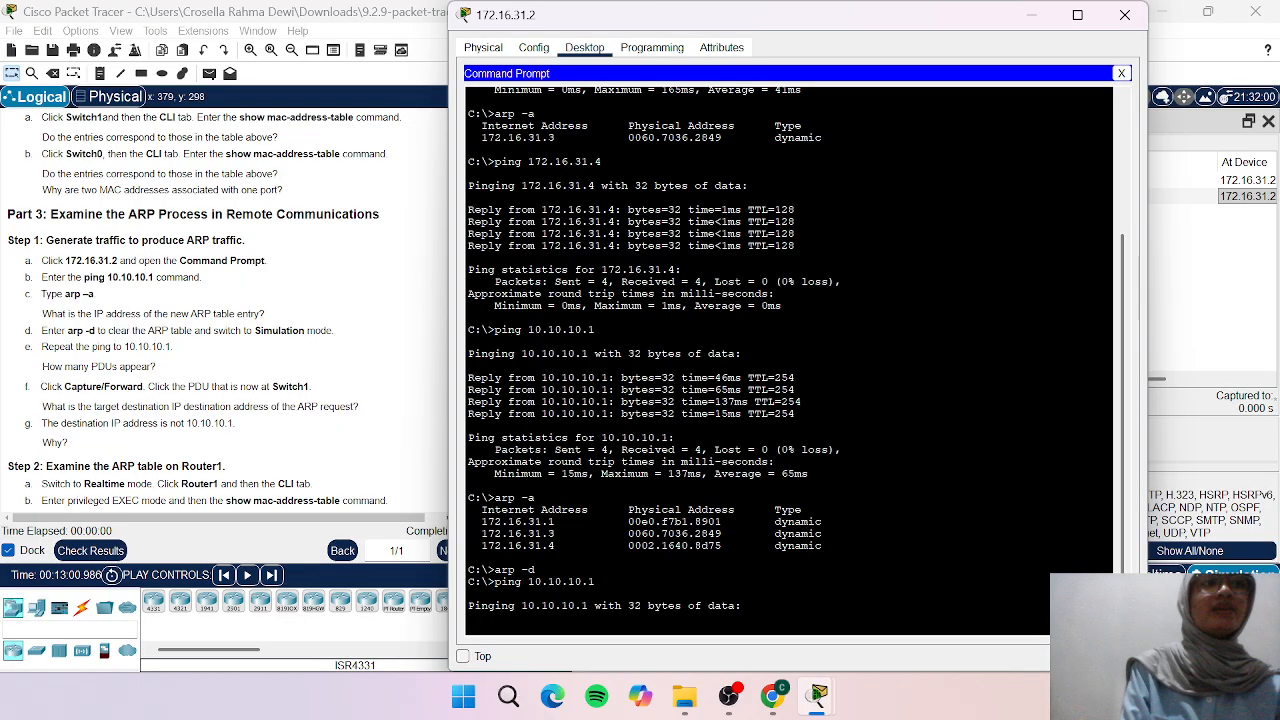
{"action": "left_click", "coordinate": [1032, 15]}
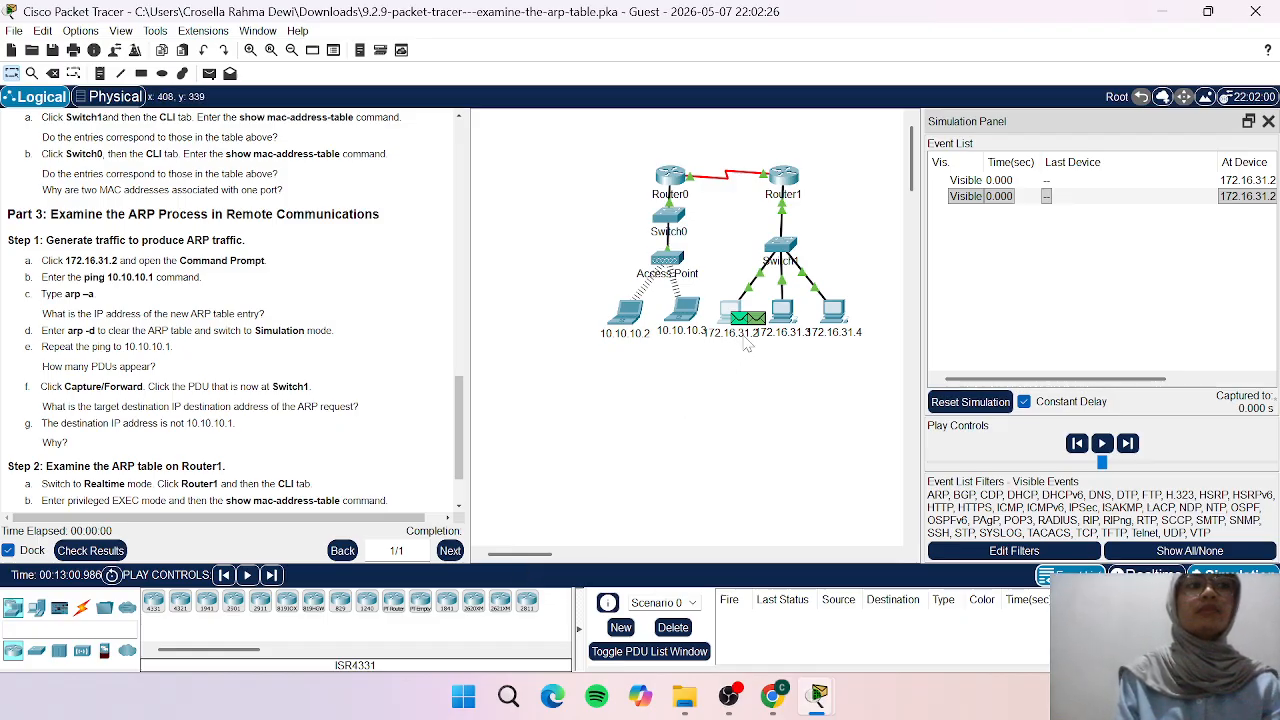
{"action": "mouse_move", "coordinate": [727, 340]}
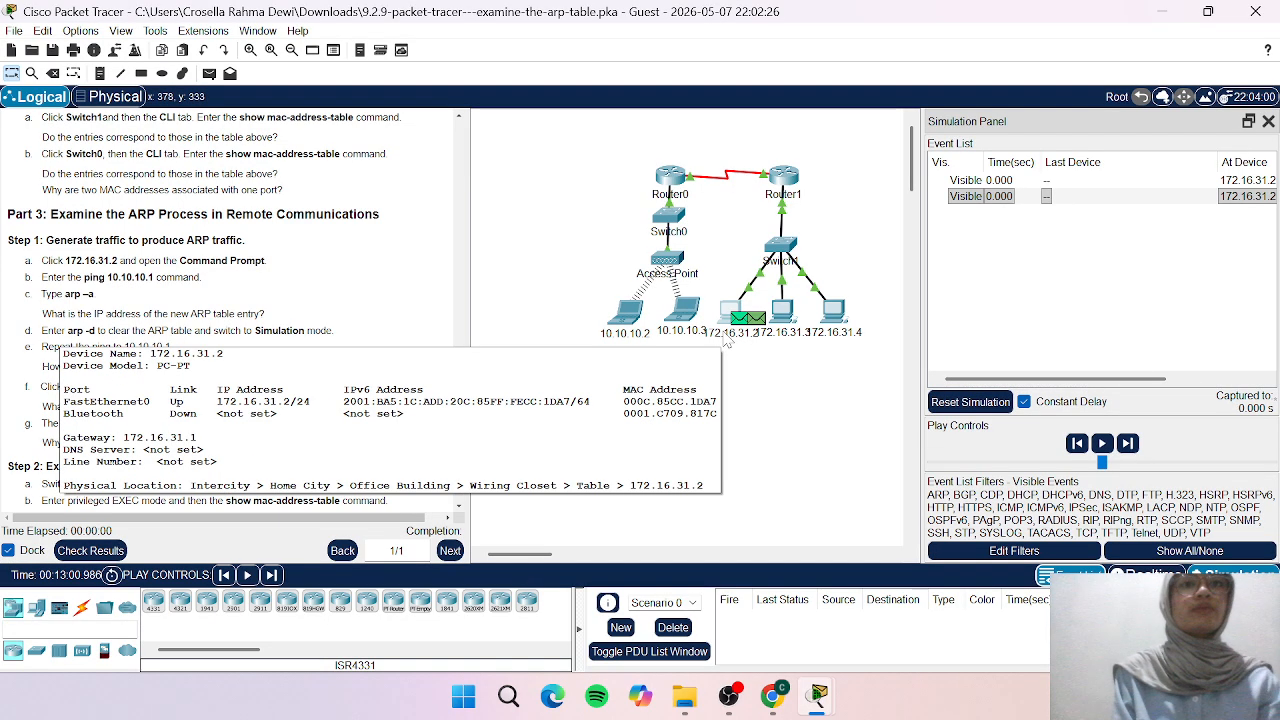
- Advance the simulation one event and examine the outbound Layer 2 details of the PDU at Switch1 for the ARP target IP
{"action": "left_click", "coordinate": [272, 576]}
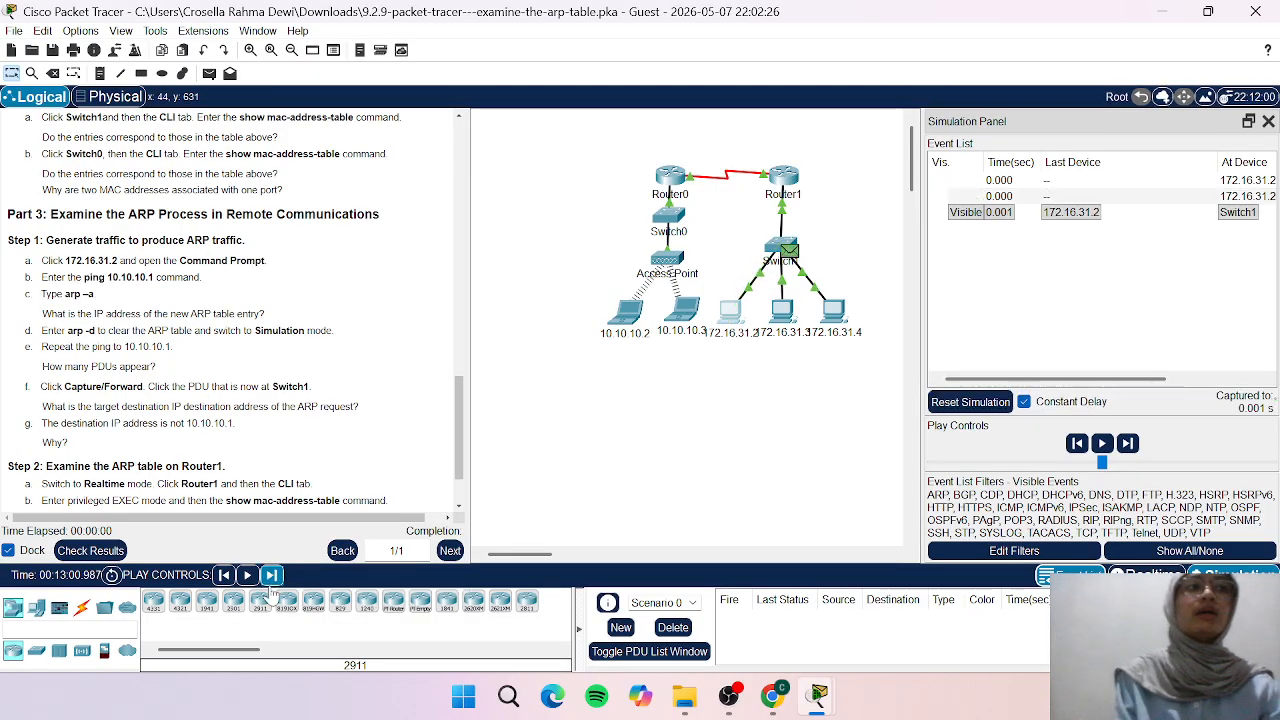
{"action": "left_click", "coordinate": [793, 256]}
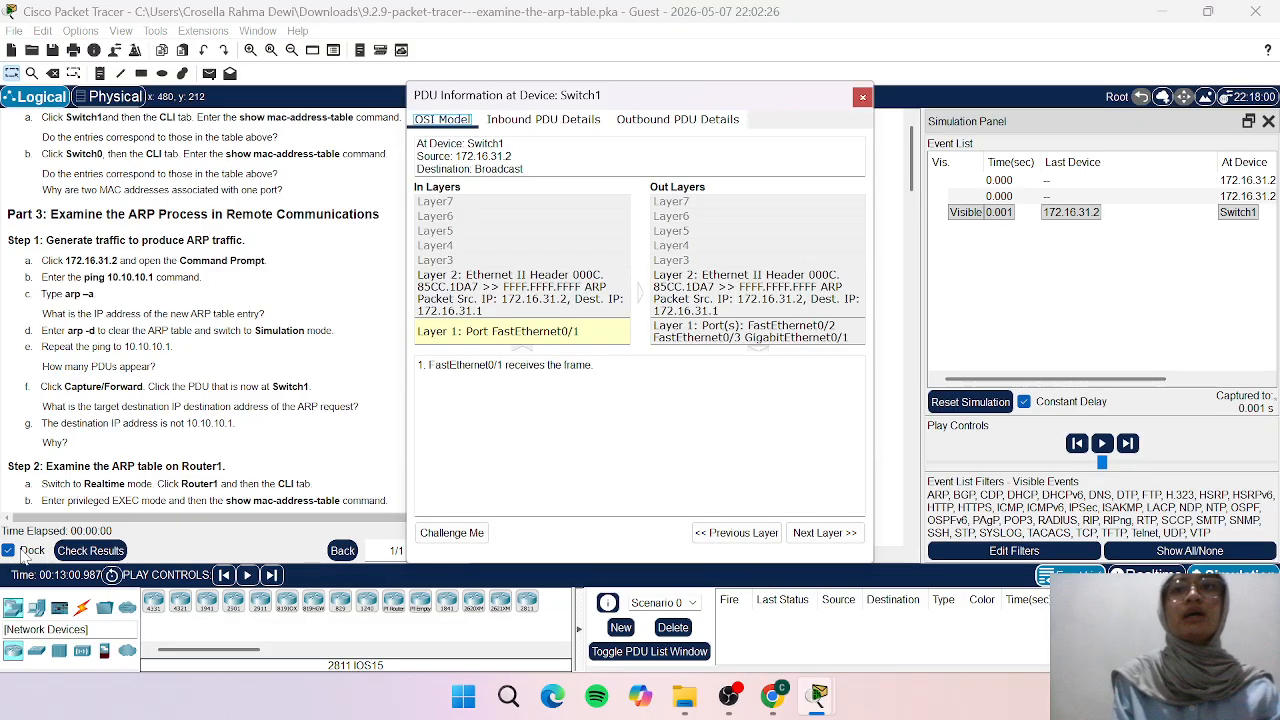
{"action": "scroll", "coordinate": [38, 448], "scroll_direction": "down", "scroll_amount": 1}
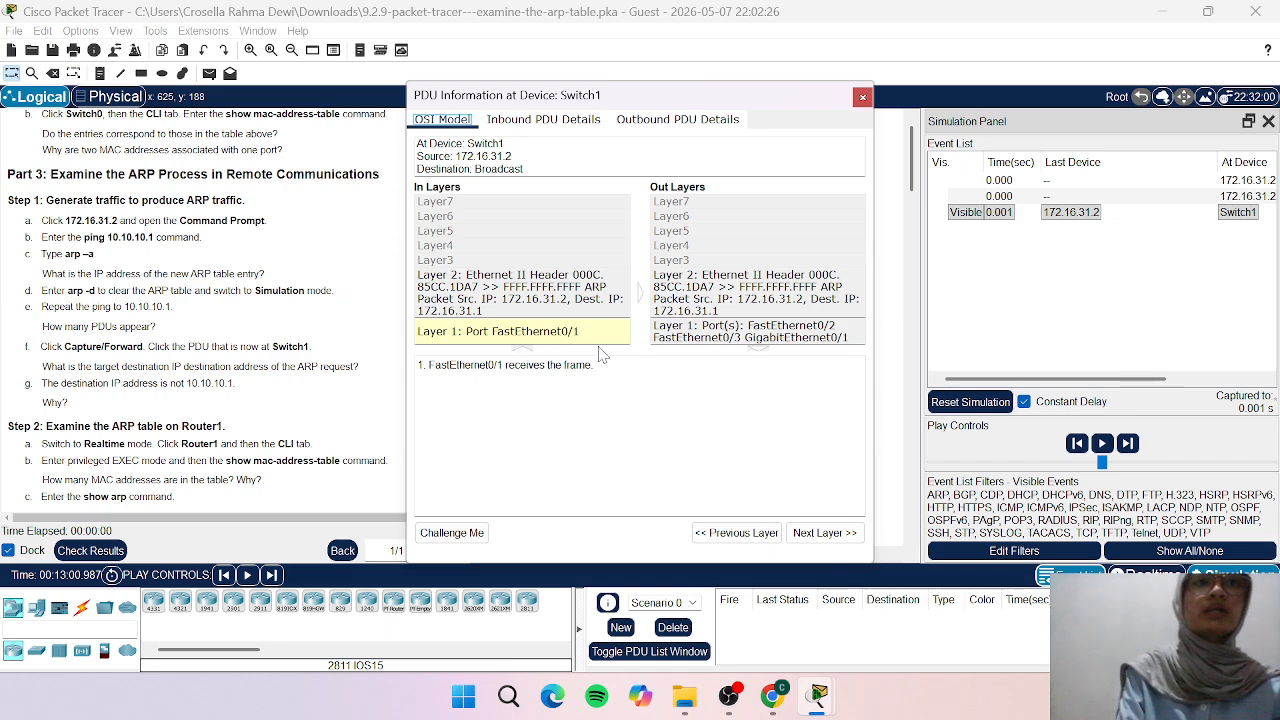
{"action": "left_click", "coordinate": [757, 312]}
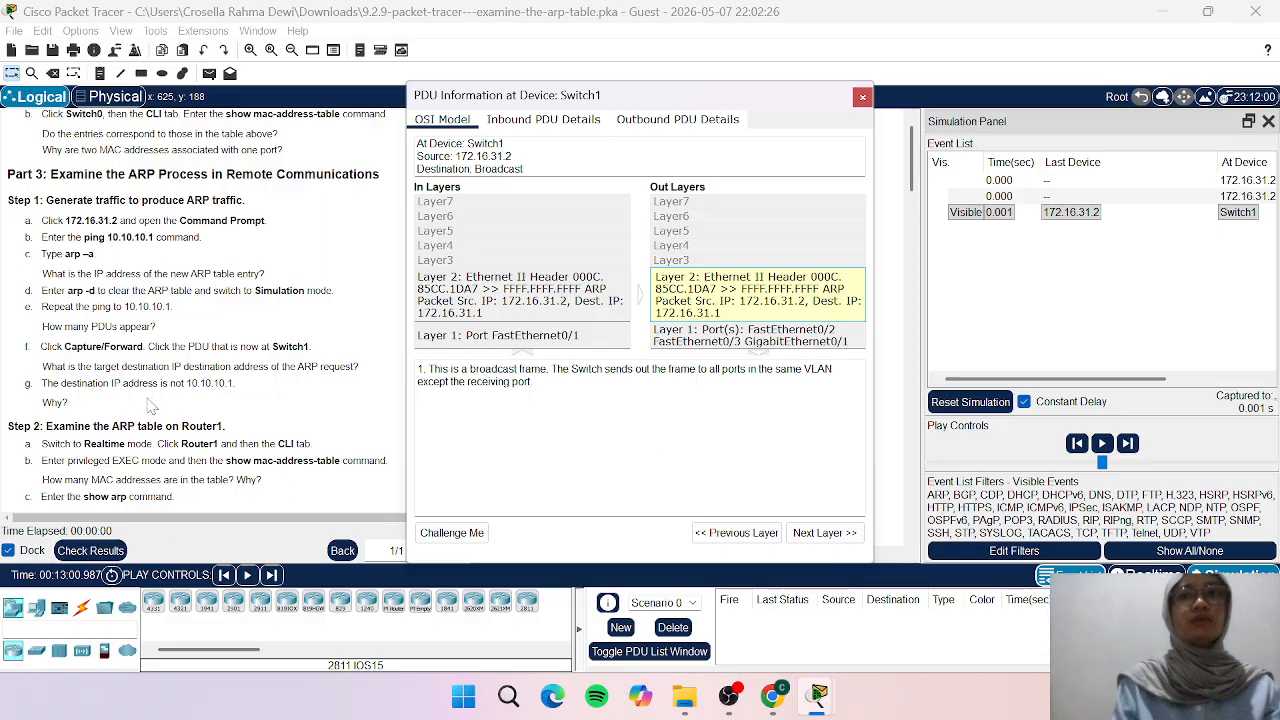
{"action": "scroll", "coordinate": [152, 405], "scroll_direction": "down", "scroll_amount": 1}
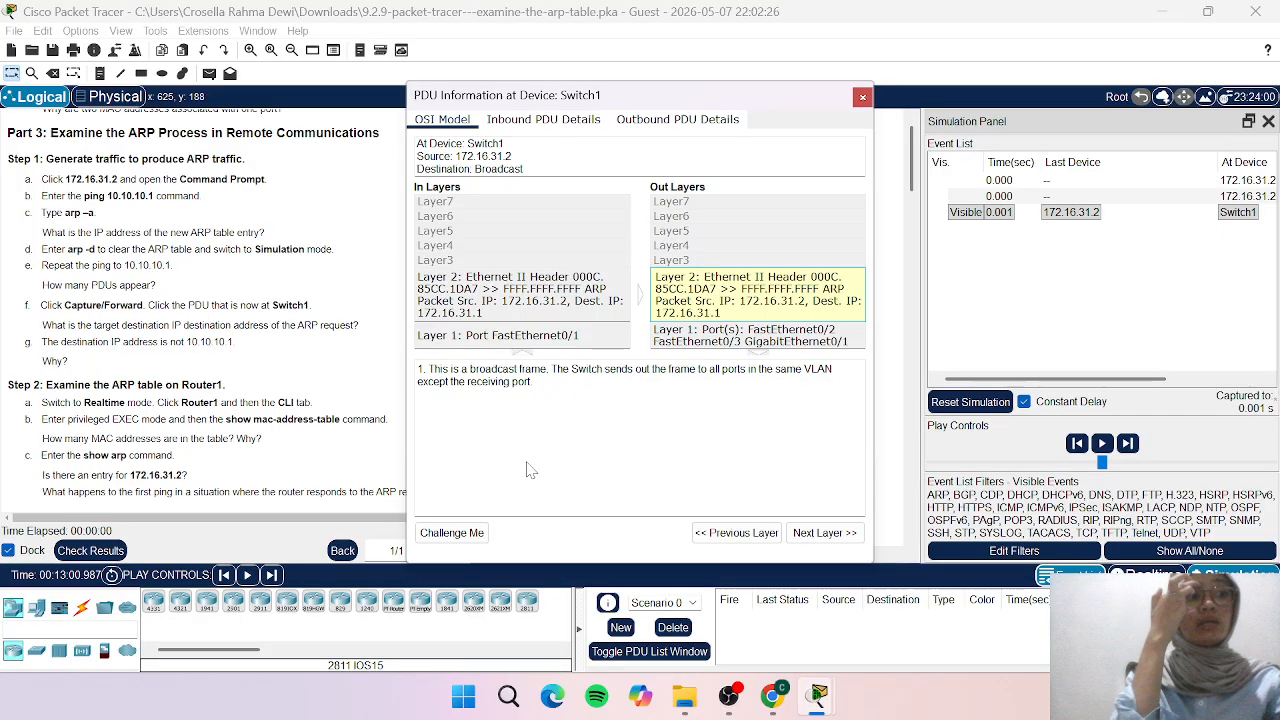
- Switch to Realtime mode, open Router1's command line and enter privileged EXEC mode with en
{"action": "left_click", "coordinate": [1146, 575]}
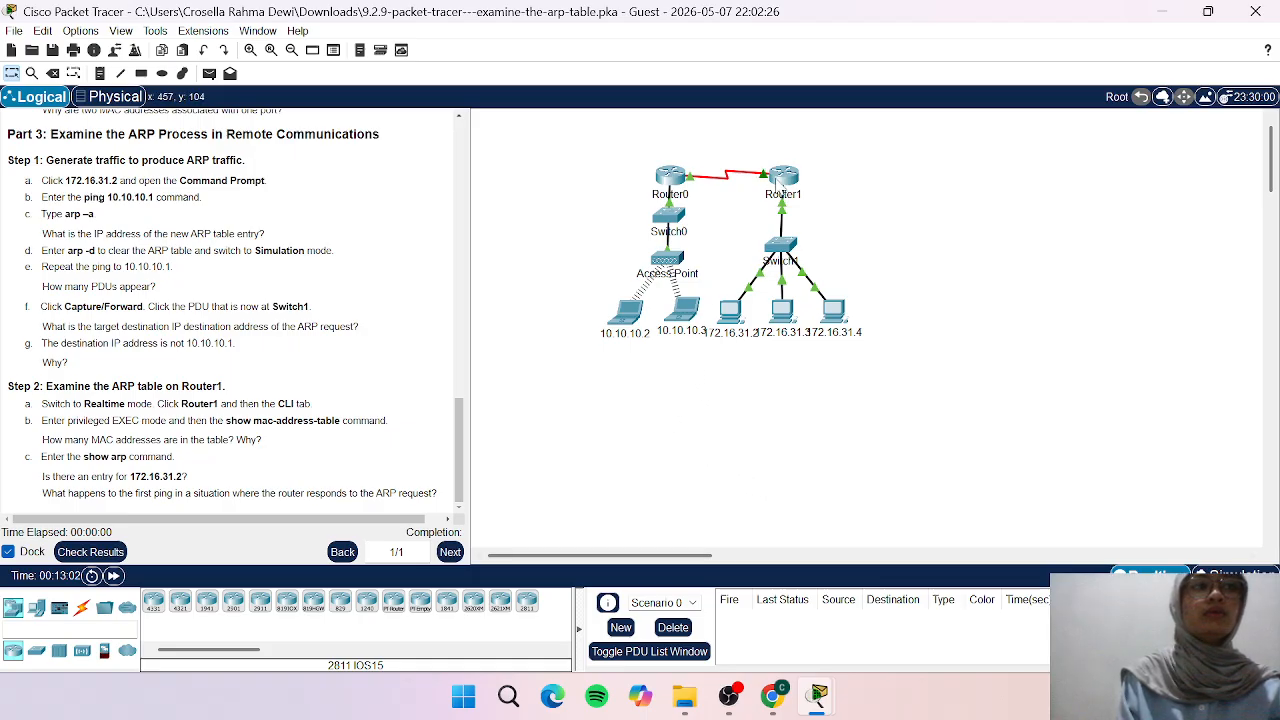
{"action": "left_click", "coordinate": [778, 182]}
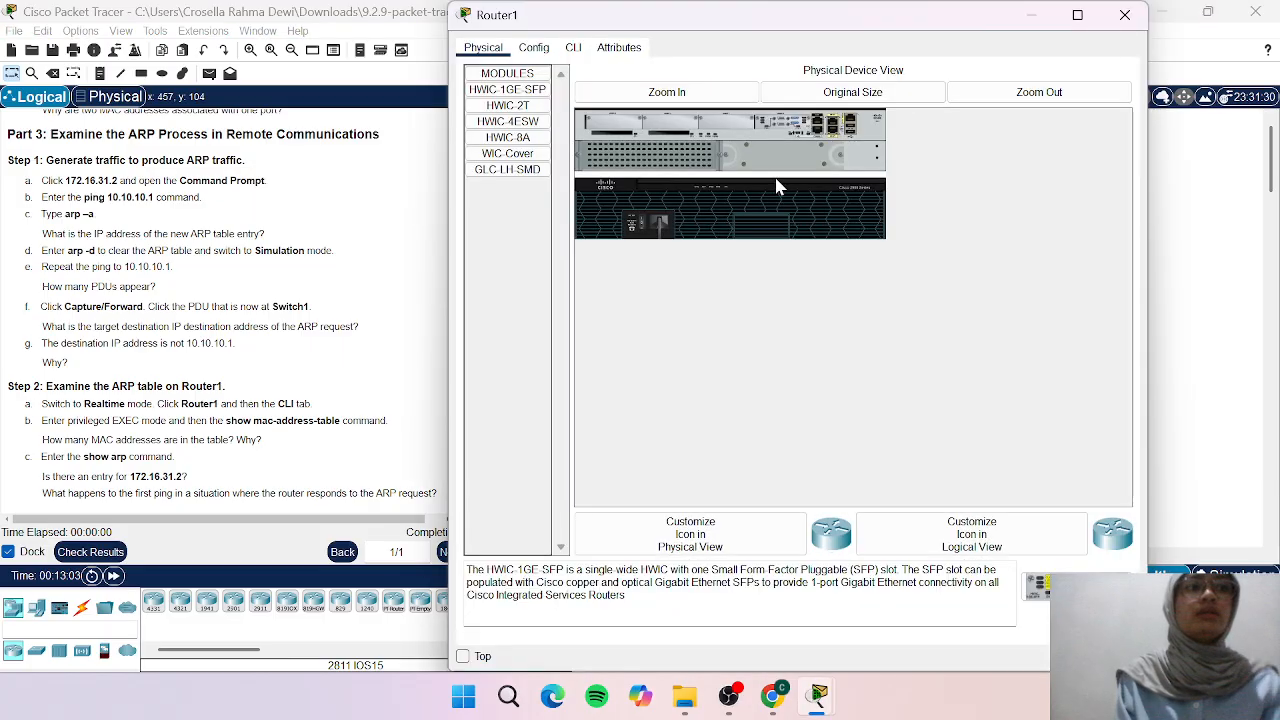
{"action": "left_click", "coordinate": [573, 48]}
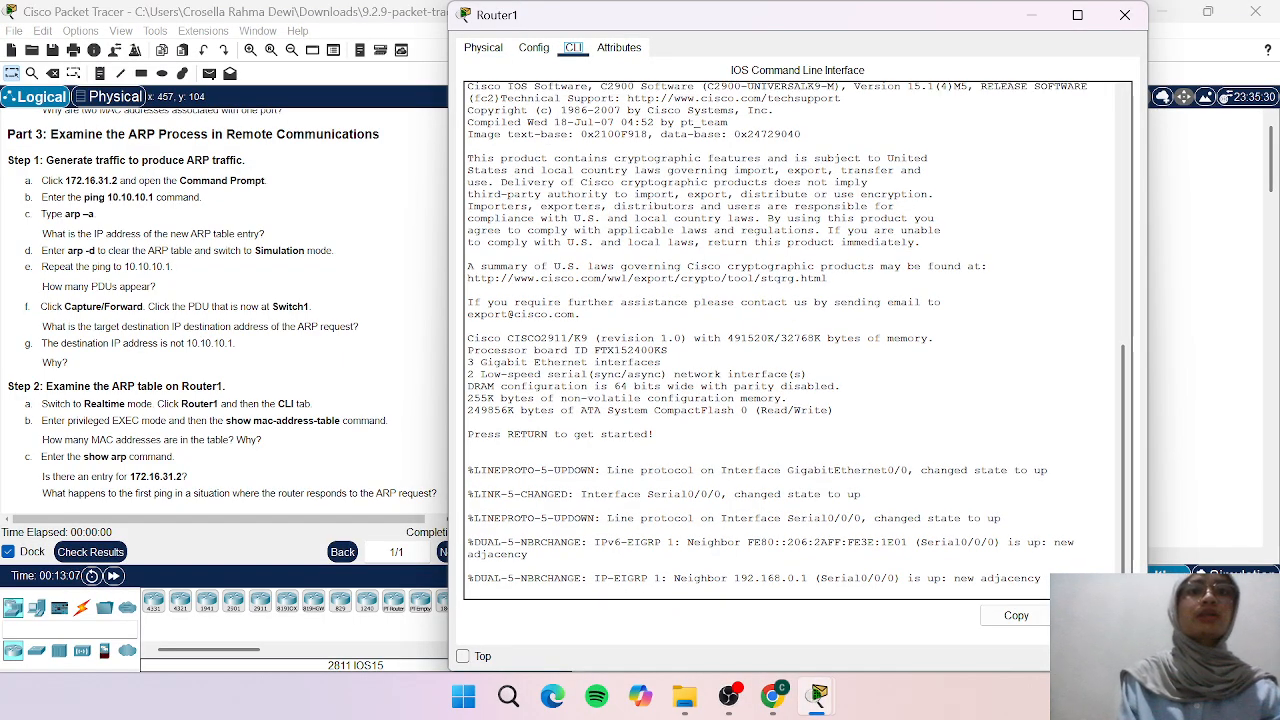
{"action": "key", "text": "Return"}
{"action": "key", "text": "Return"}
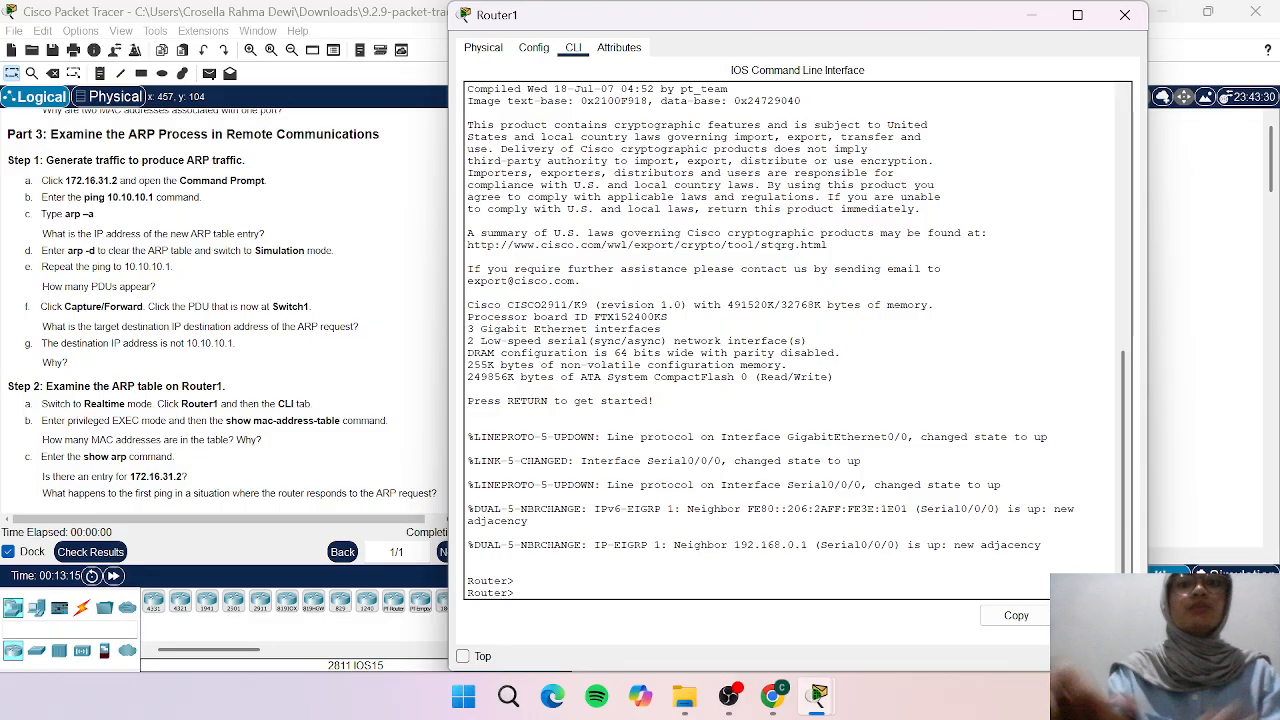
{"action": "type", "text": "en"}
{"action": "key", "text": "Return"}
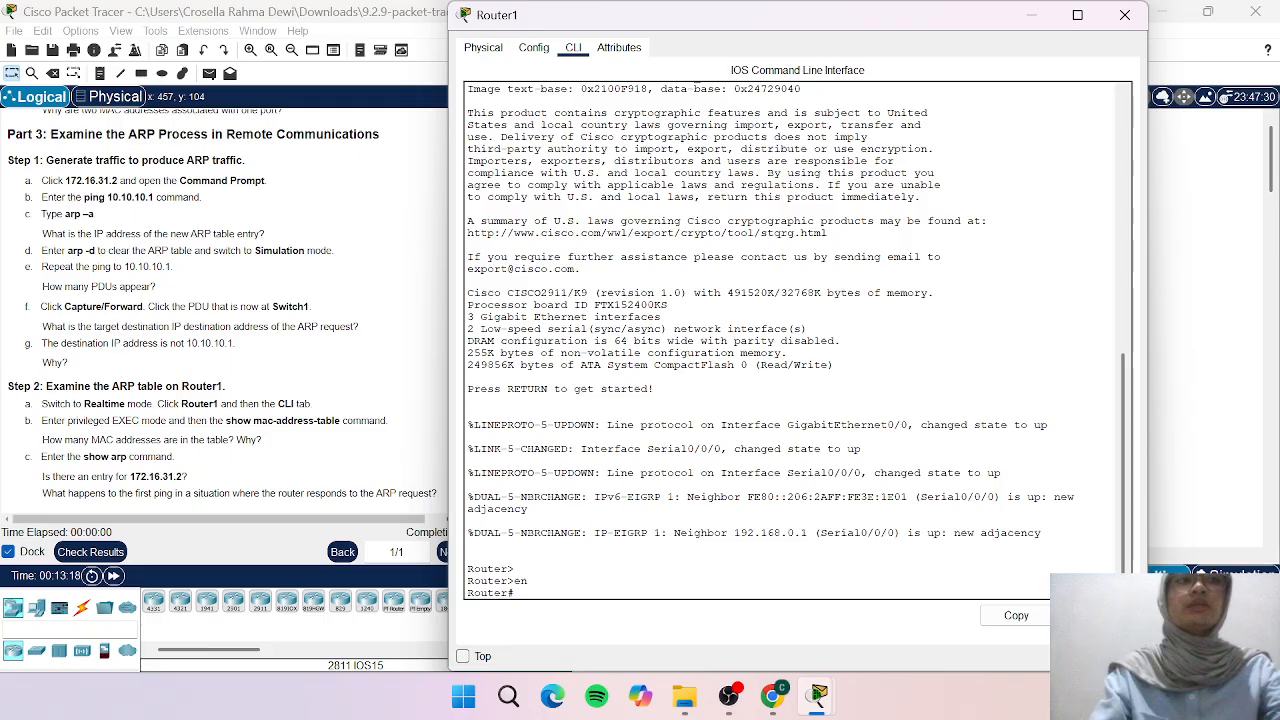
- Run show mac-address-table on Router1 to examine its MAC addresses
{"action": "type", "text": "show"}
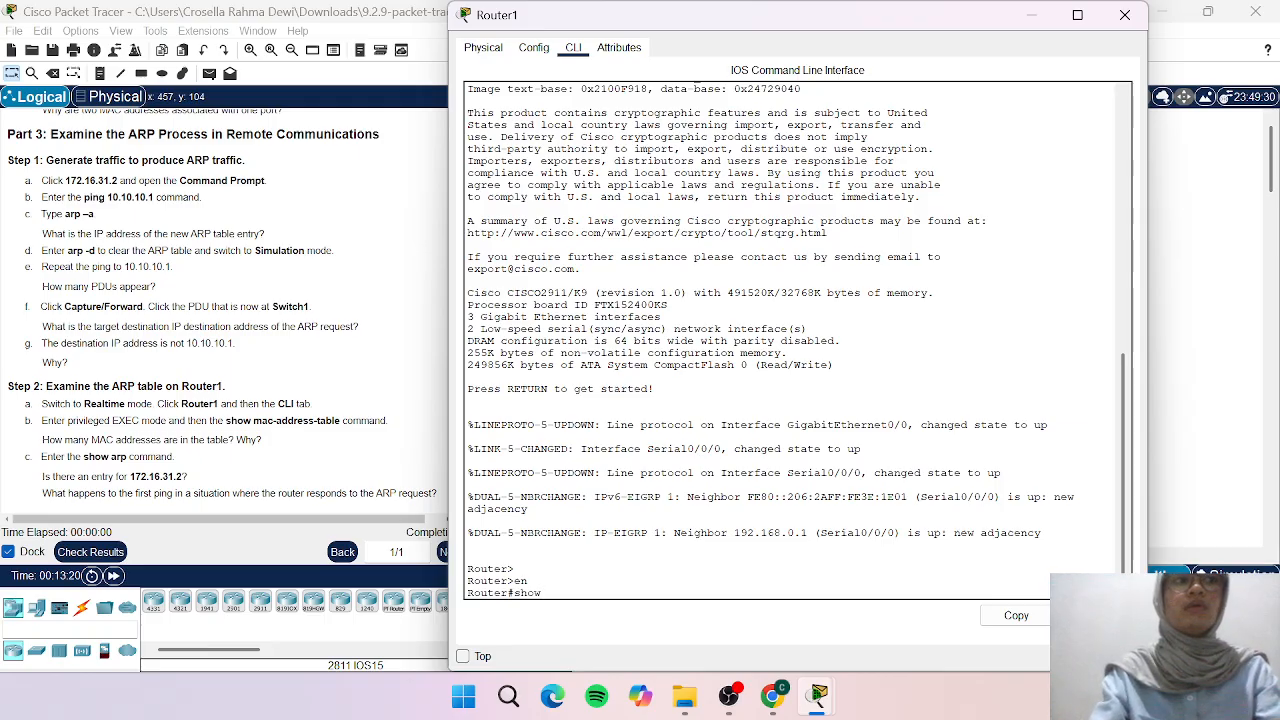
{"action": "type", "text": " mac-address"}
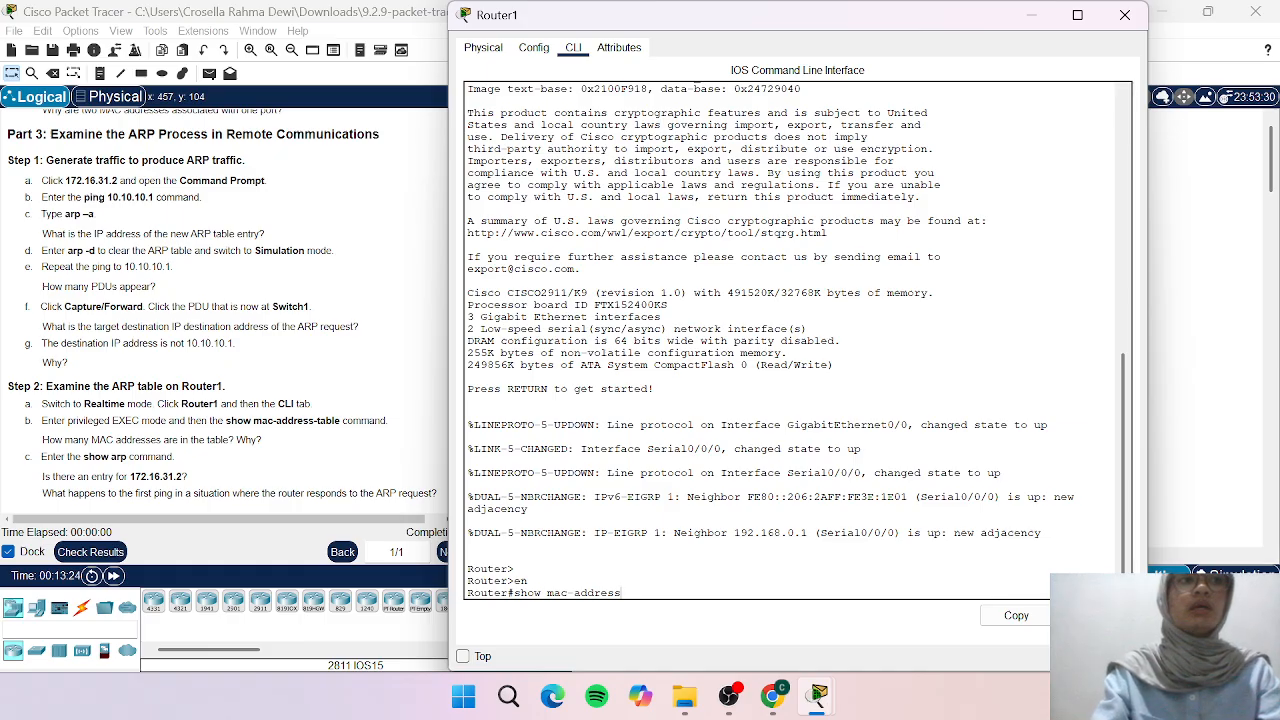
{"action": "type", "text": " table"}
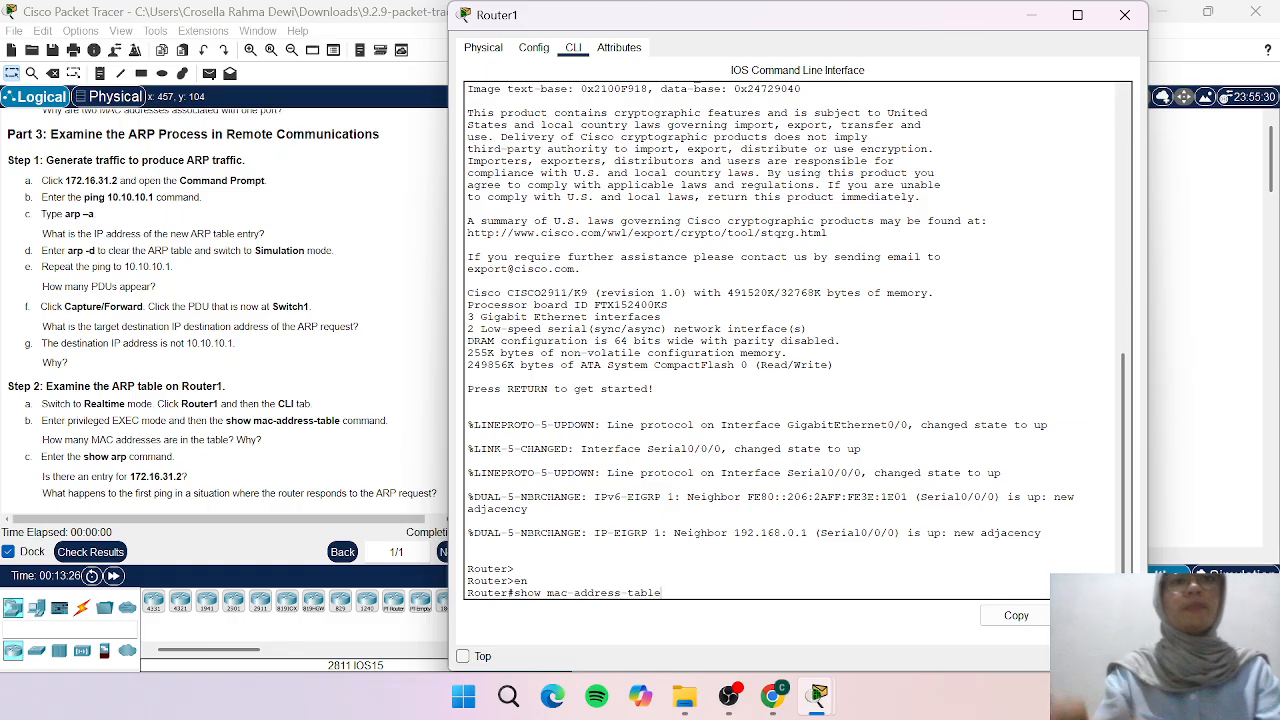
{"action": "key", "text": "Return"}
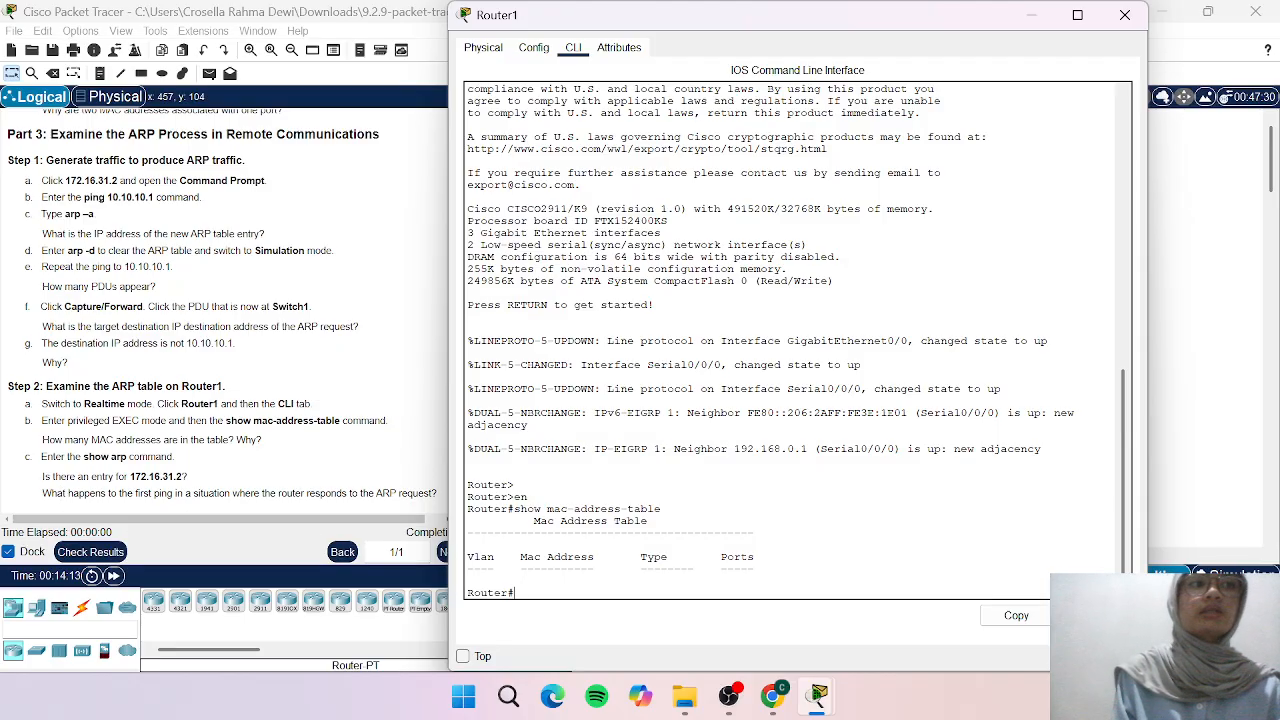
- Run show arp on Router1 and examine the ARP table for an entry for 172.16.31.2
{"action": "type", "text": "sh"}
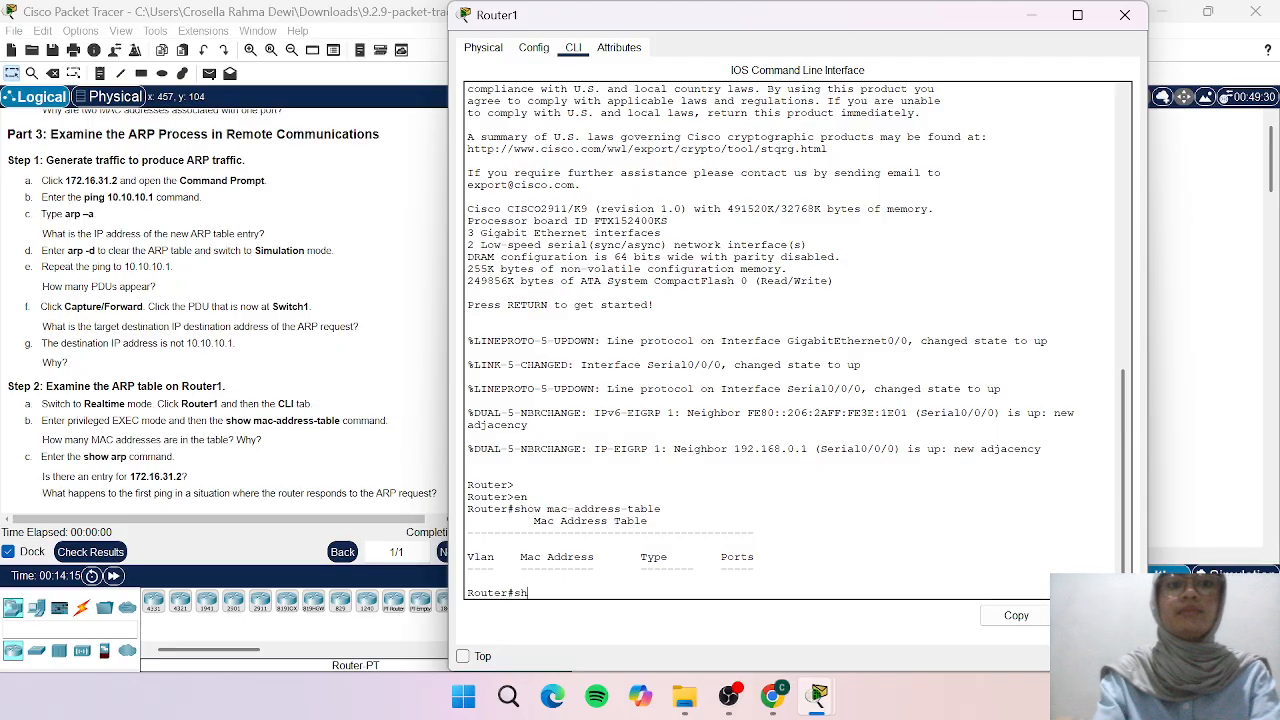
{"action": "type", "text": "ow arp"}
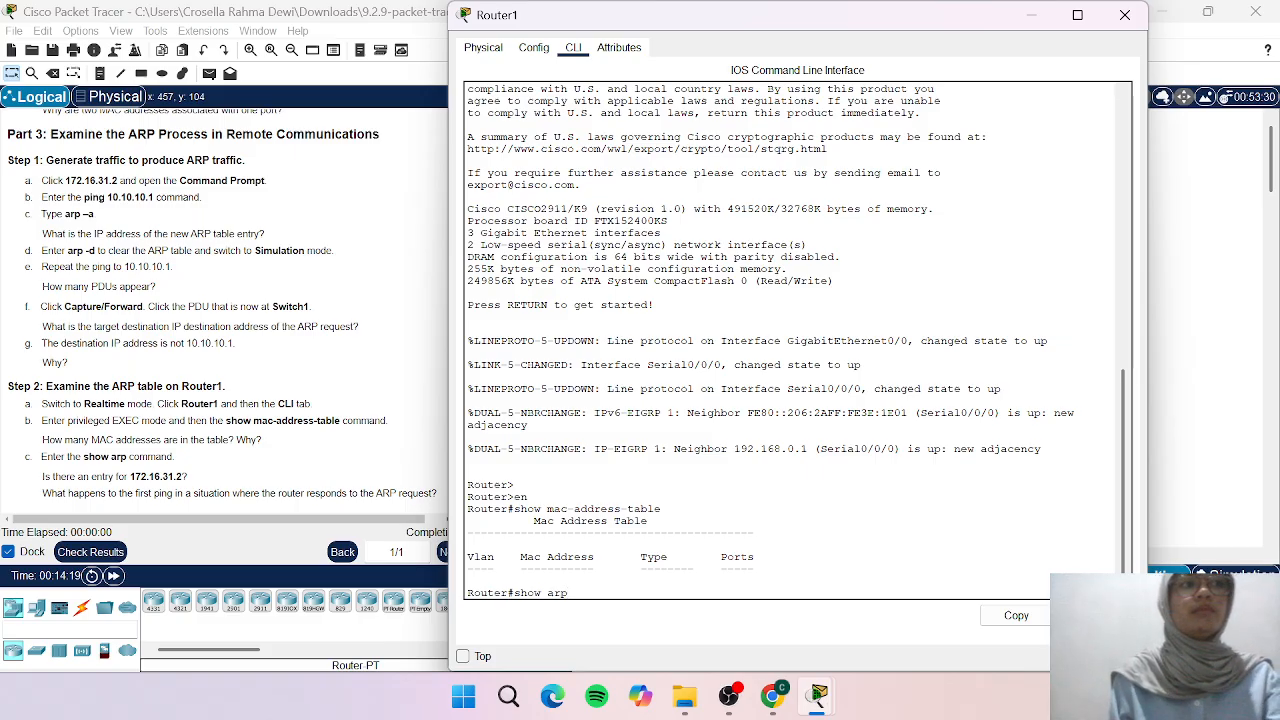
{"action": "key", "text": "Return"}
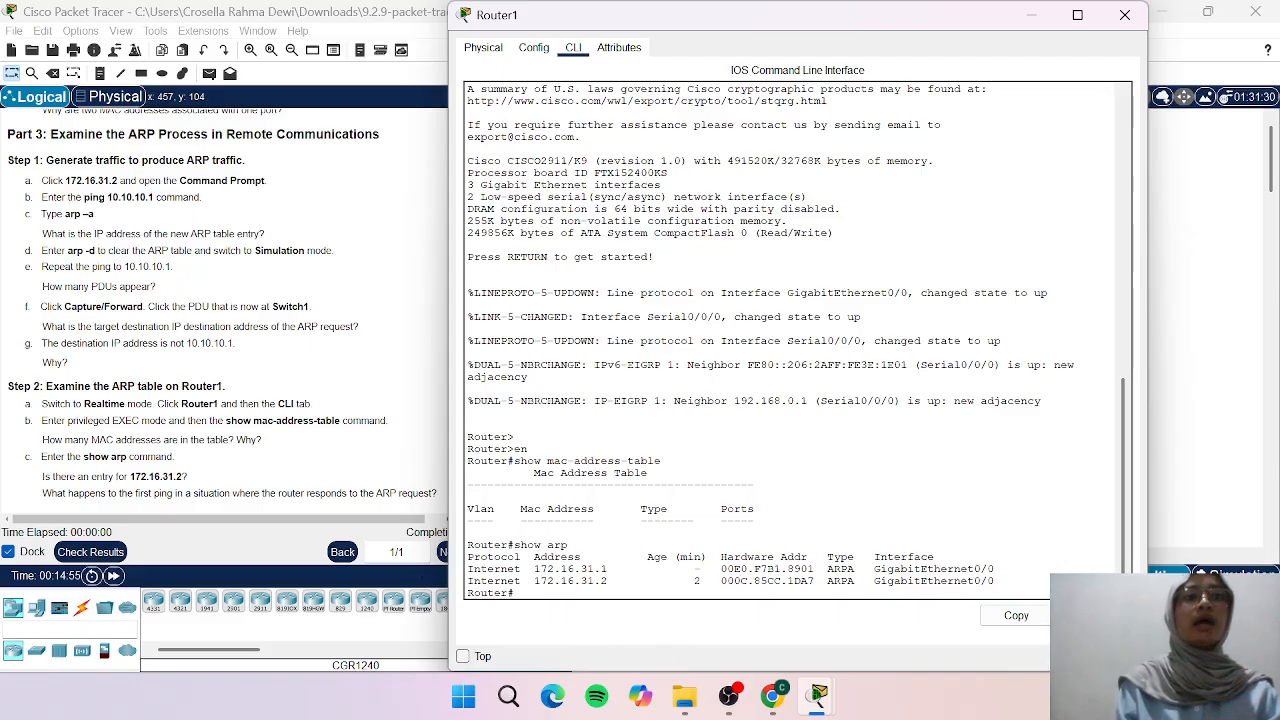
{"action": "left_click_drag", "start_coordinate": [487, 544], "coordinate": [748, 580]}
{"action": "left_click", "coordinate": [487, 577]}
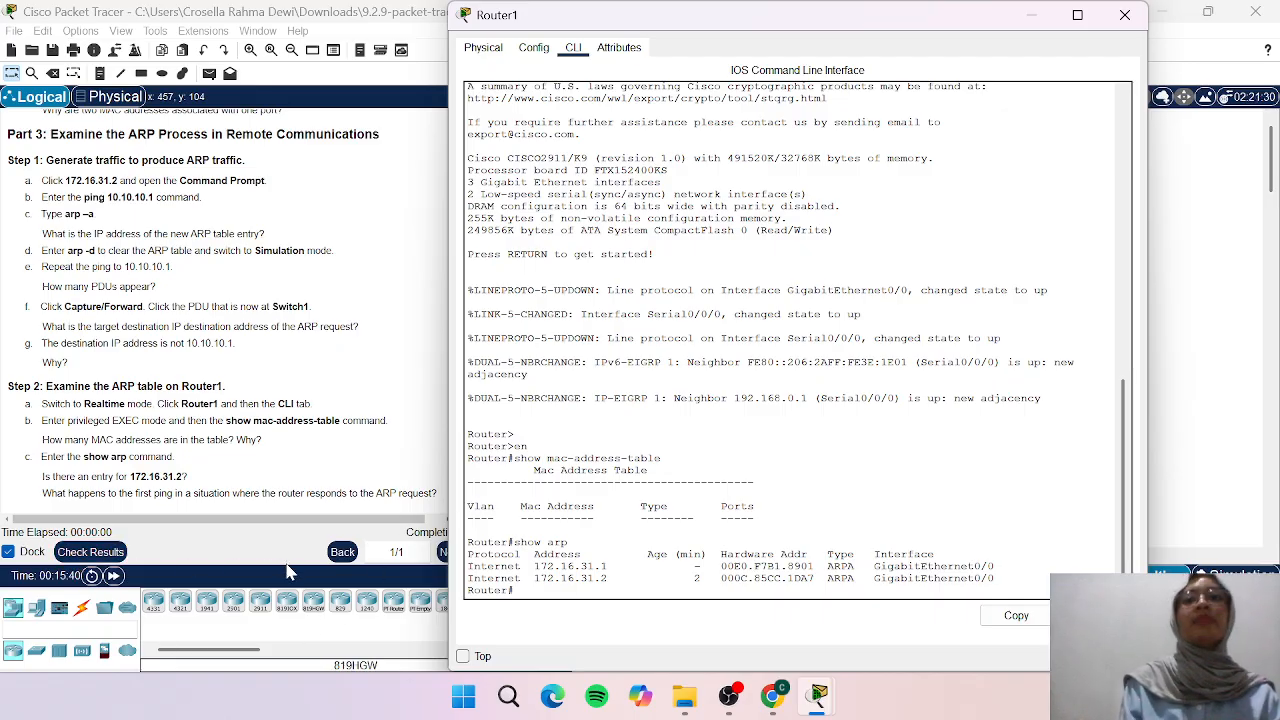
{"action": "scroll", "coordinate": [140, 343], "scroll_direction": "up", "scroll_amount": 5}
{"action": "scroll", "coordinate": [140, 343], "scroll_direction": "down", "scroll_amount": 5}
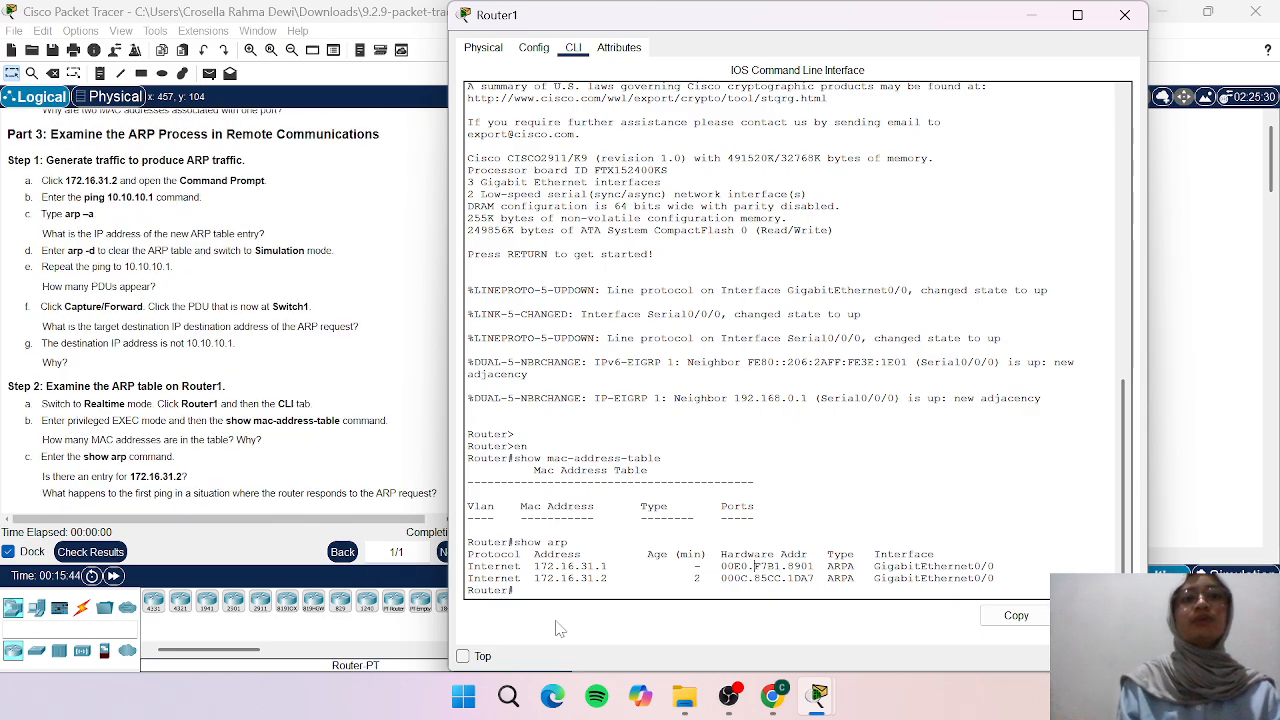
{"action": "left_click", "coordinate": [729, 696]}
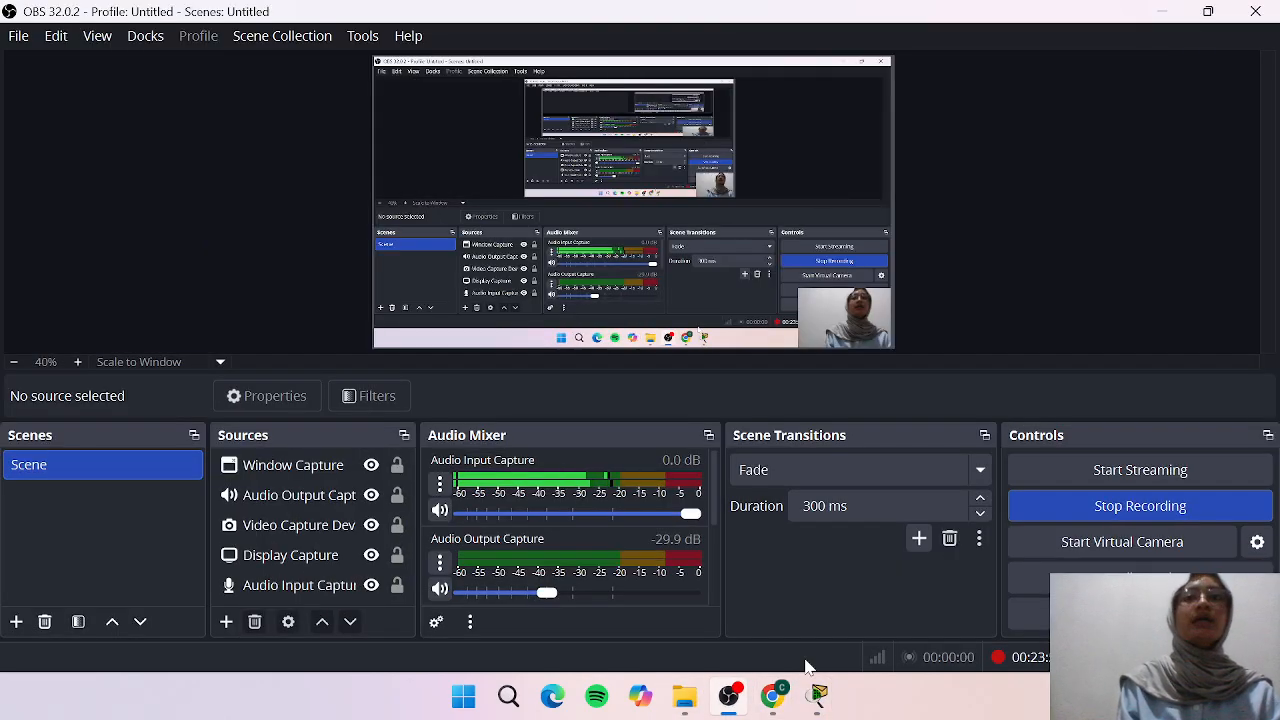